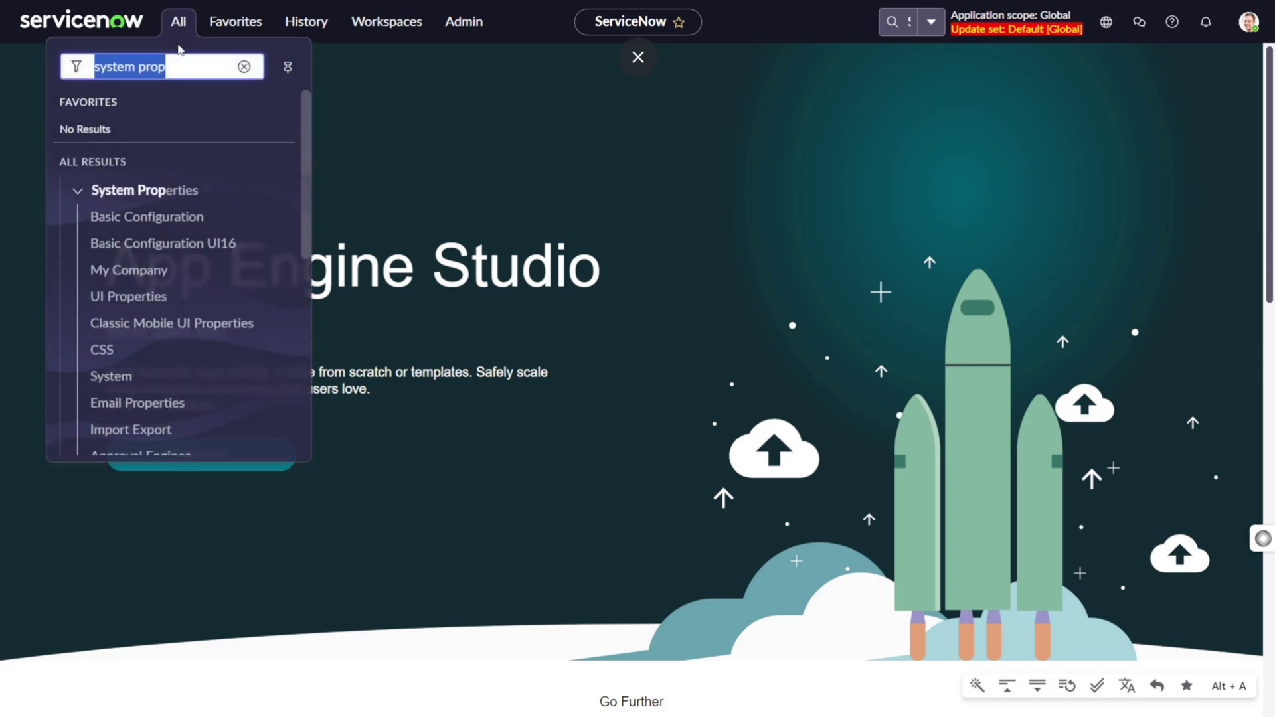
Step: Open the full incident list by entering incident.list in the navigator filter
key(BackSpace)
text(inic)
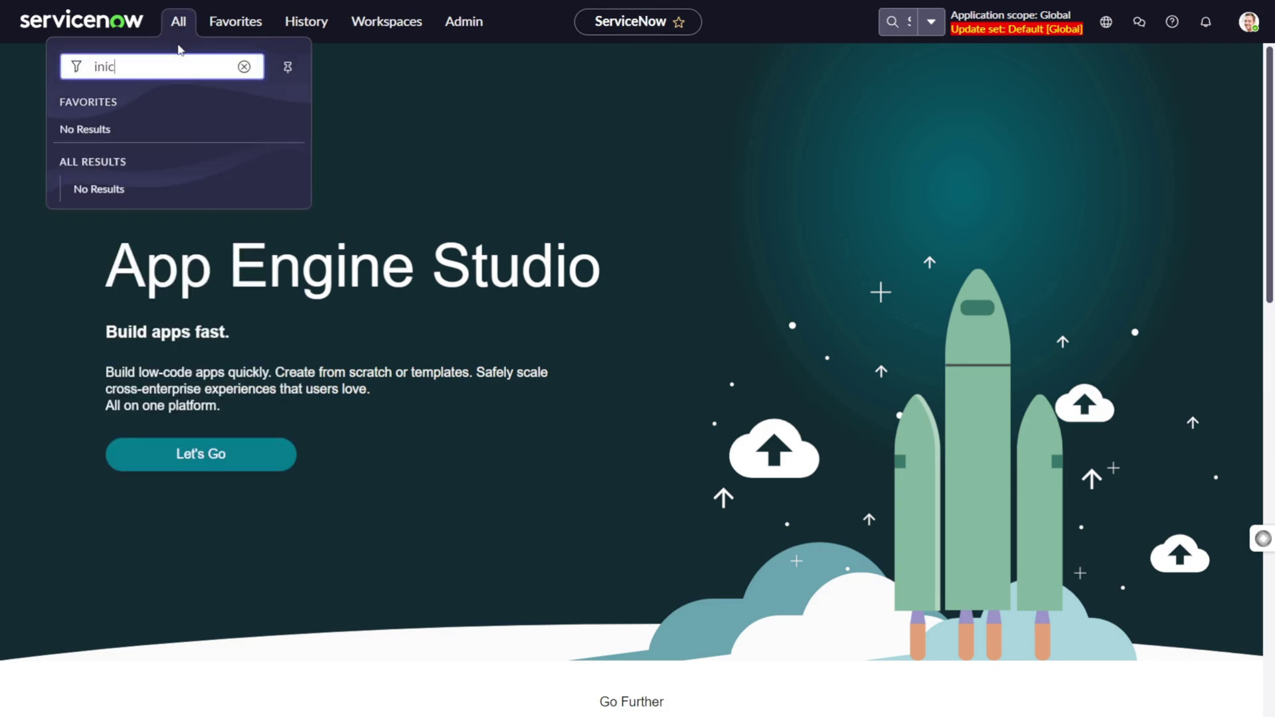
key(BackSpace)
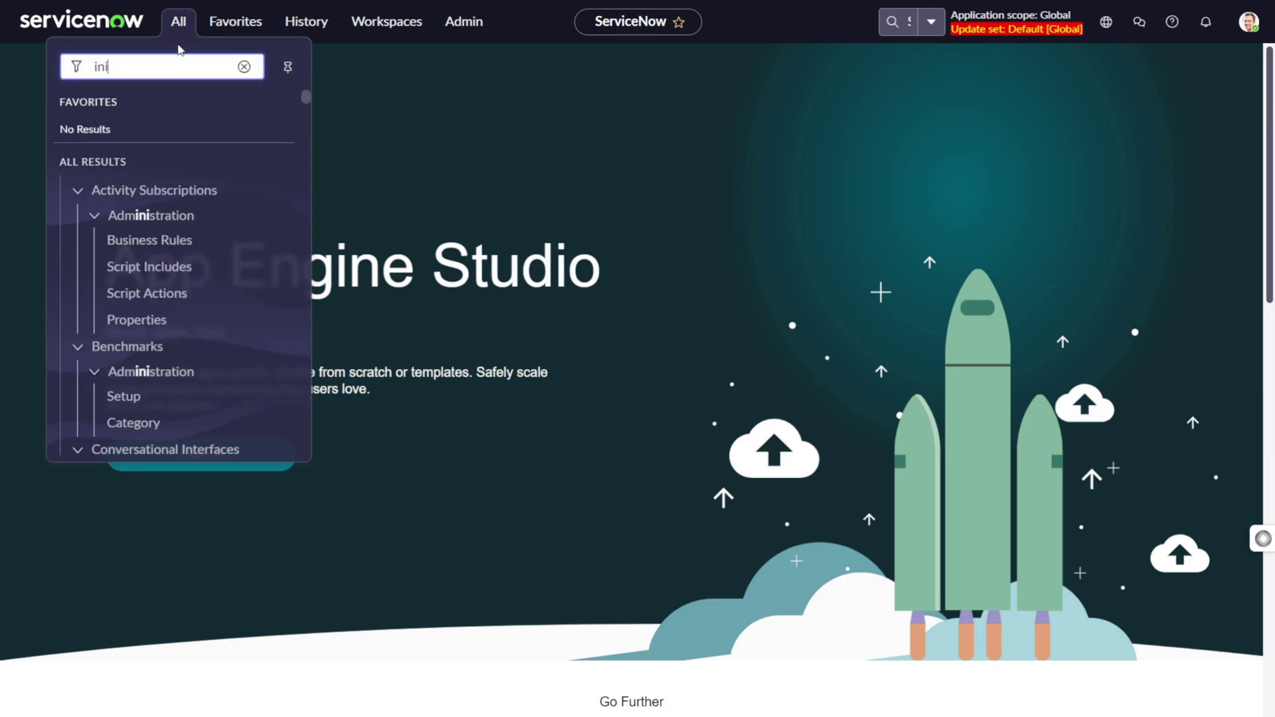
key(BackSpace)
text(cident)
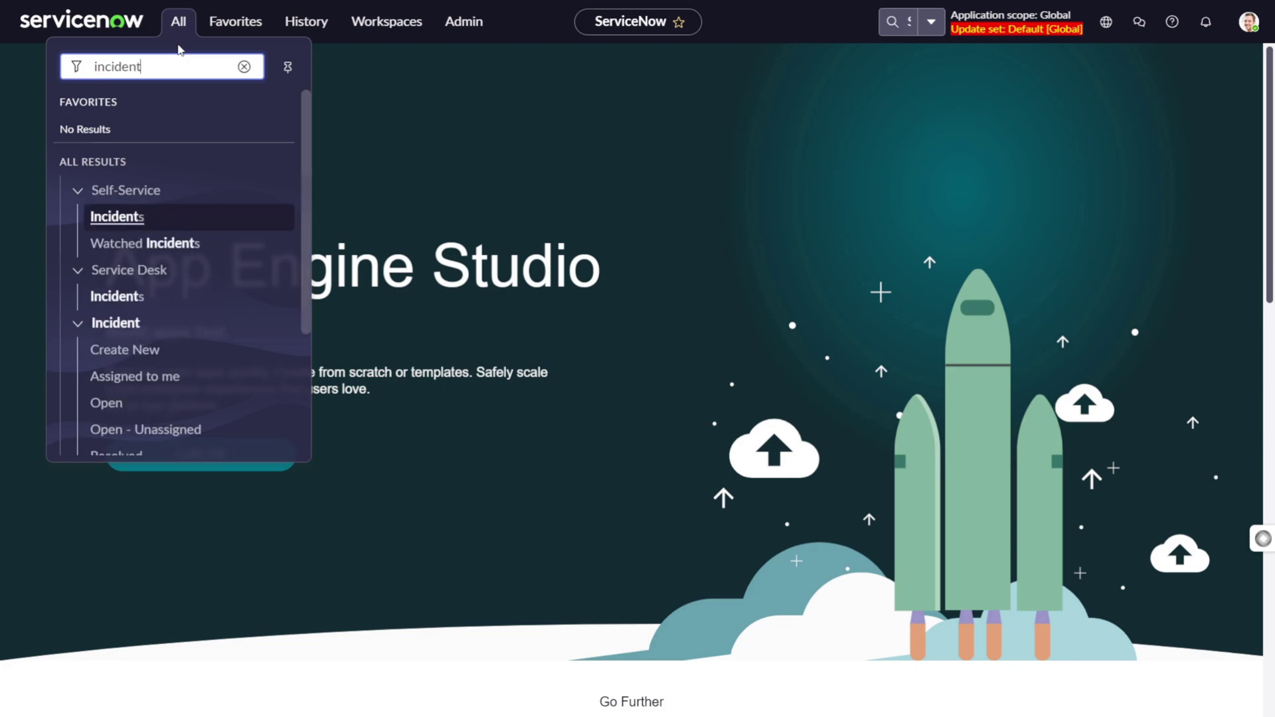
text(.list)
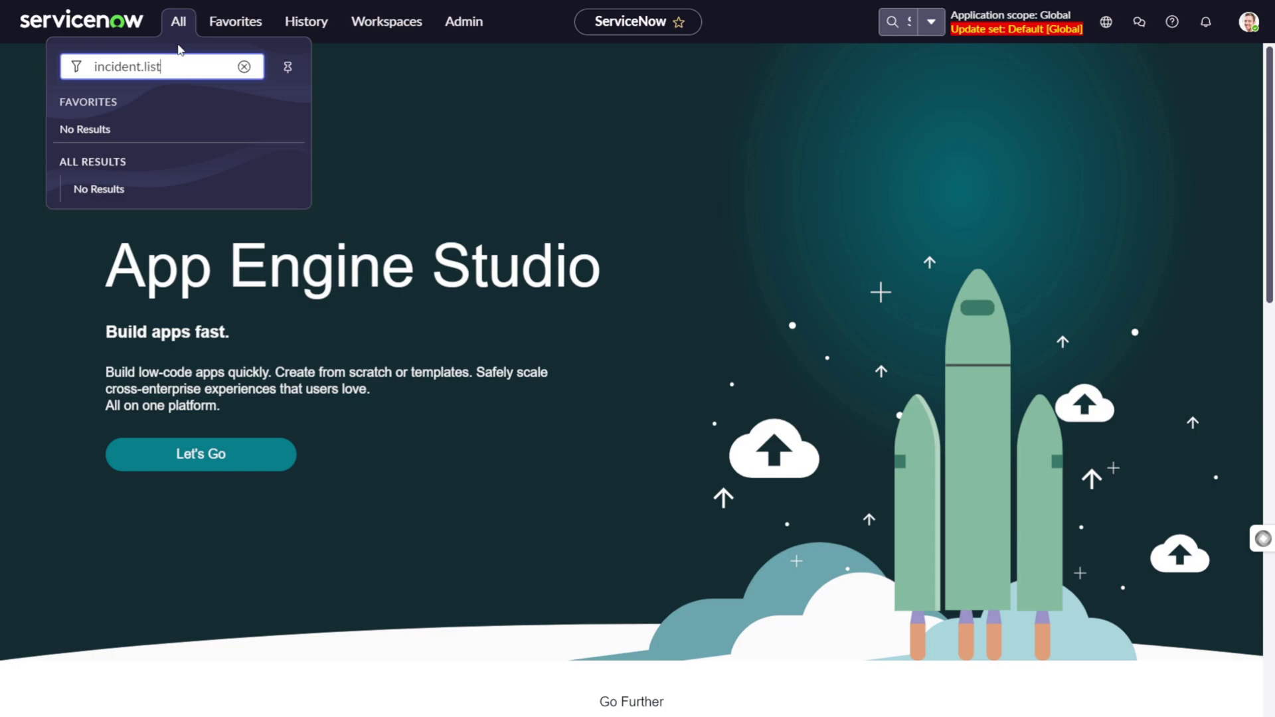
key(Return)
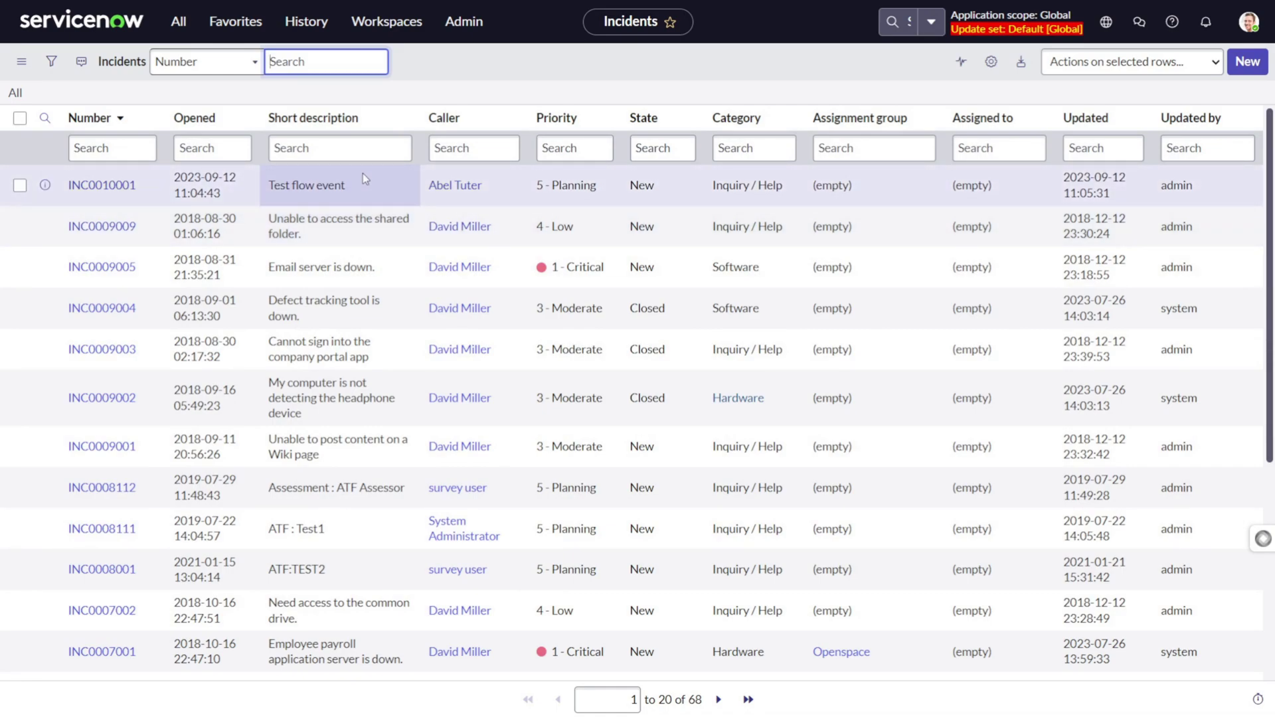
Step: Edit the first incident's short description inline to Admin and save it, and open its priority for editing and cancel
click(363, 174)
double_click(362, 173)
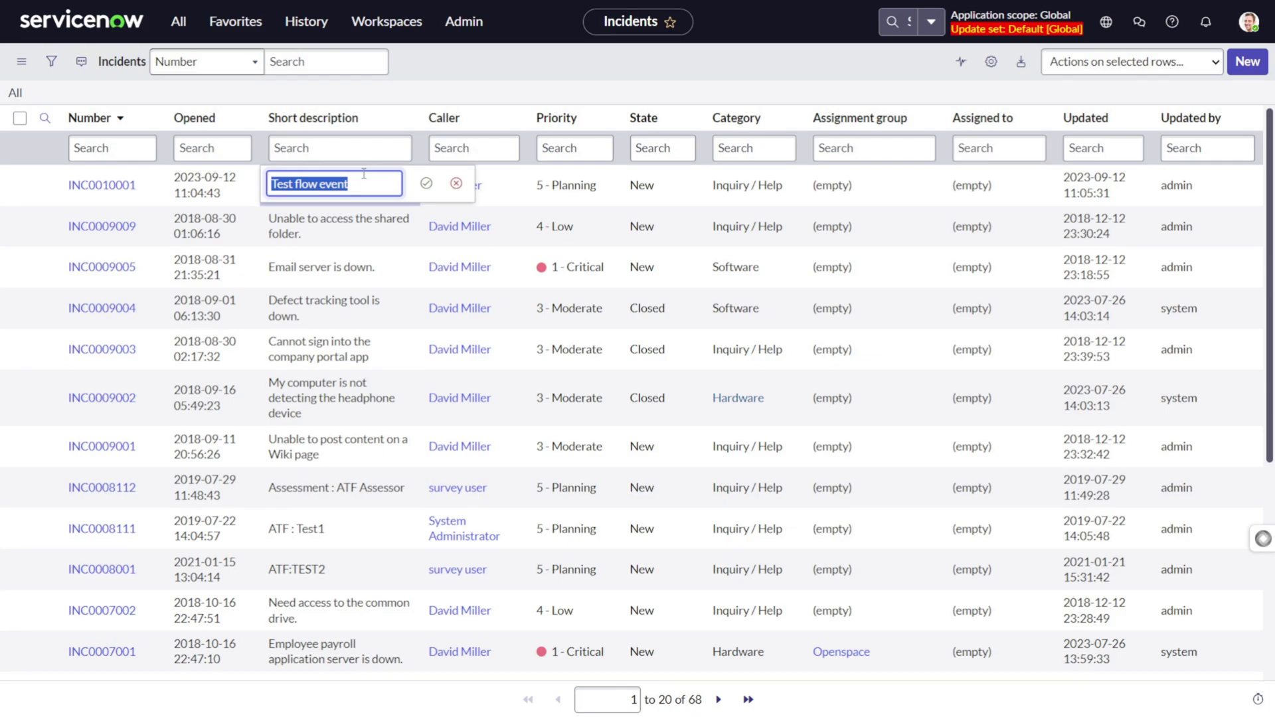
key(BackSpace)
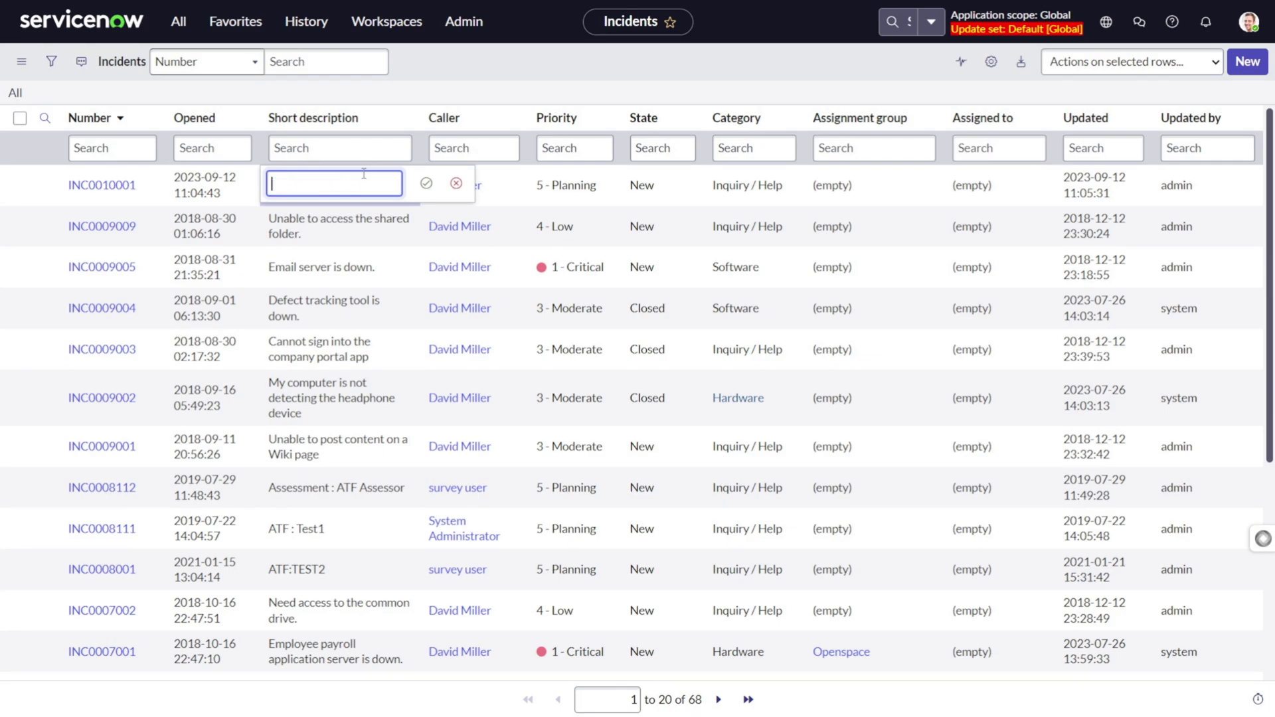
text(Admin)
click(421, 182)
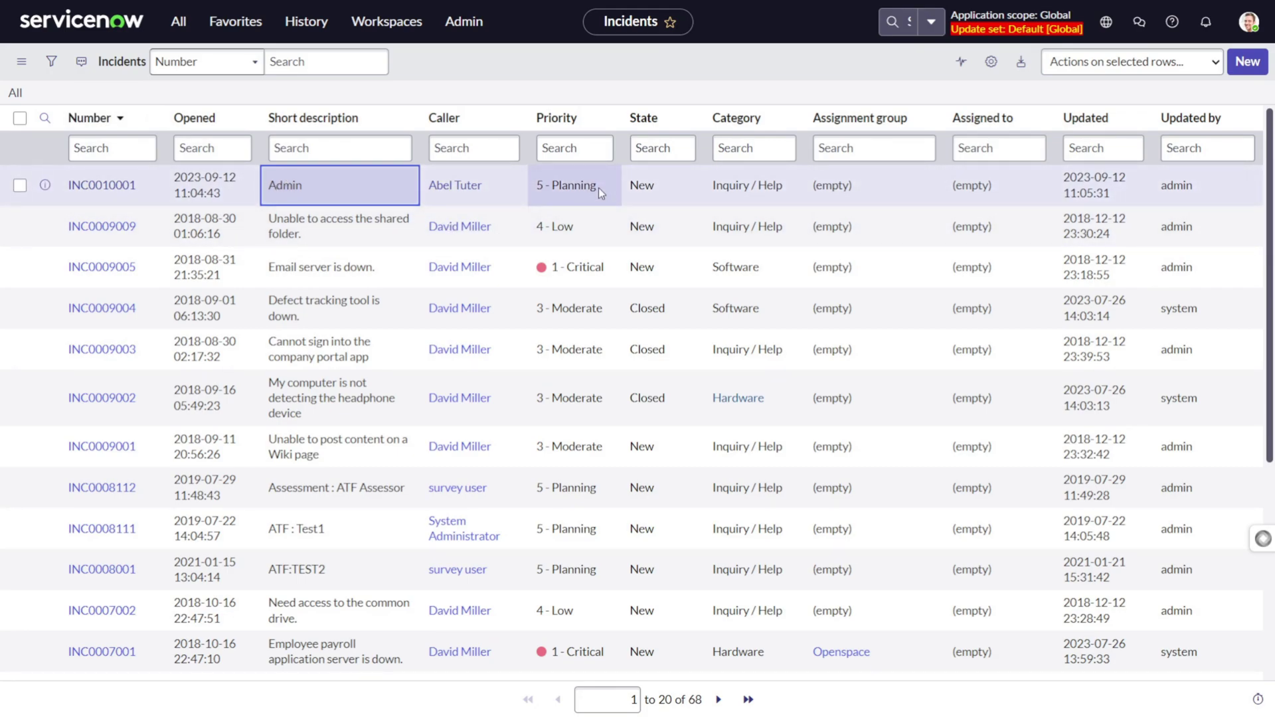
double_click(599, 188)
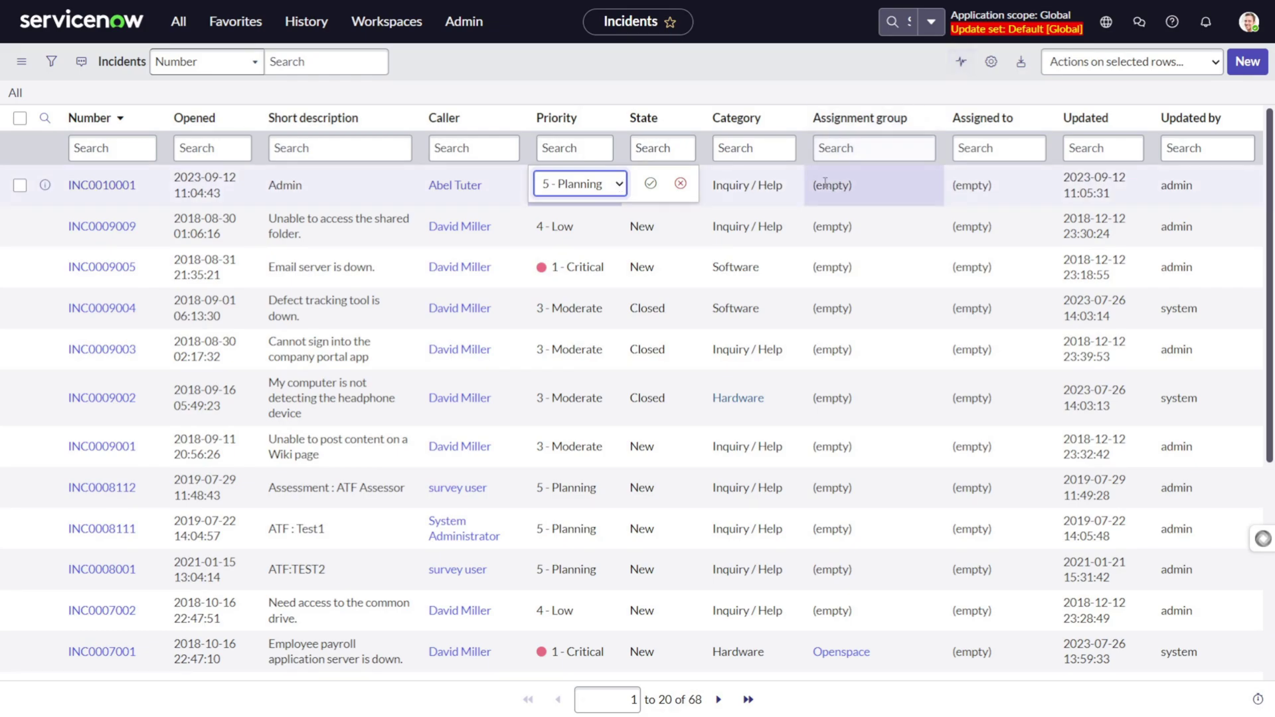
click(682, 184)
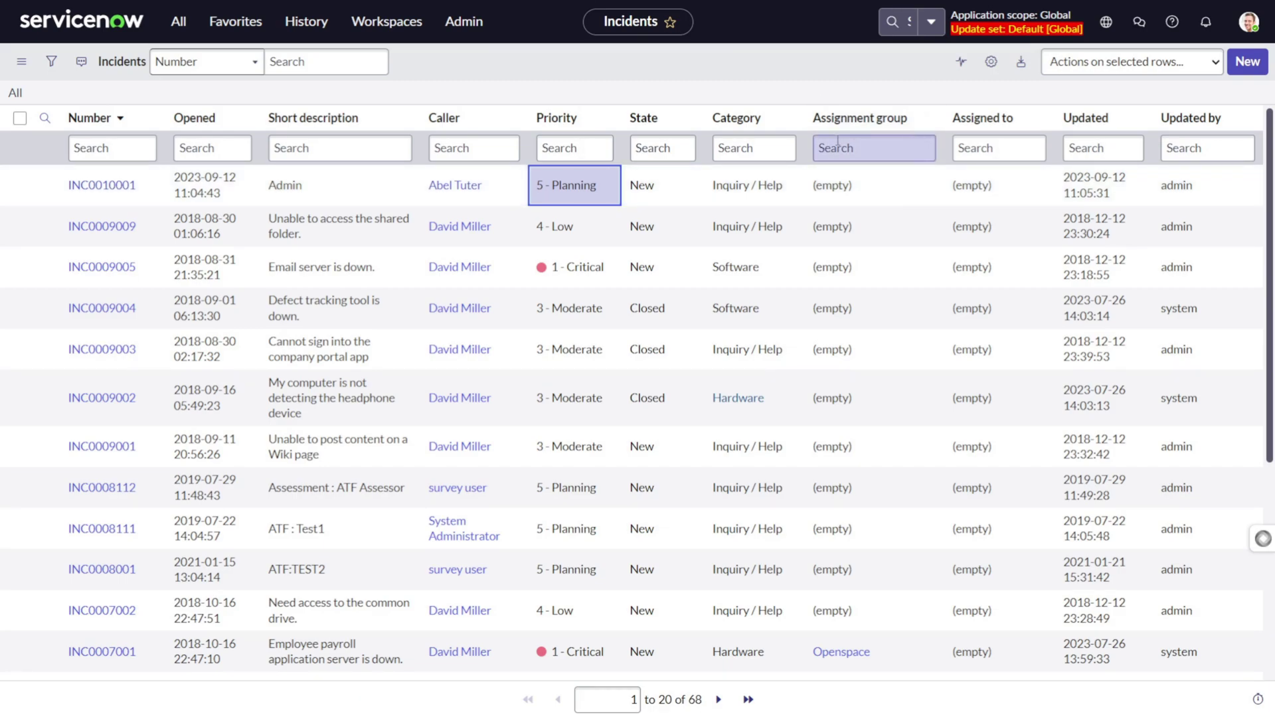
Step: Open UI Properties through a navigator search for system prop and search the page for "list edi"
click(185, 25)
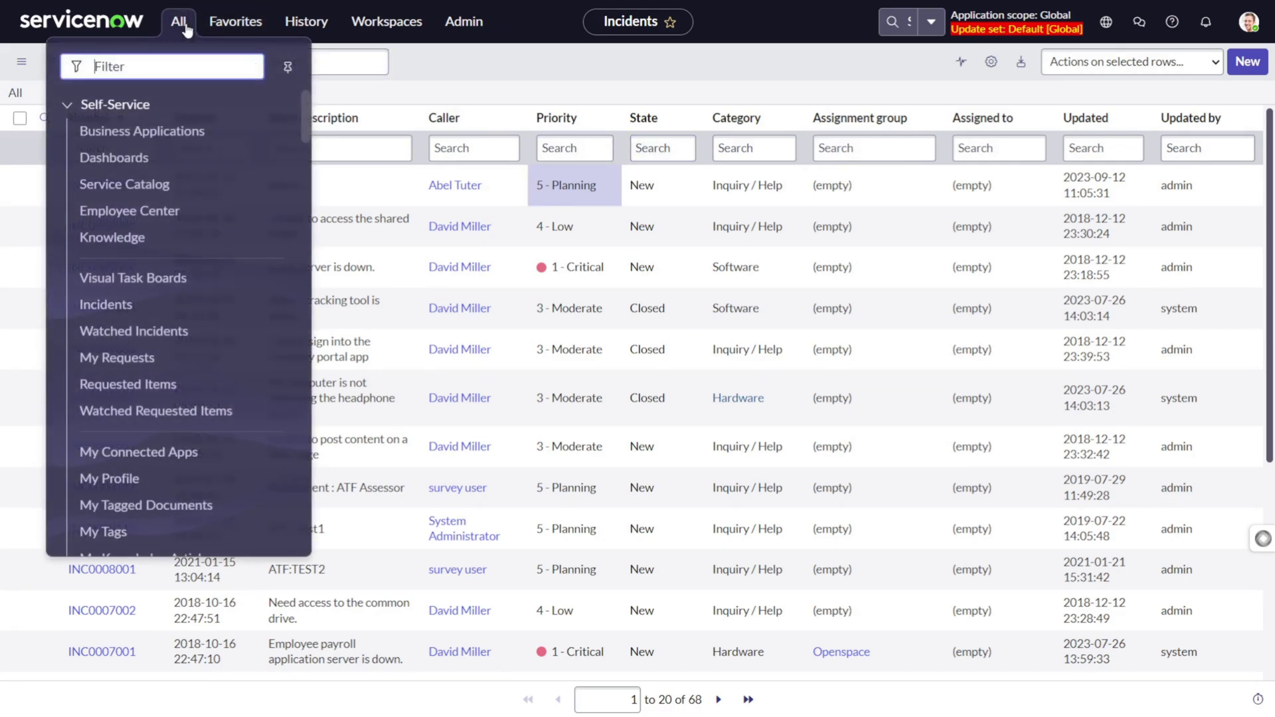
text(system prop)
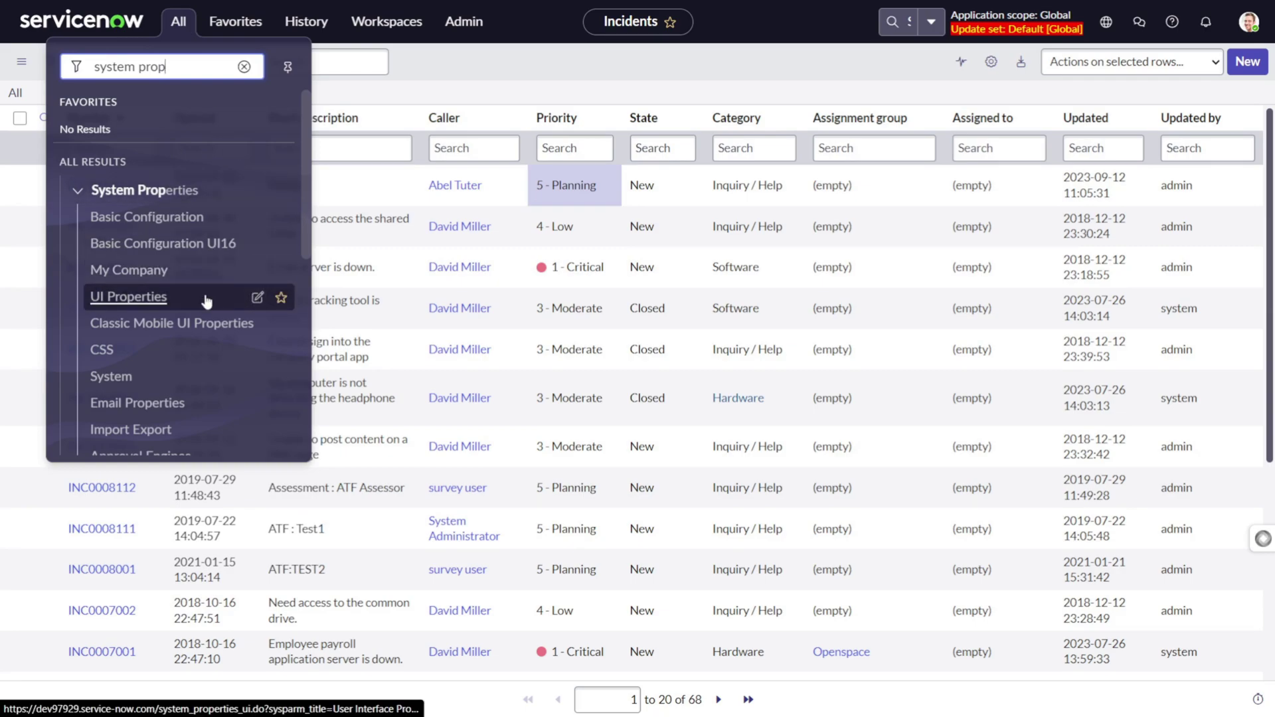
click(133, 297)
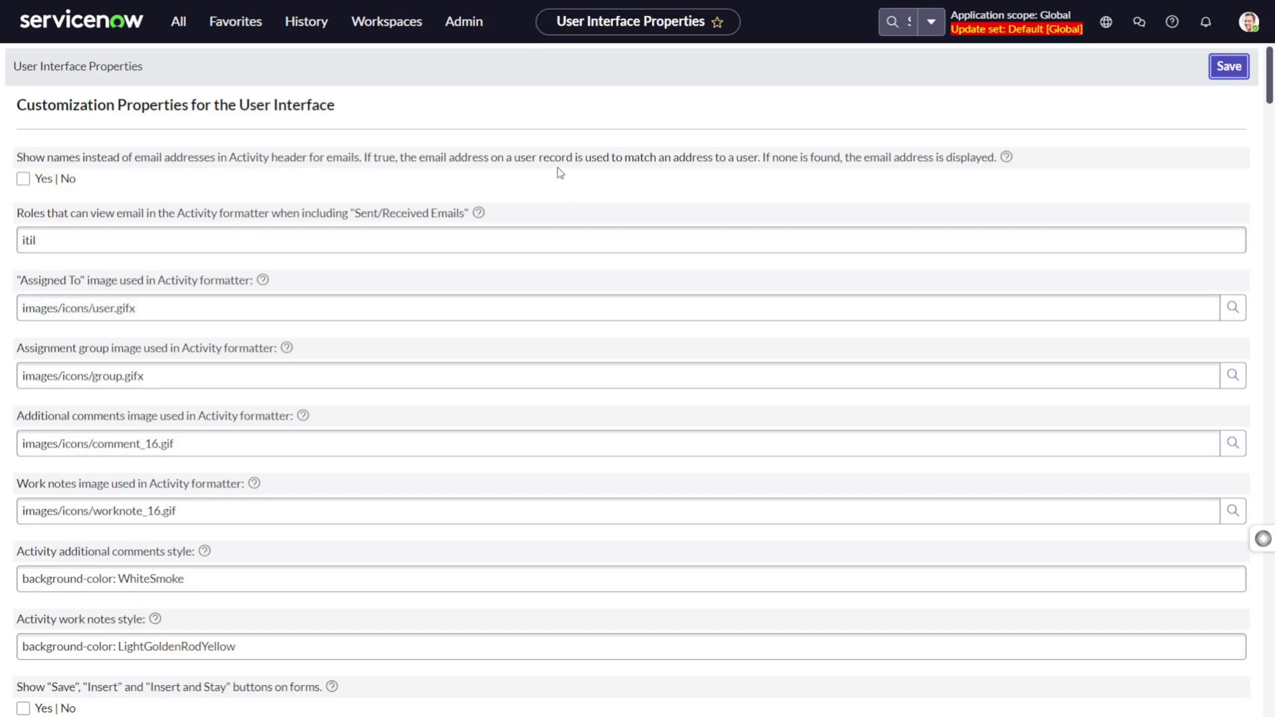
key(ctrl+f)
text(list edi)
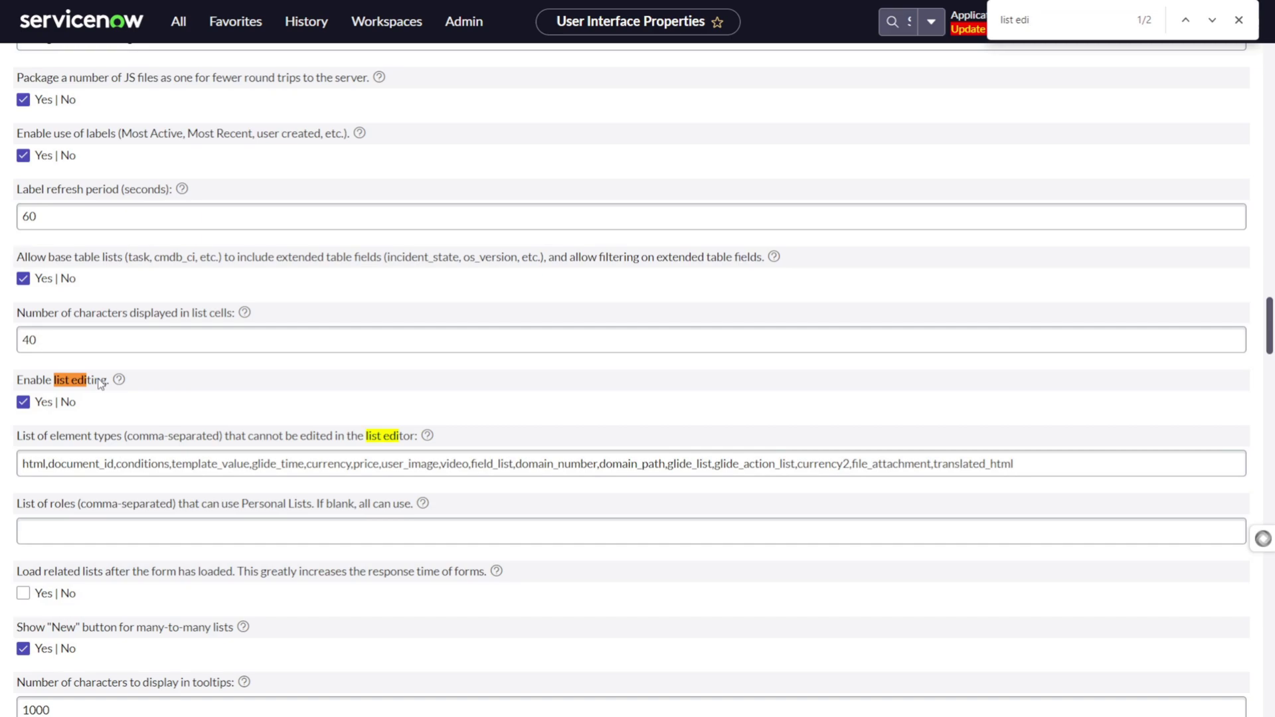
Step: Turn off the Enable list editing property and save the user interface properties
click(23, 401)
scroll(196, 412, up, 1)
scroll(196, 412, down, 20)
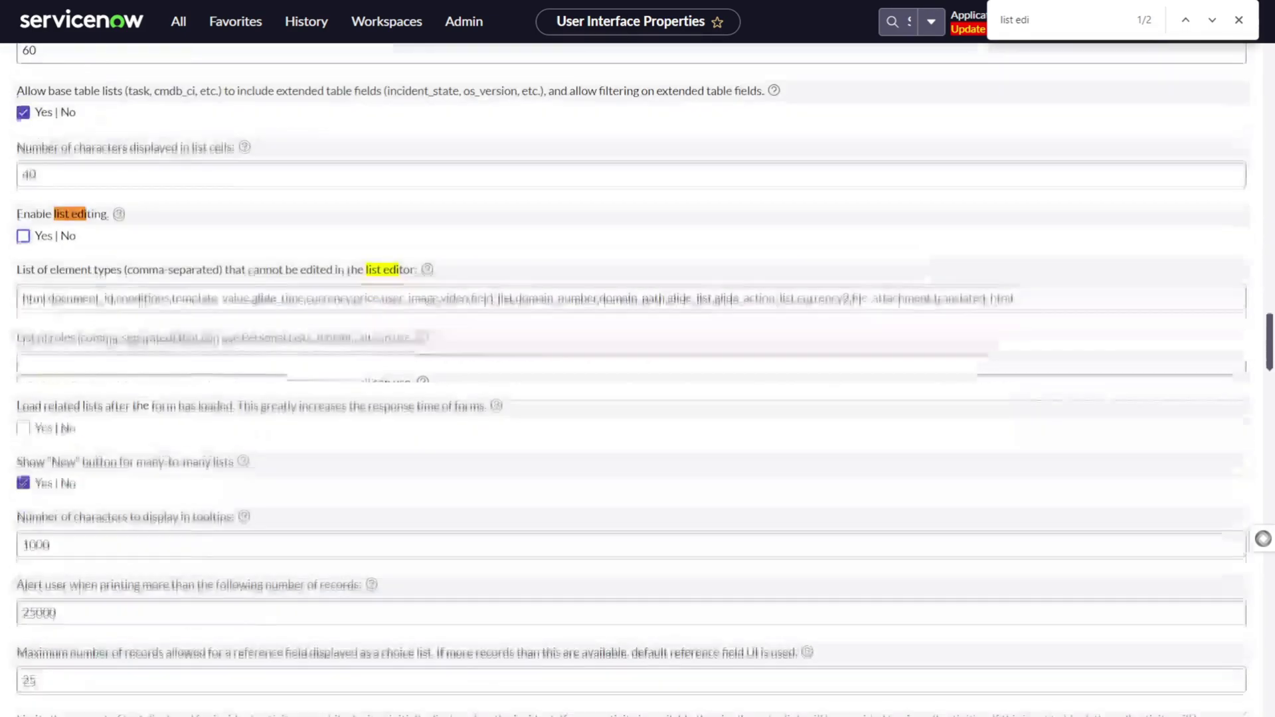
scroll(362, 460, down, 15)
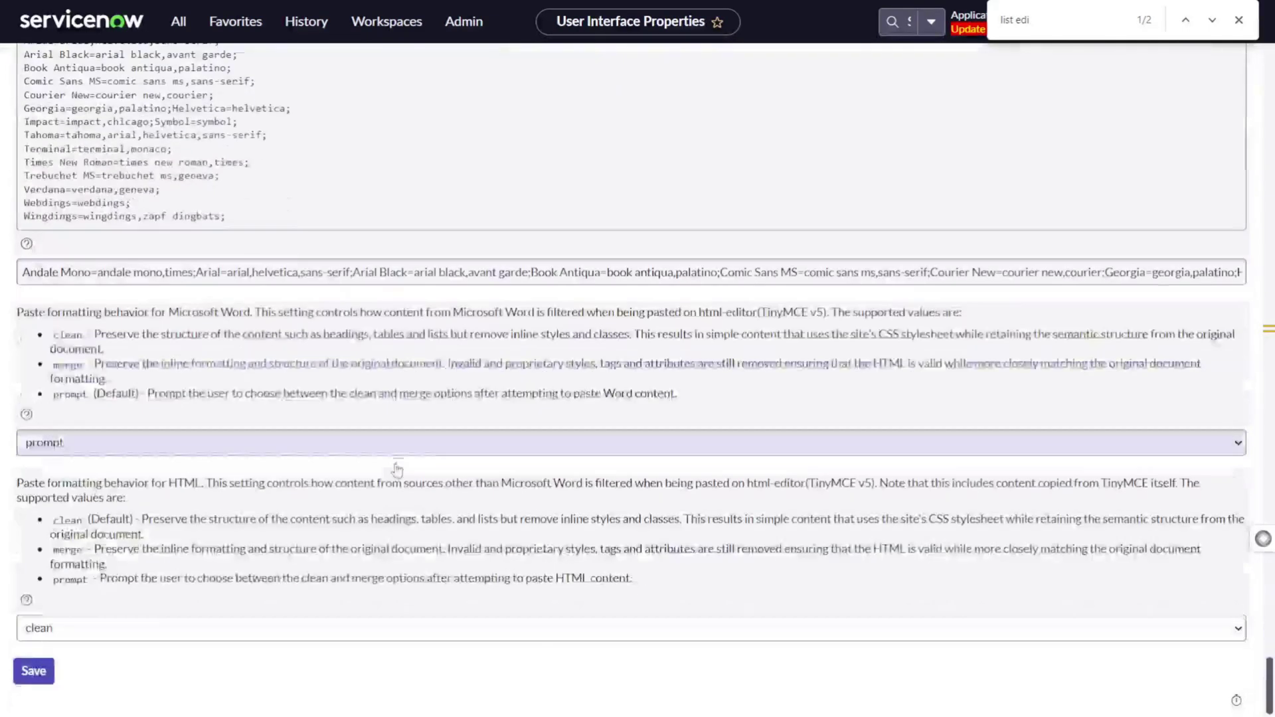
click(40, 672)
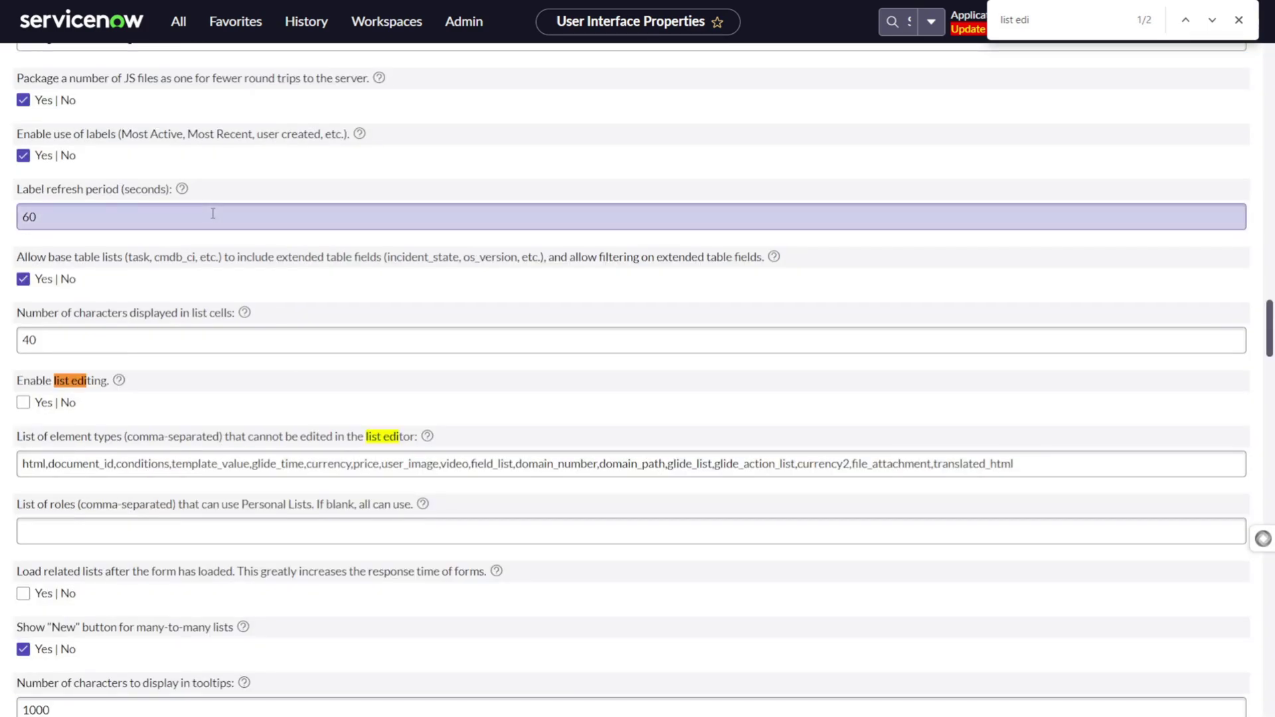
Step: Open the incident list with the /incident slash command
text(/in)
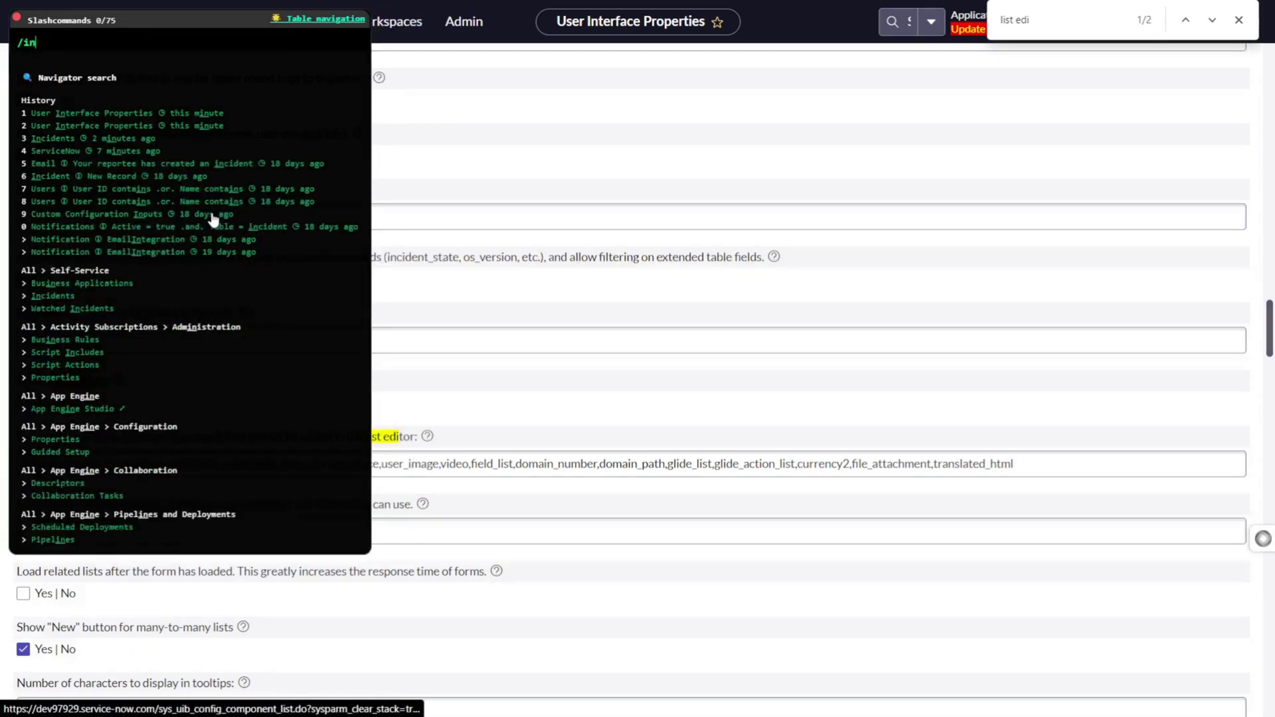
text(cident)
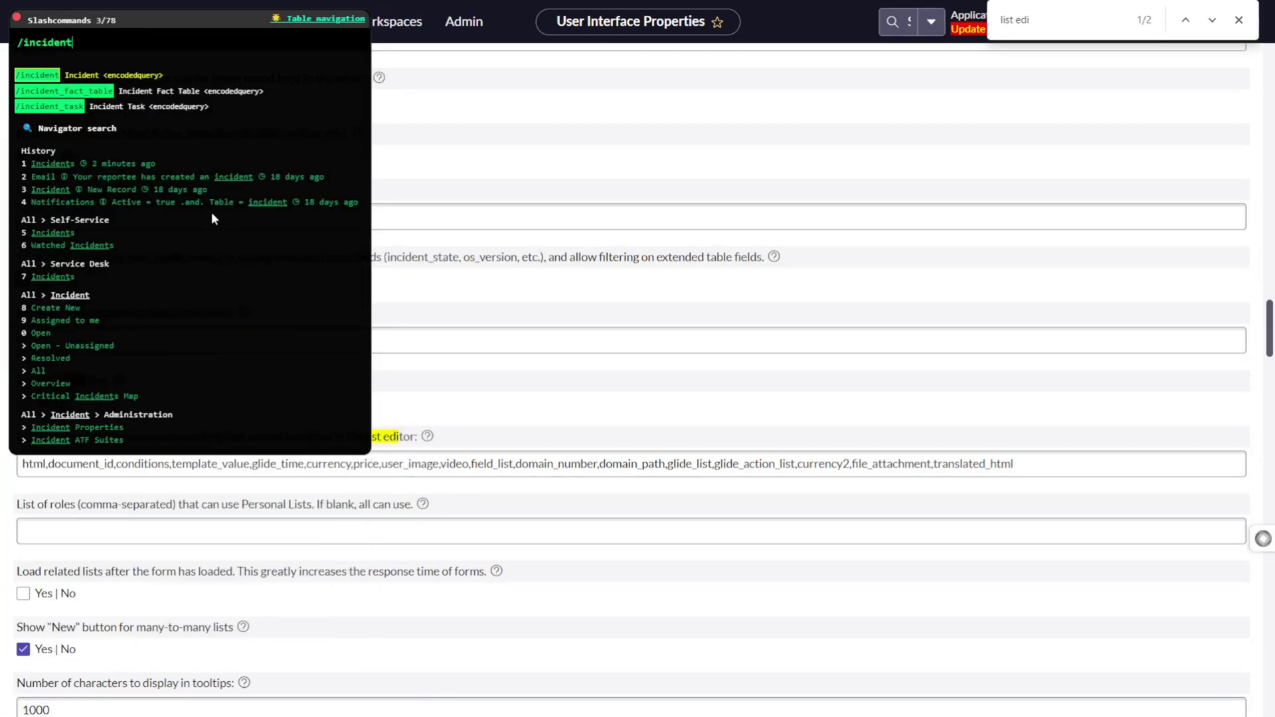
key(Escape)
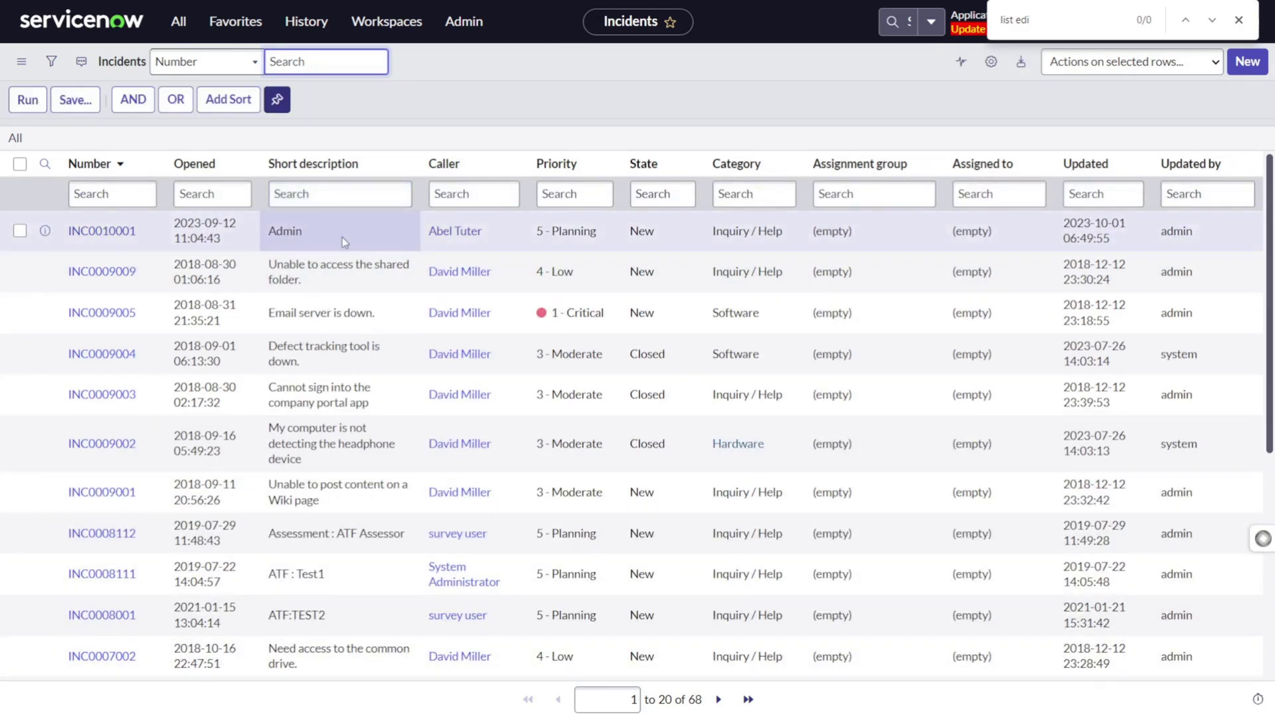
Step: Try to edit the first incident's short description, caller, priority and category inline to check whether list editing works
click(341, 237)
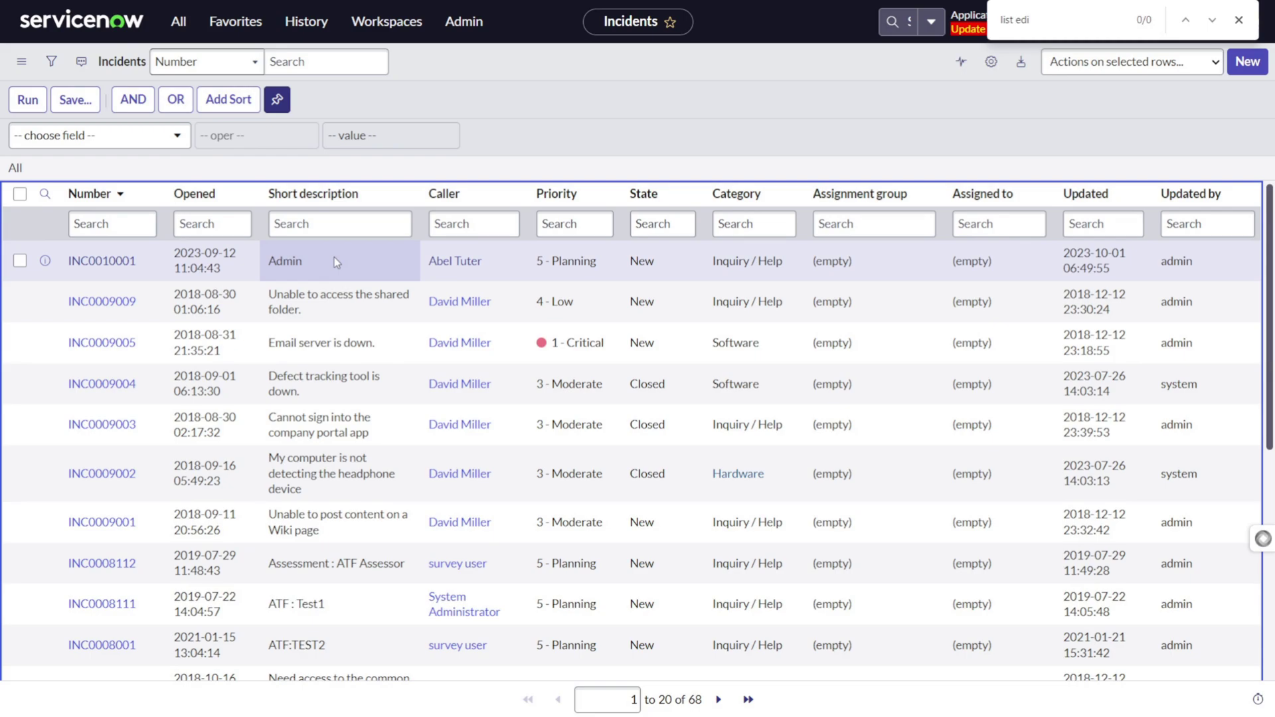
triple_click(485, 270)
triple_click(555, 263)
double_click(717, 283)
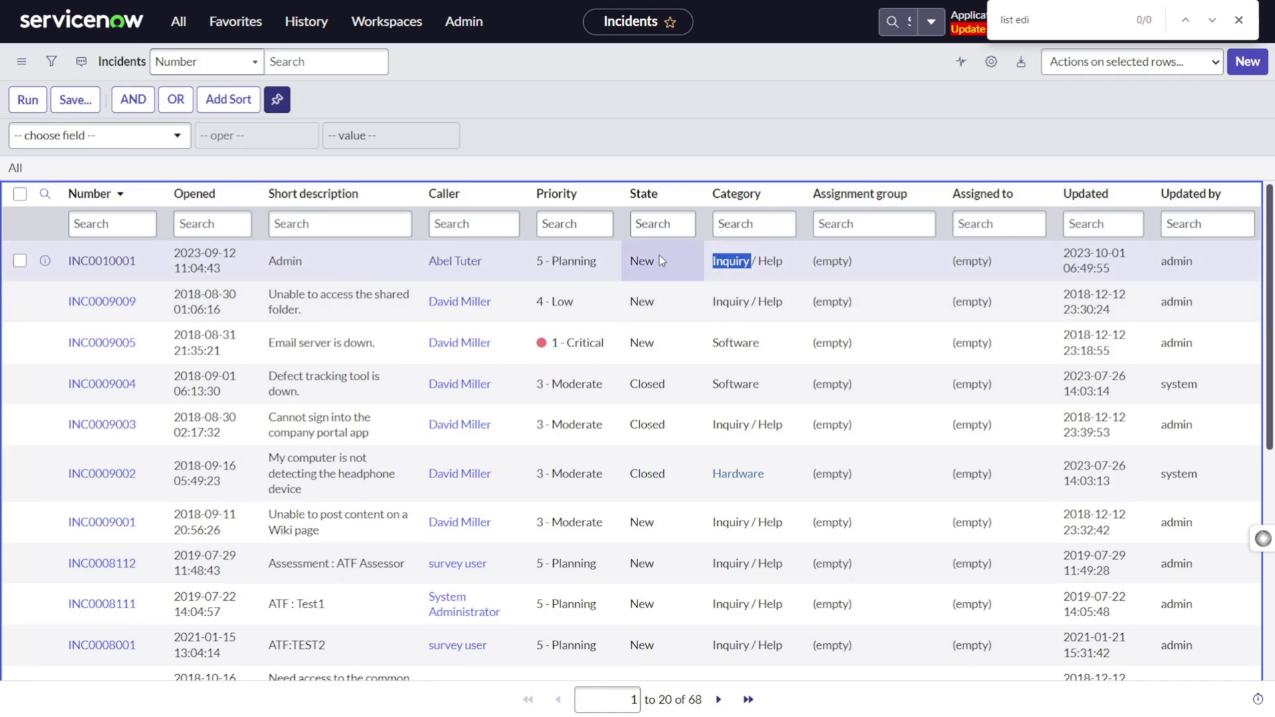
click(662, 211)
click(469, 262)
click(322, 267)
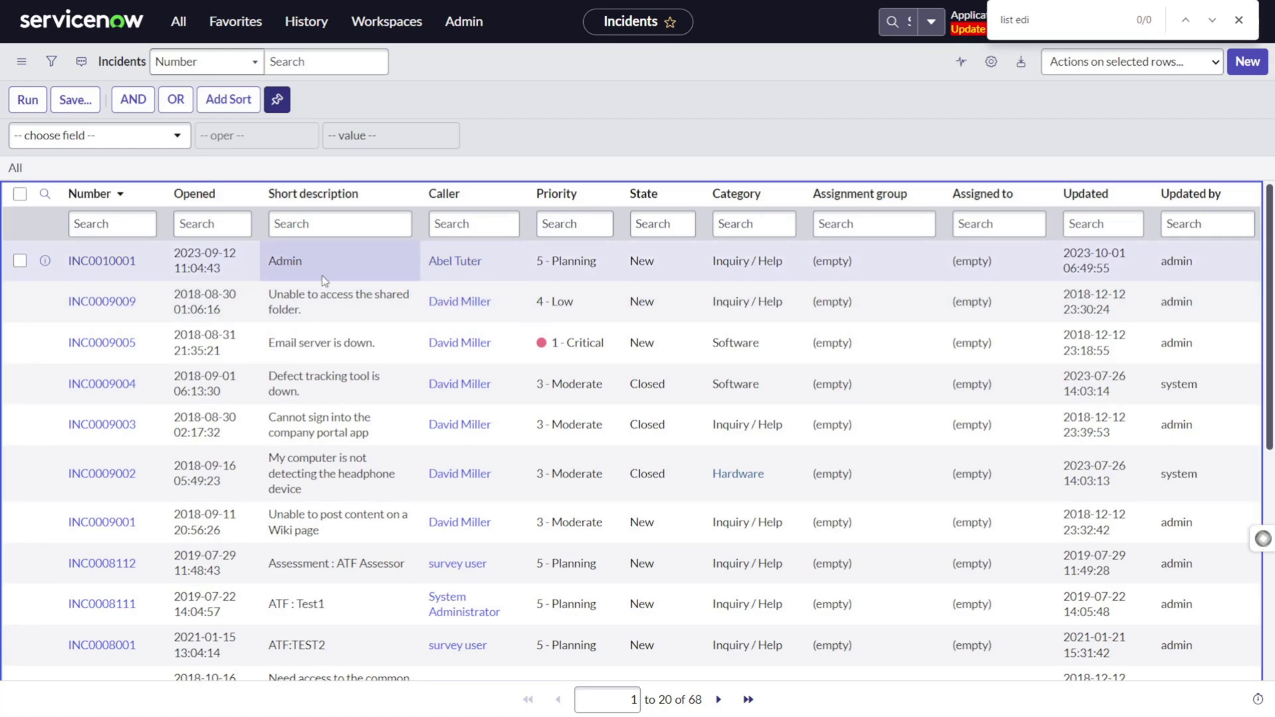
Step: Reopen UI Properties, turn on the Enable list editing property and save the properties
click(174, 21)
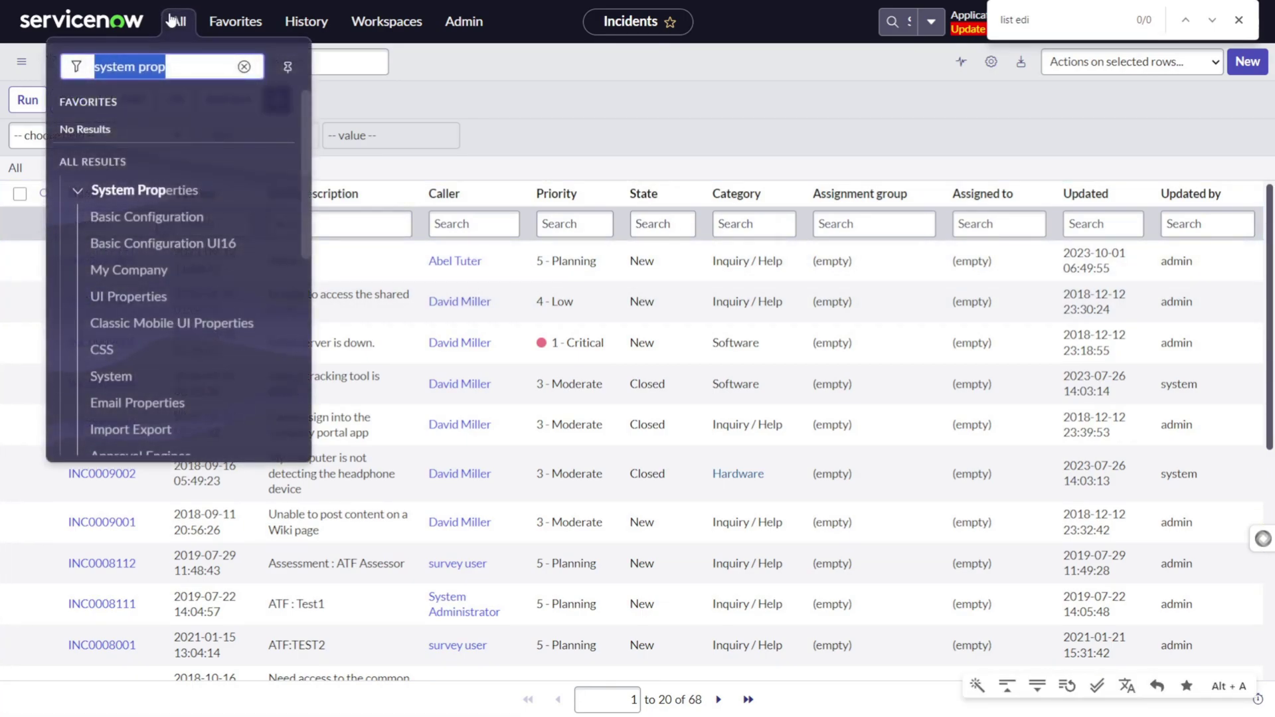
click(130, 296)
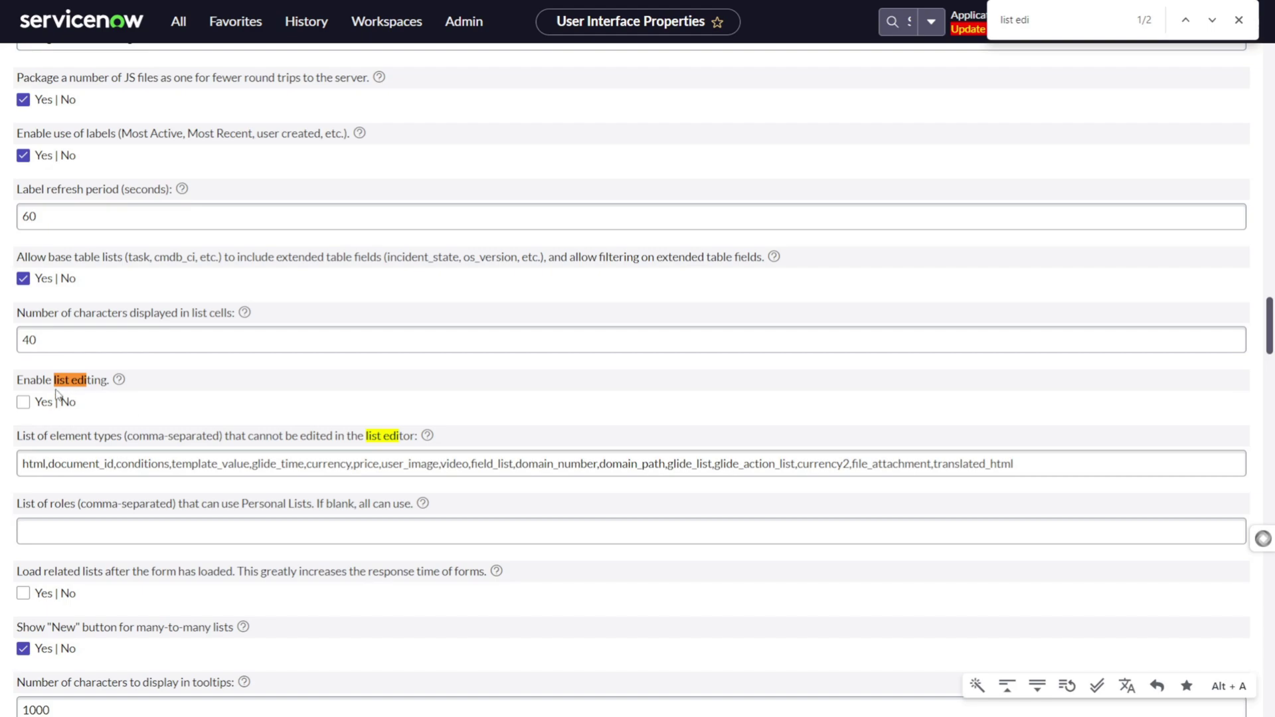
click(22, 403)
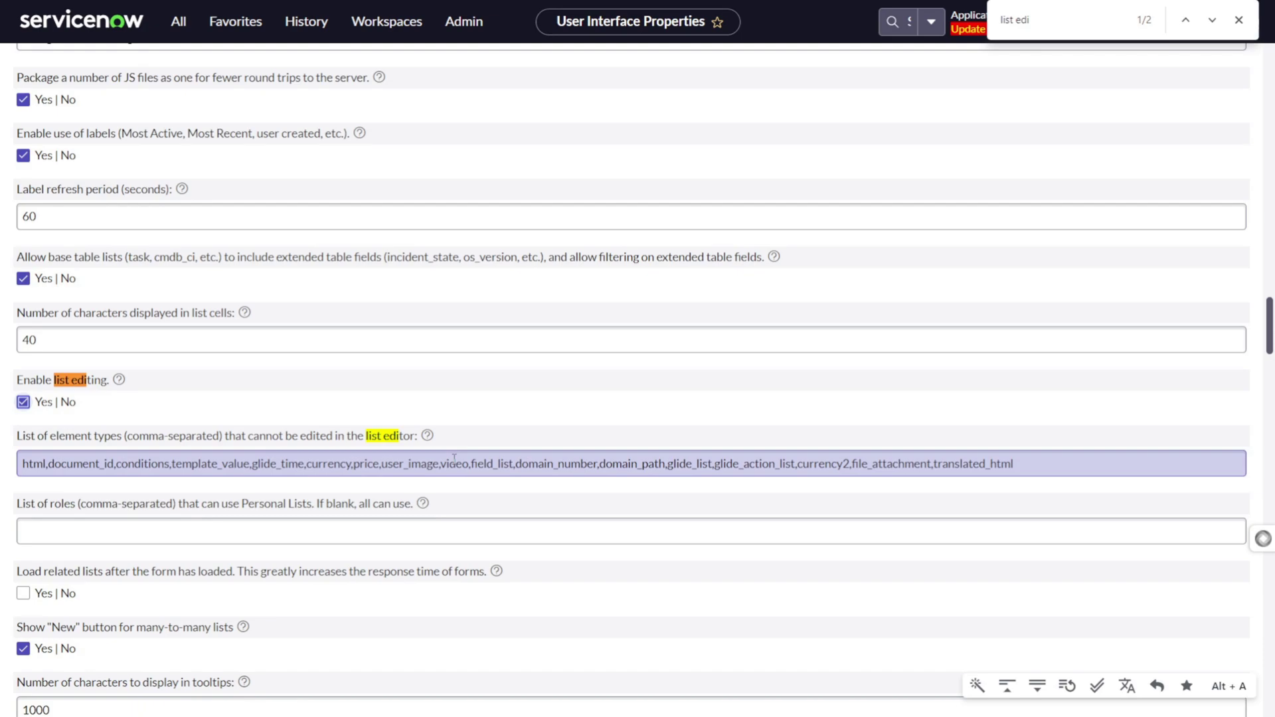
scroll(454, 458, down, 1)
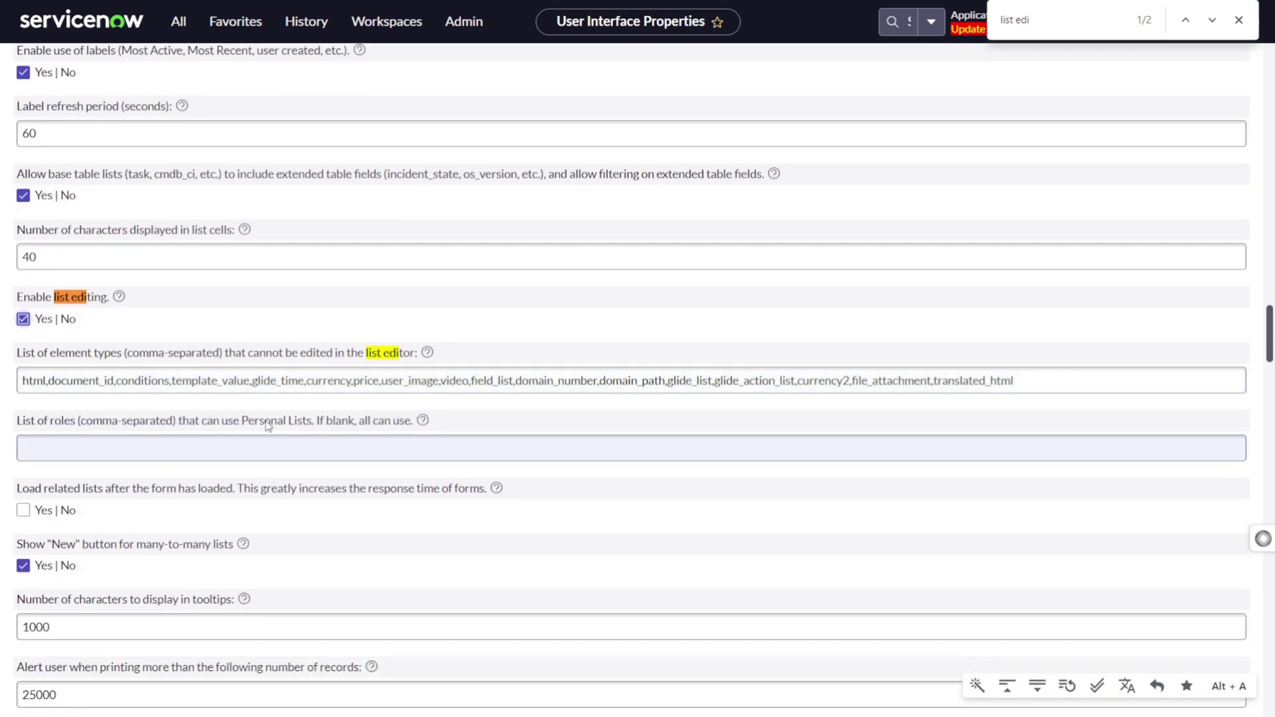
scroll(168, 344, down, 3)
scroll(168, 344, down, 20)
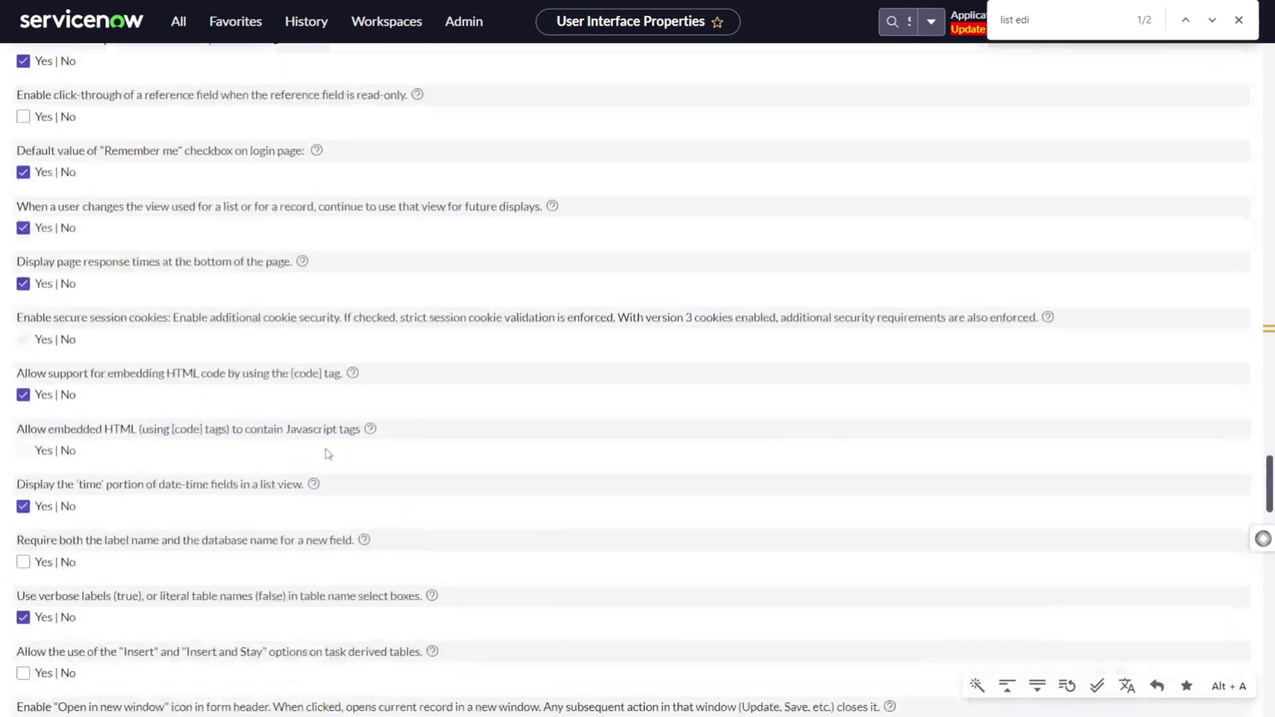
scroll(362, 472, down, 5)
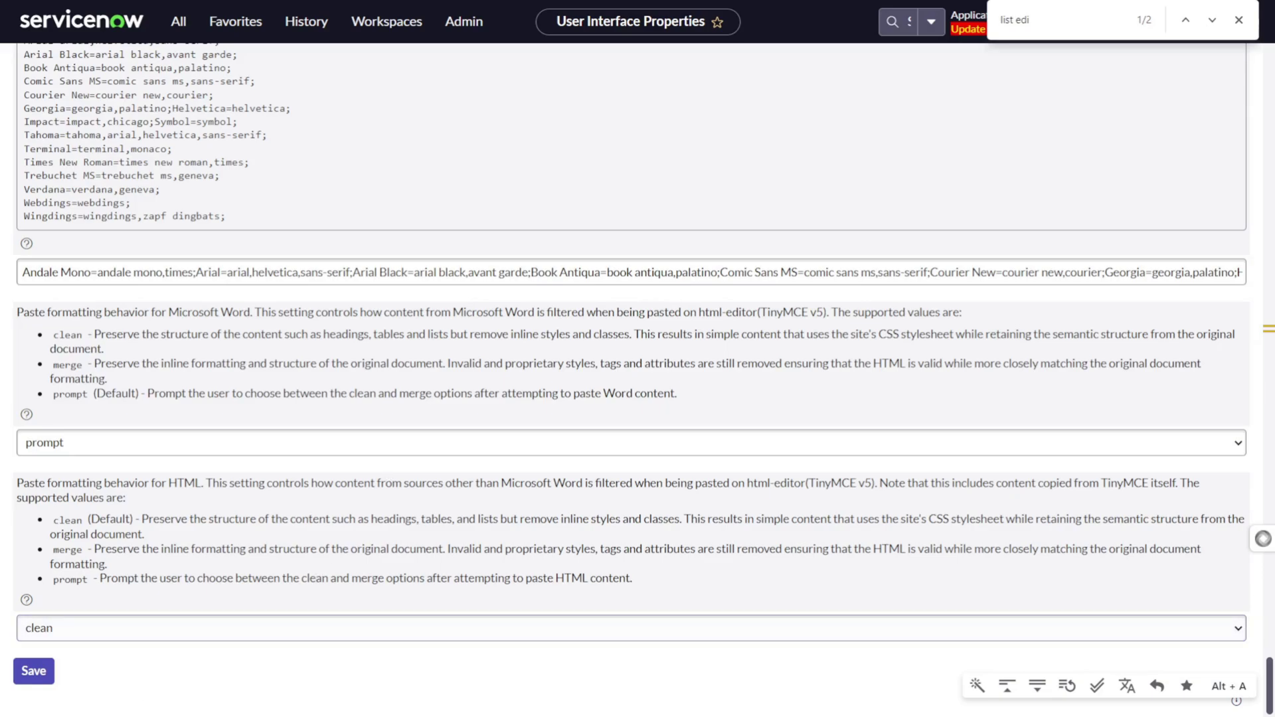
click(33, 666)
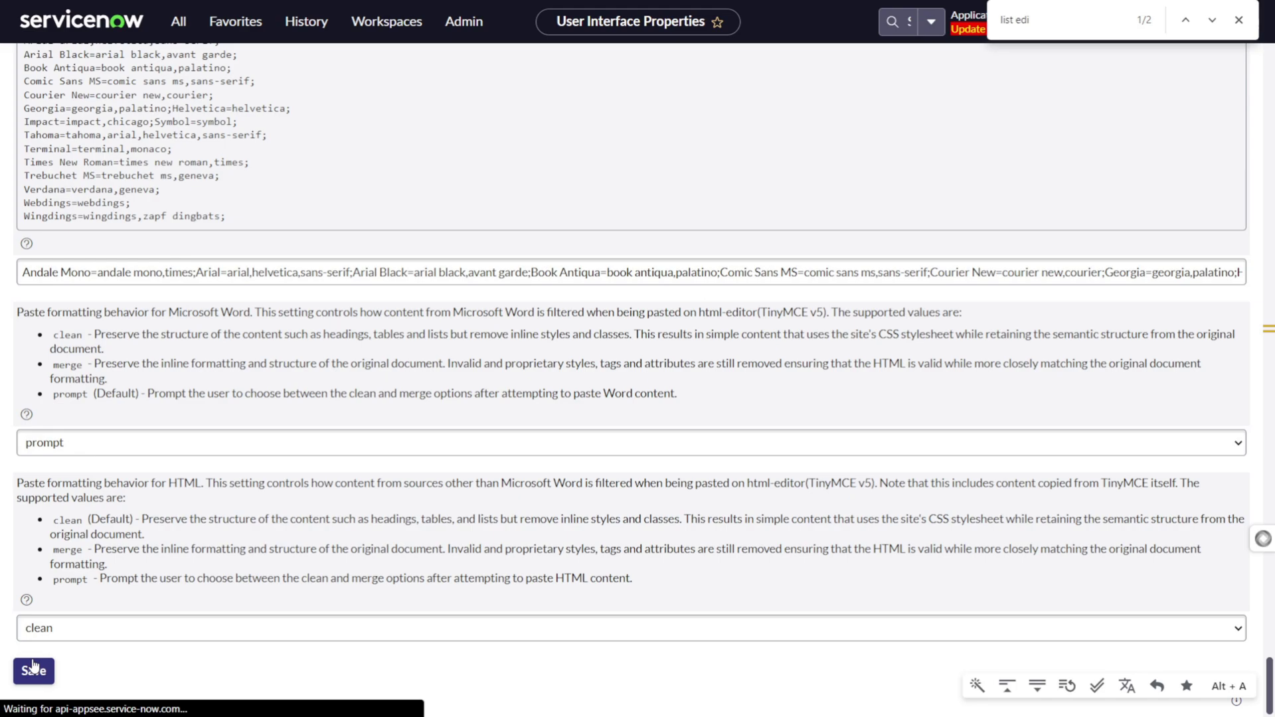
click(33, 669)
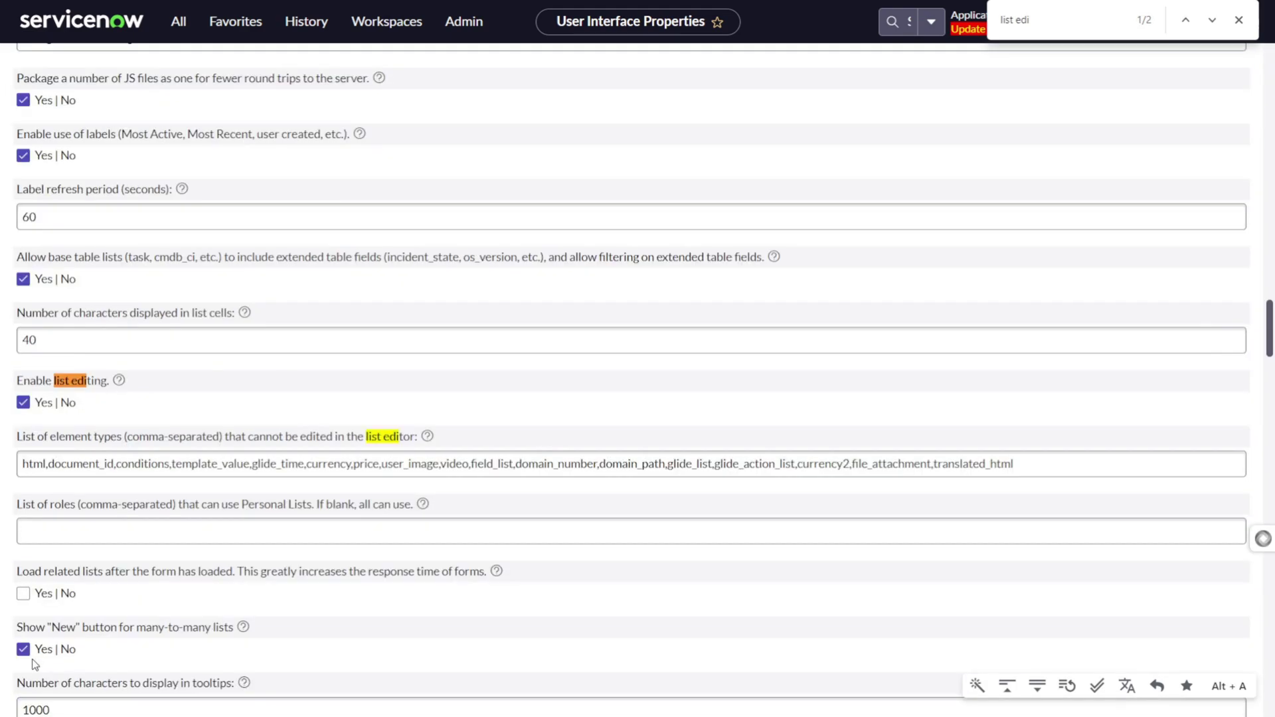
Step: Return to the incident list by entering incident.list in the navigator filter
click(175, 22)
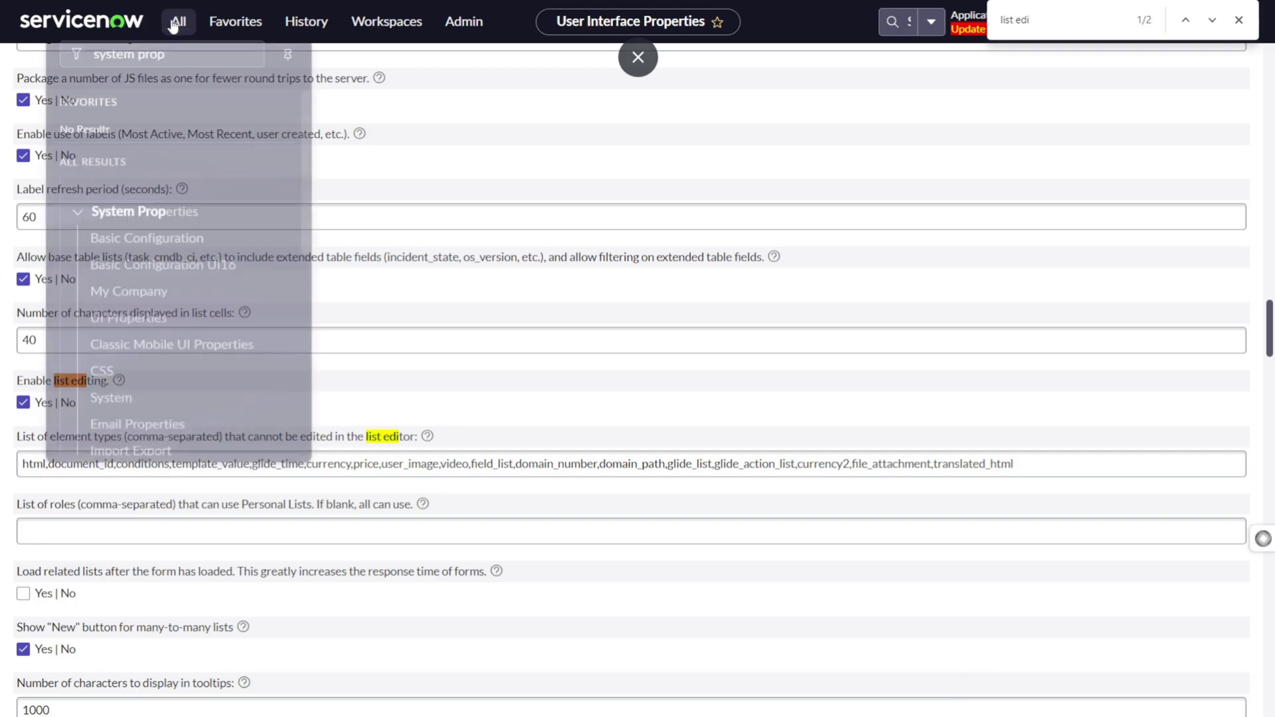
key(BackSpace)
text(incident)
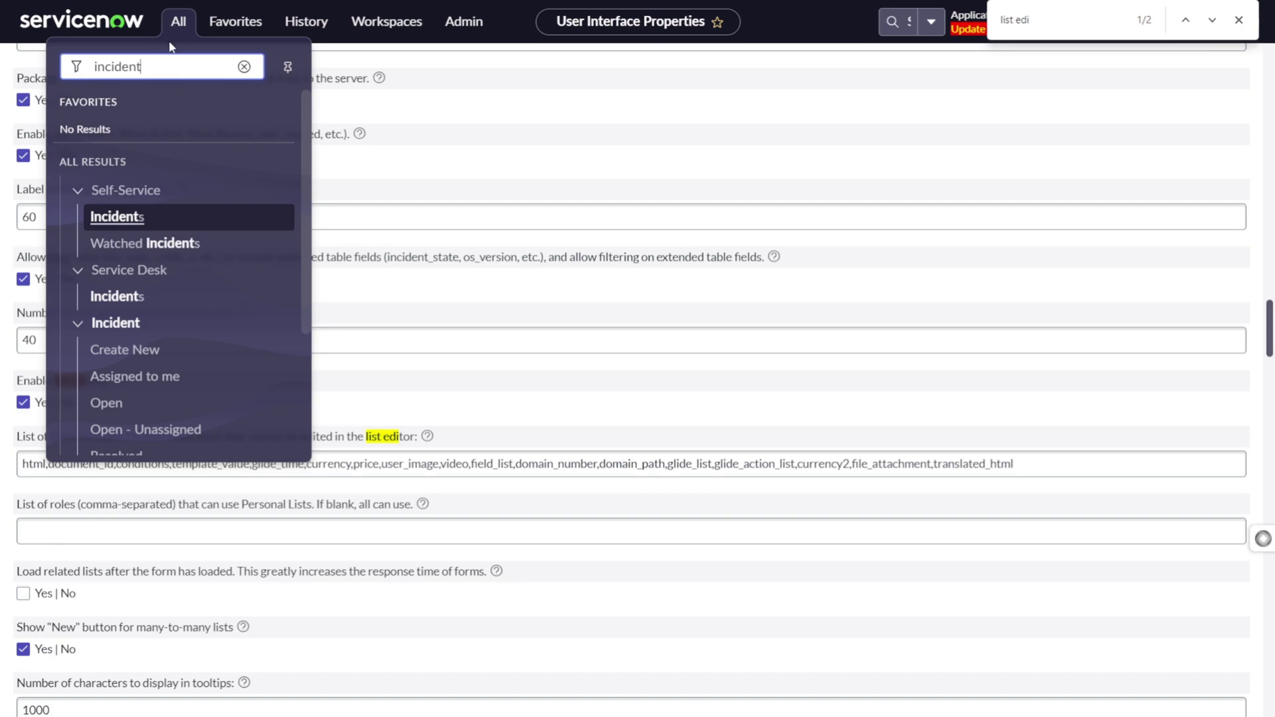
text(.list)
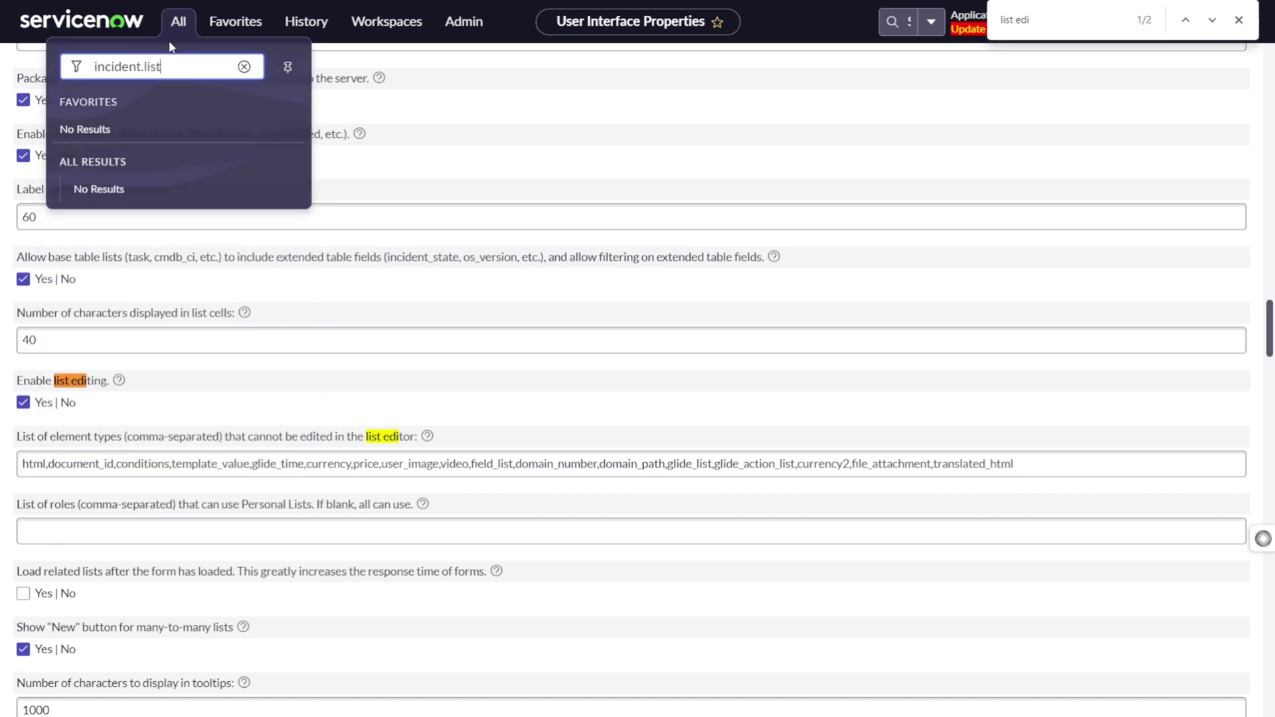
key(Return)
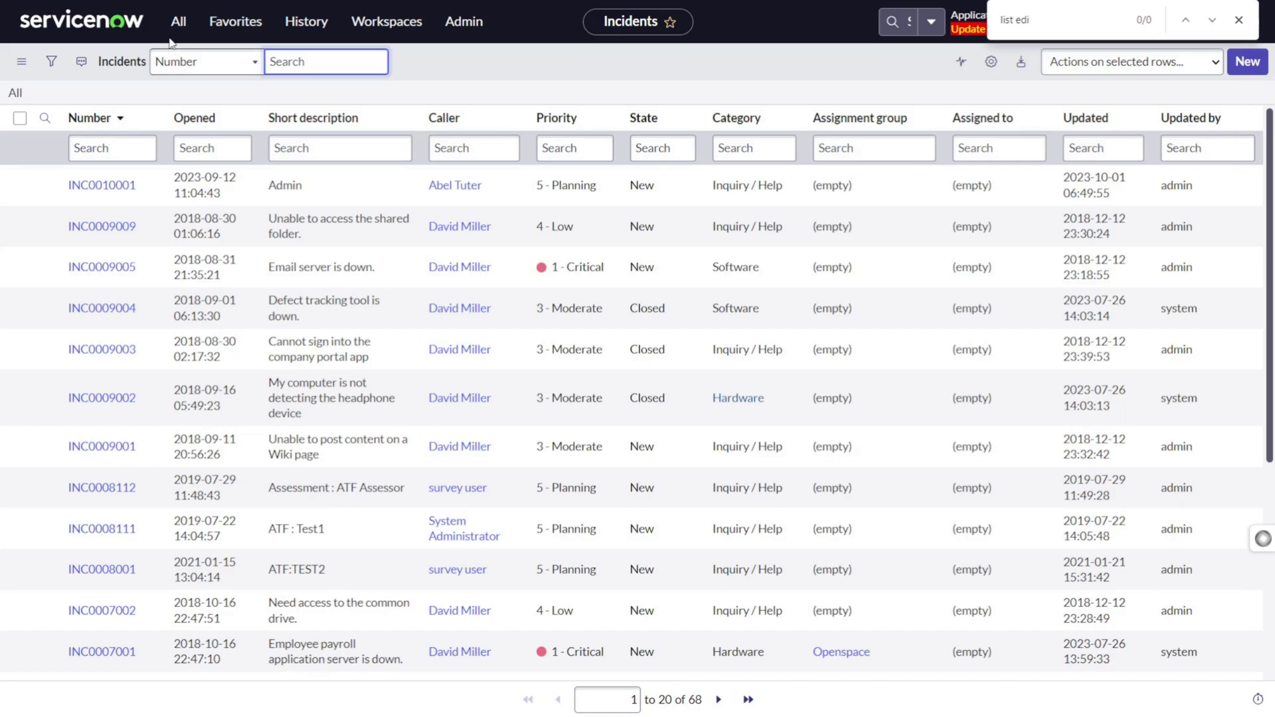
Step: Open the List Control configuration of the incident table from the incident list and highlight its table name
click(1239, 20)
right_click(174, 132)
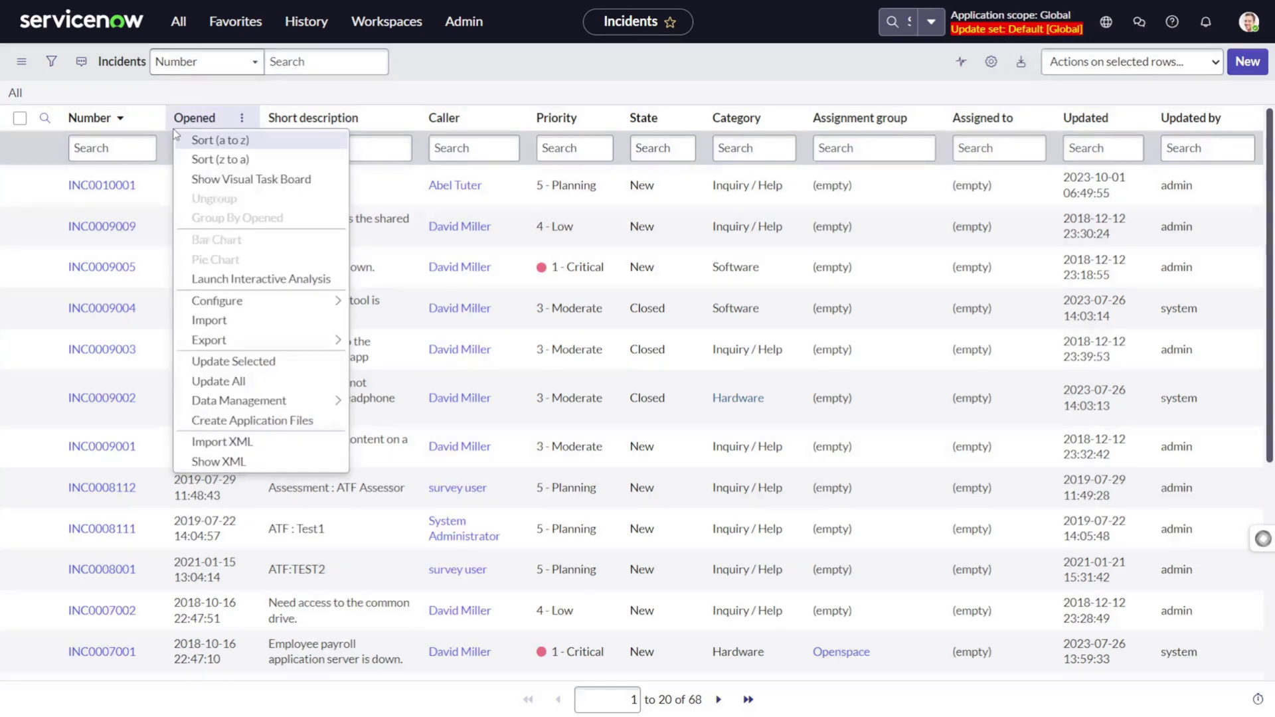
mouse_move(231, 307)
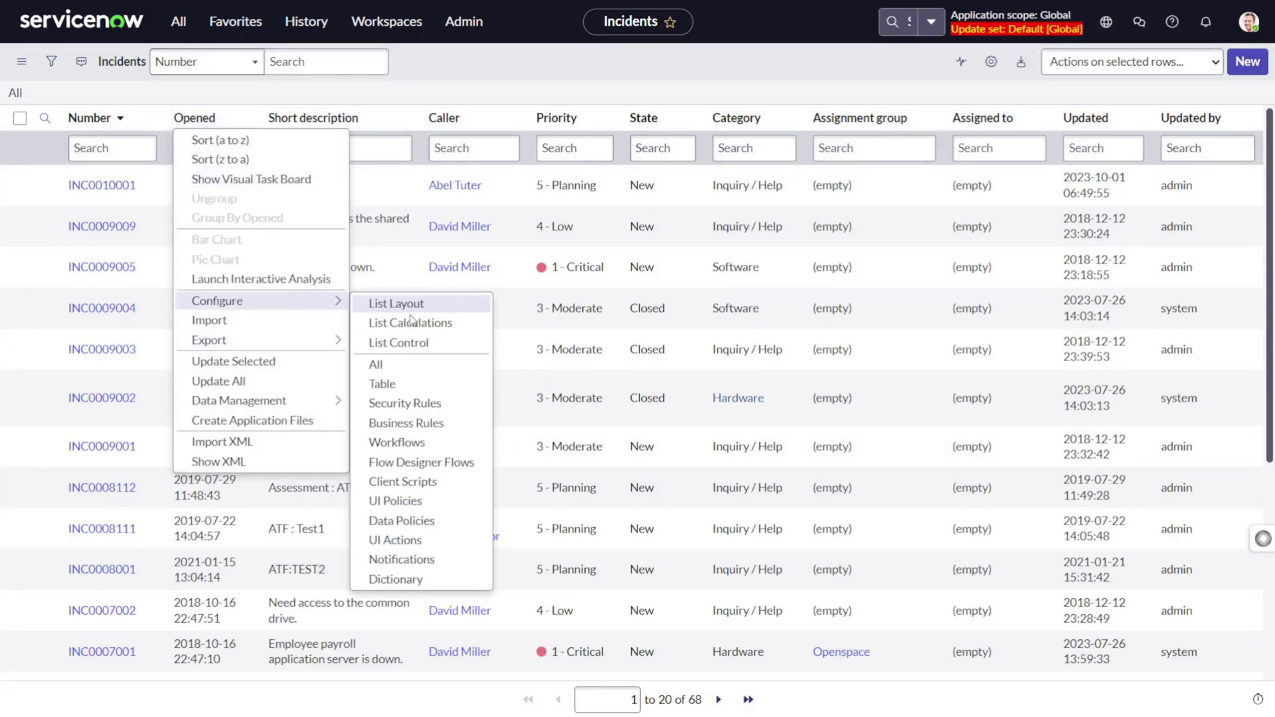
click(420, 343)
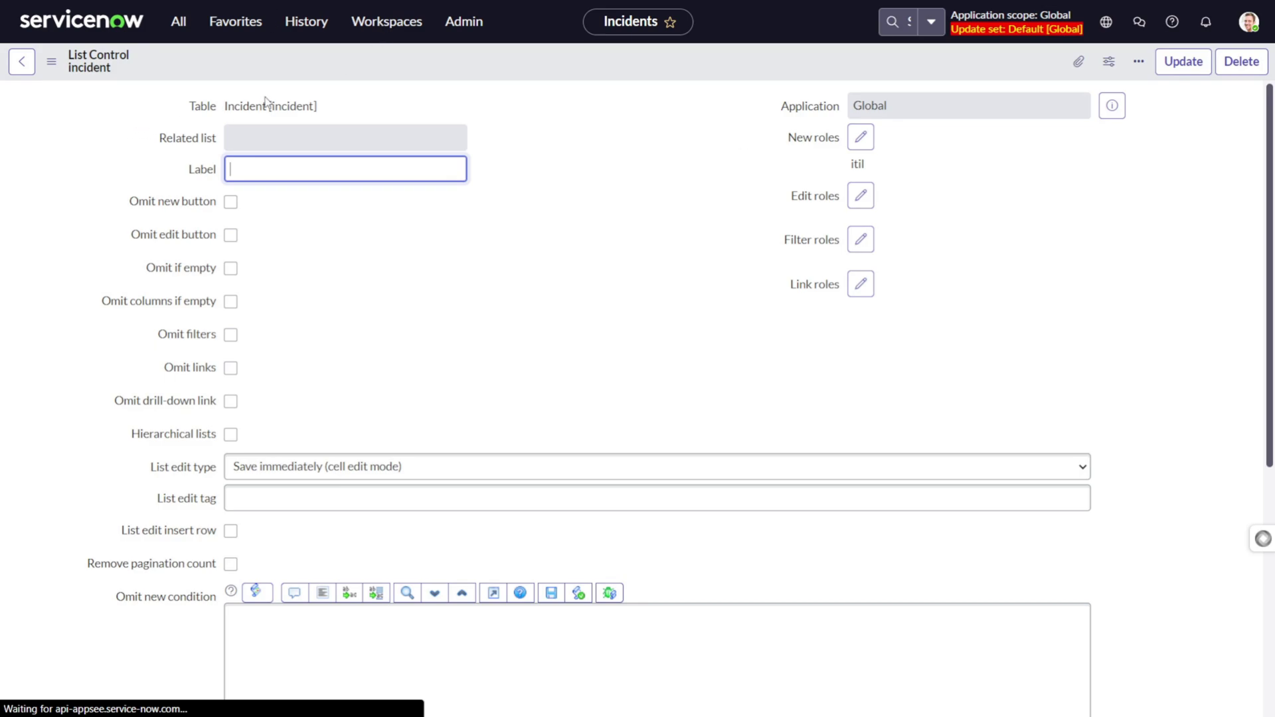
drag(228, 106, 429, 118)
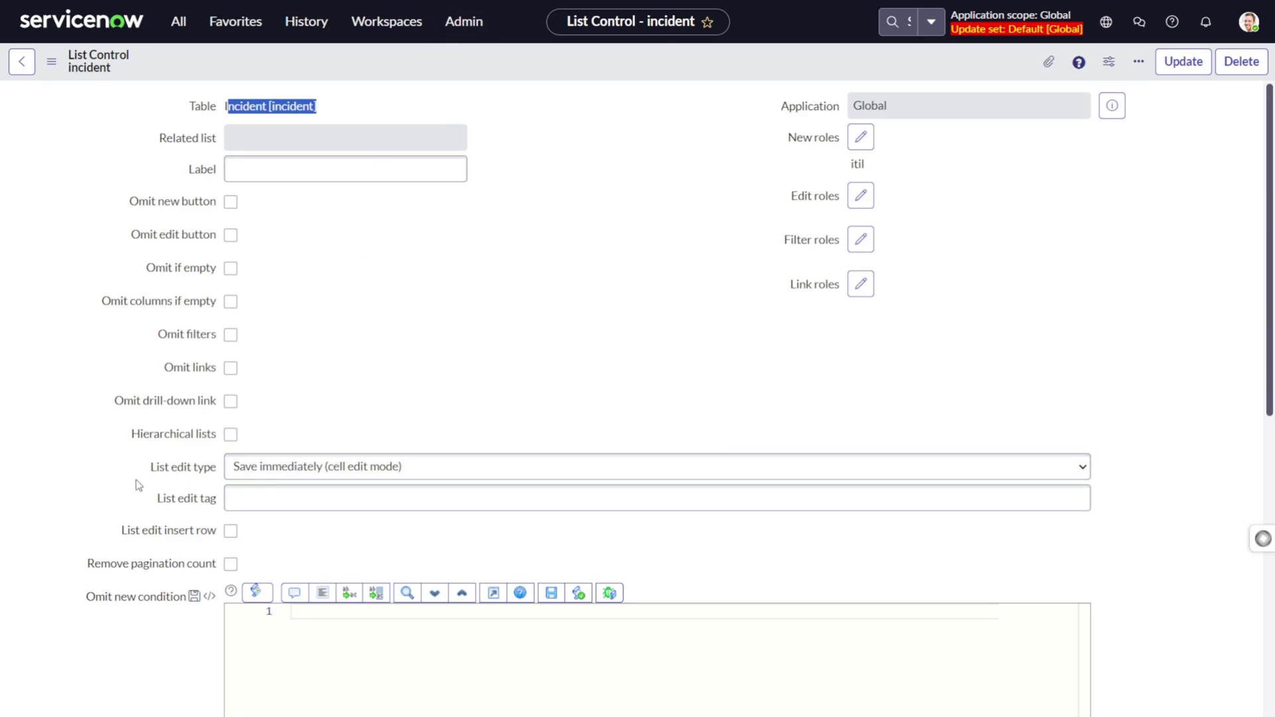
Step: Set the incident table's List edit type to Disable list editing and save the List Control record
click(325, 474)
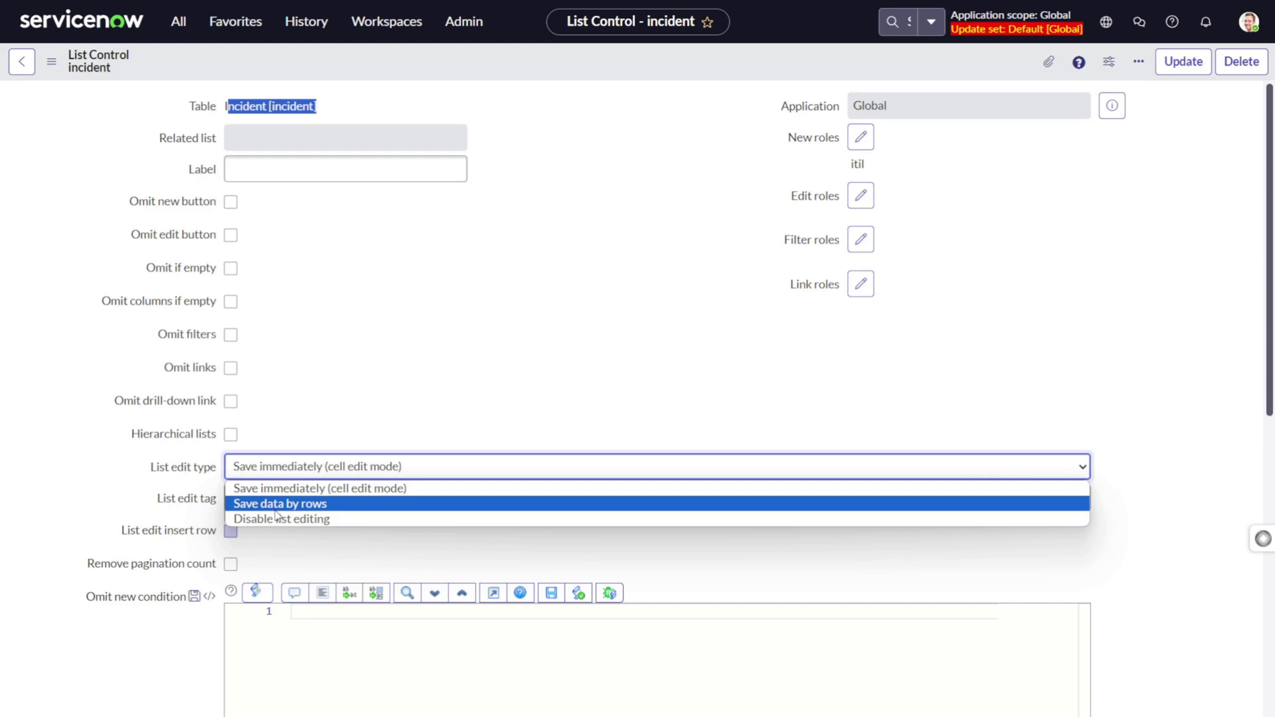
click(338, 520)
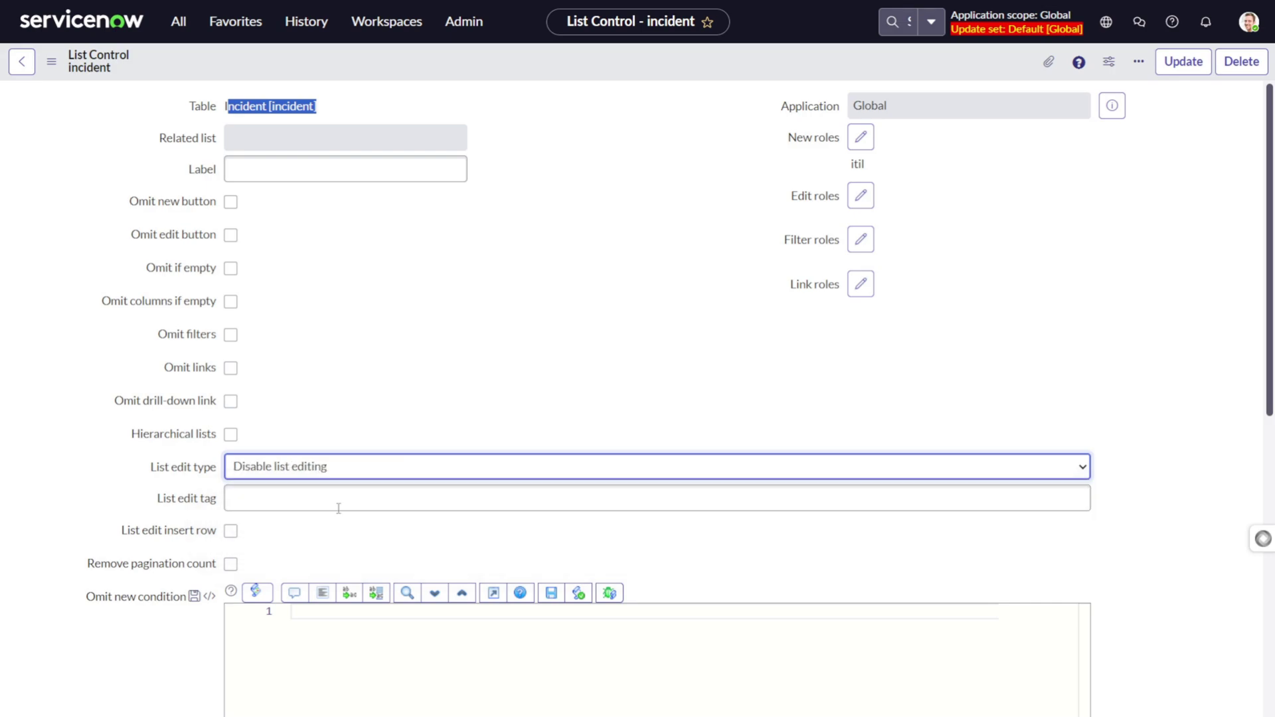
right_click(461, 60)
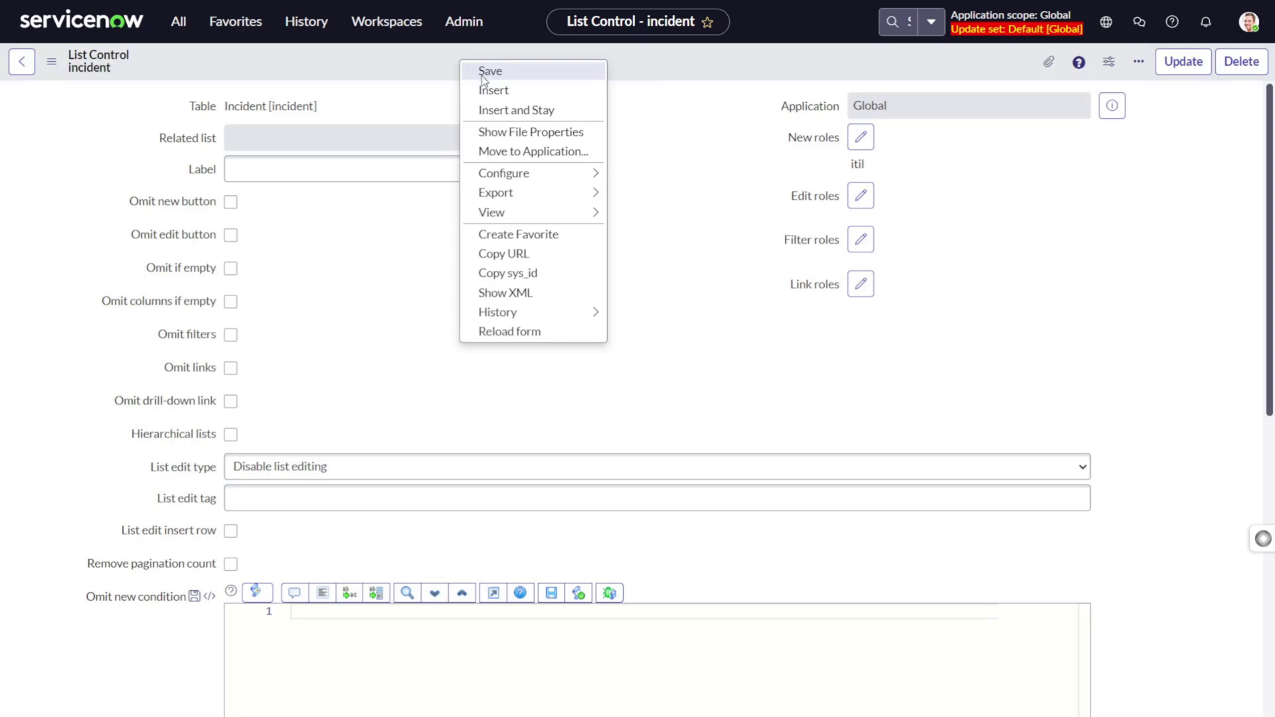
click(515, 74)
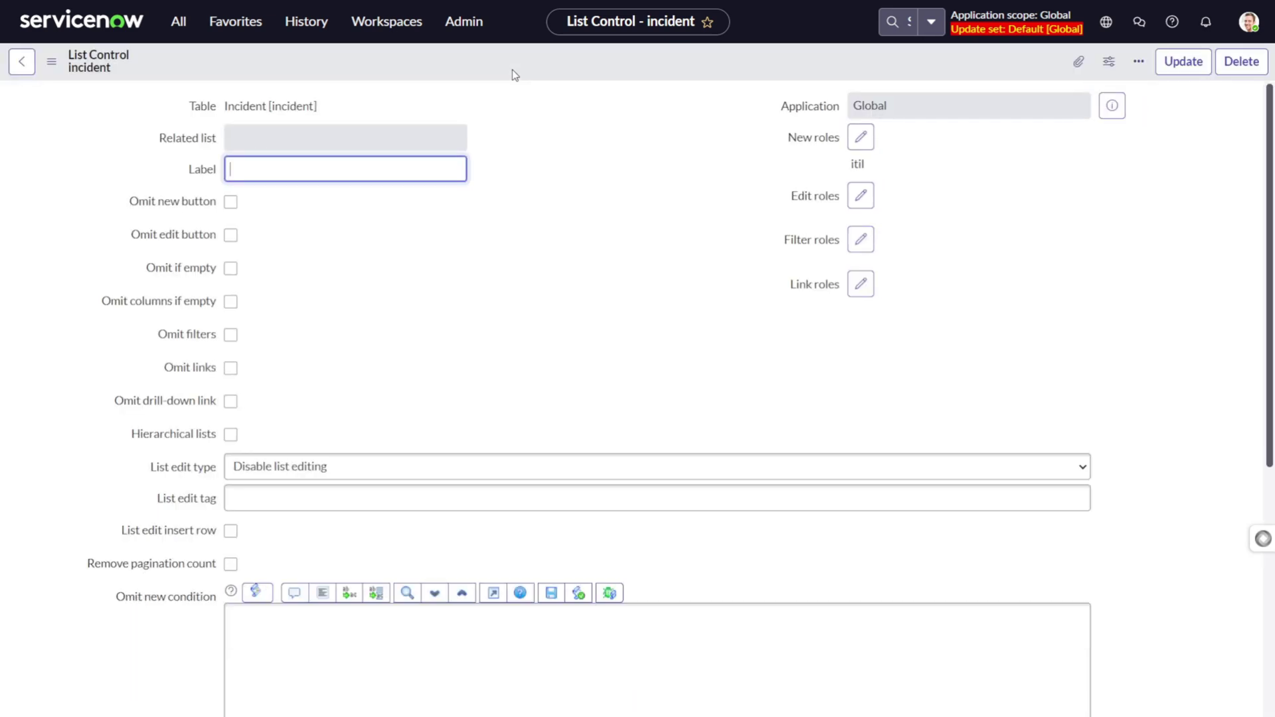
Step: Open the incident list by entering incident.list in the navigator filter and try to edit the first incident's short description inline
click(188, 40)
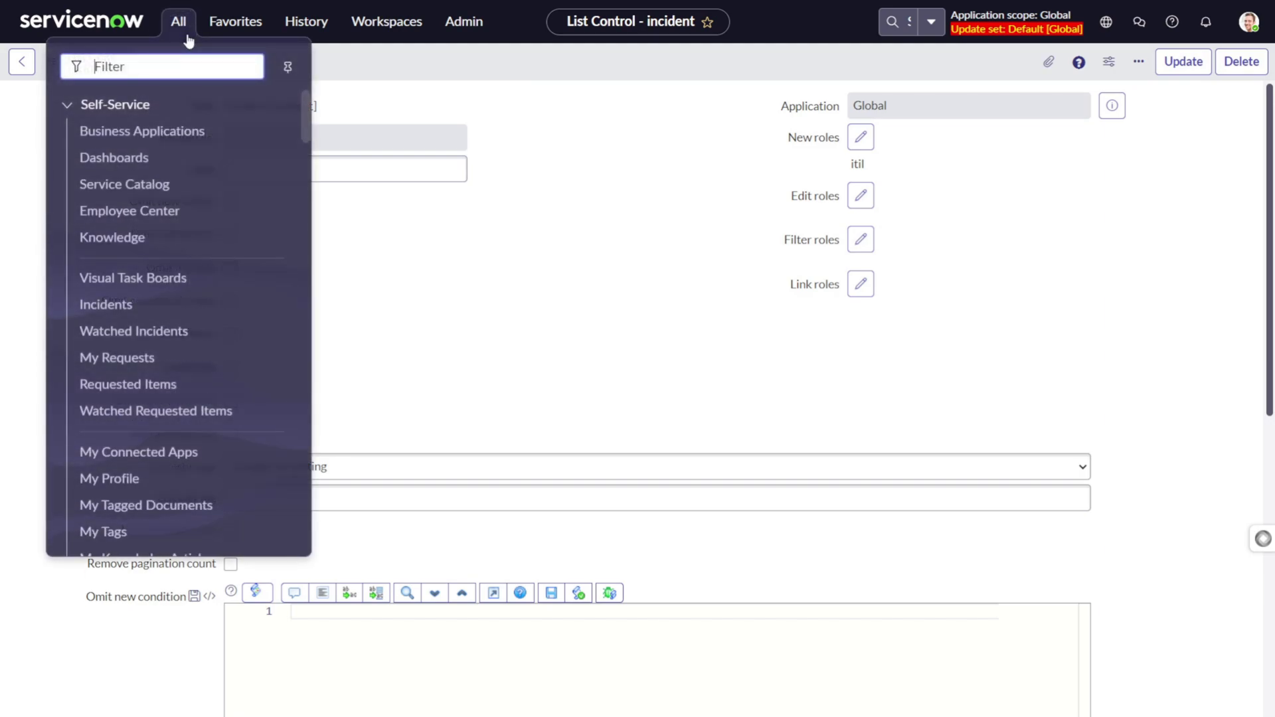
text(incid)
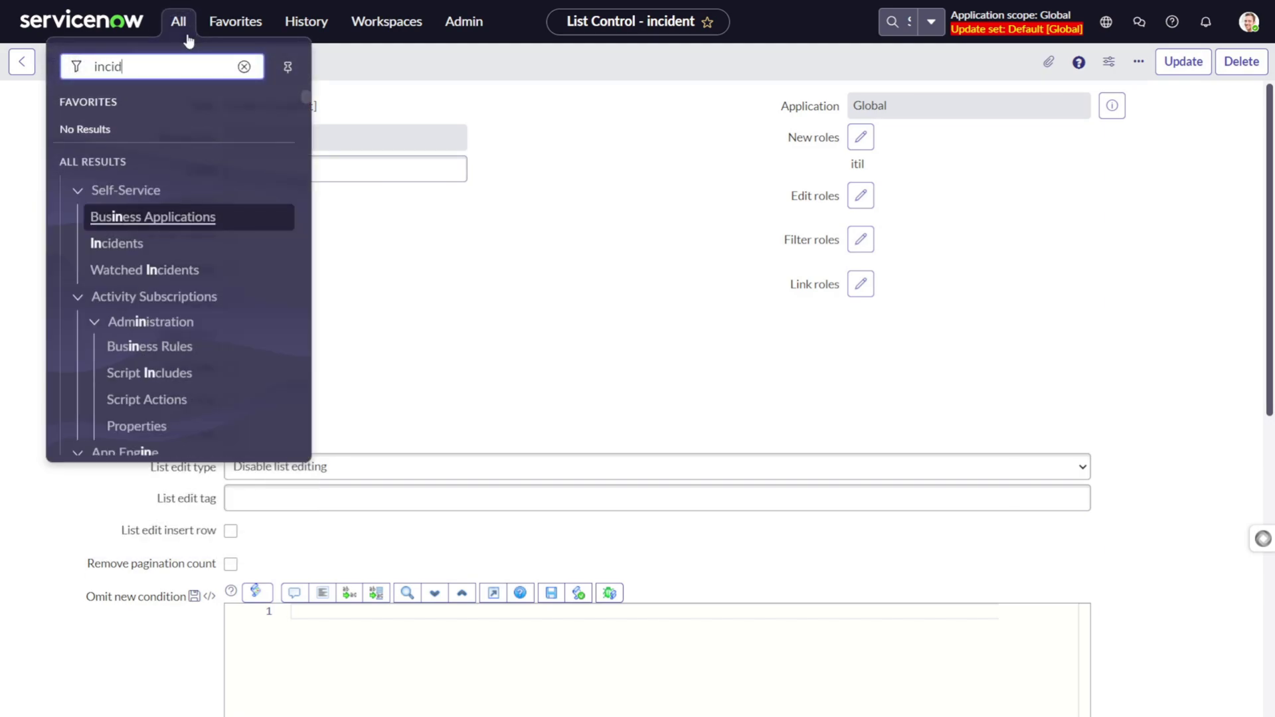
text(ent.list)
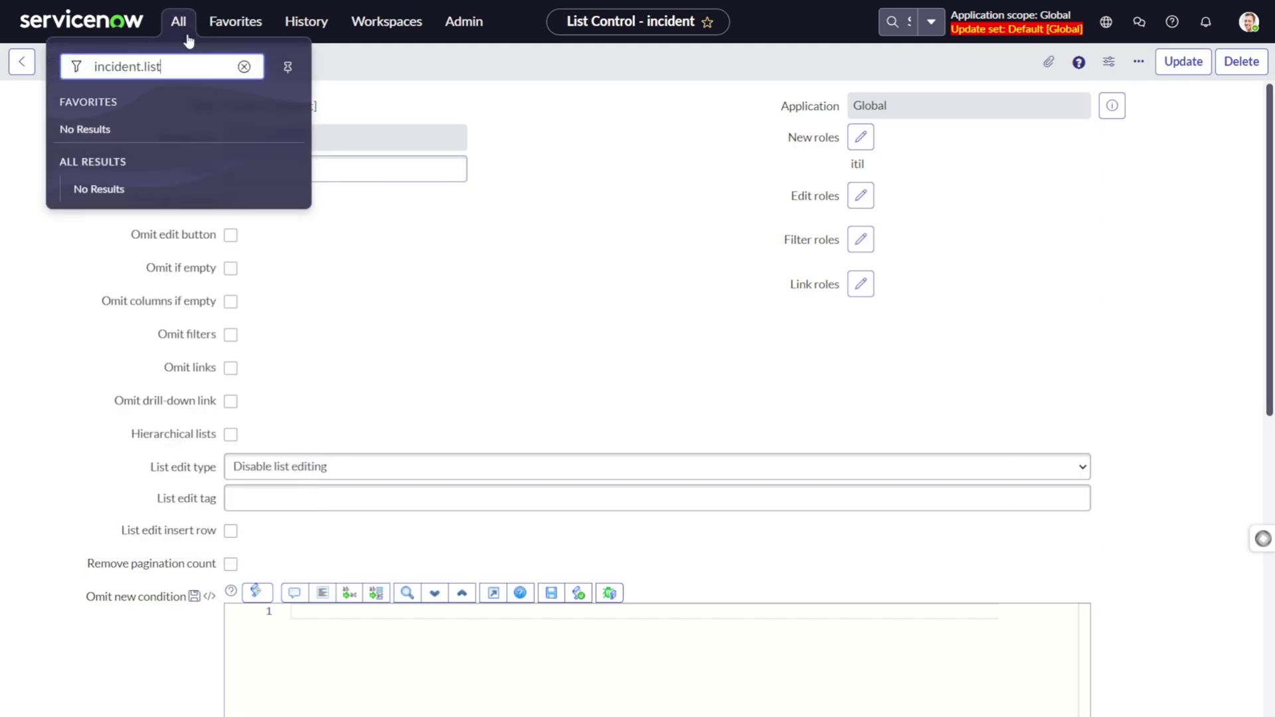
key(Return)
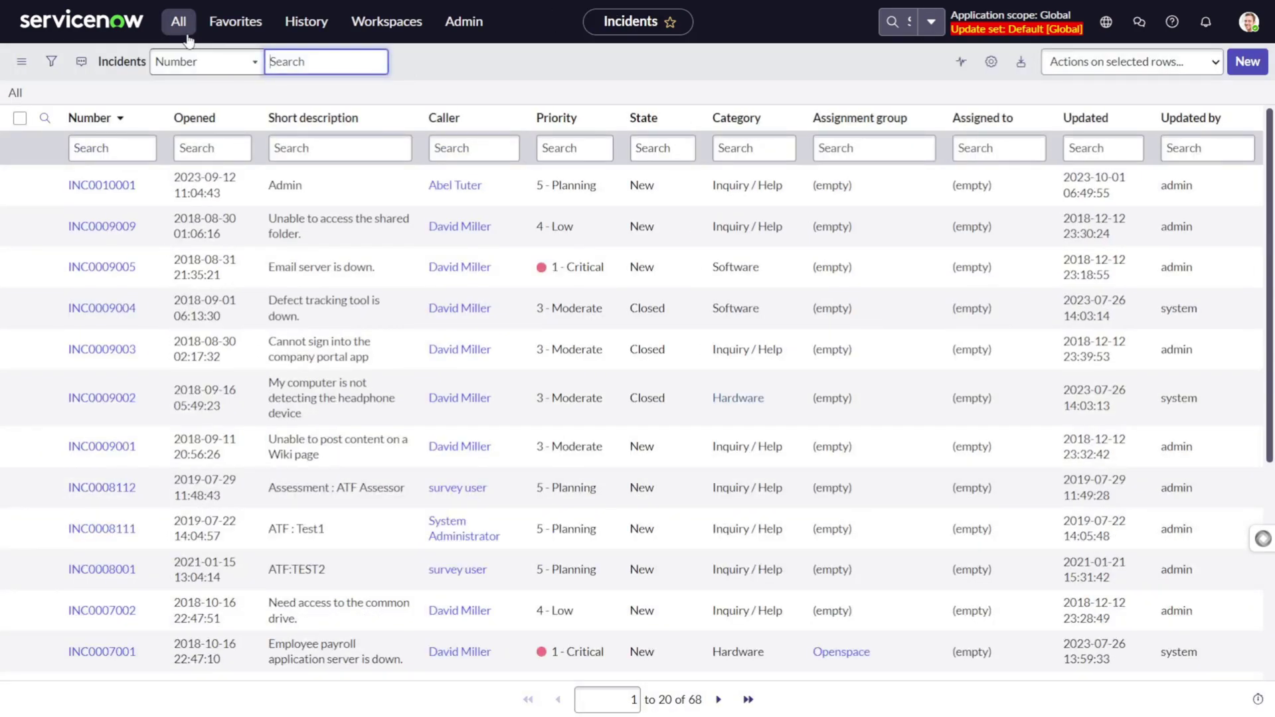
click(324, 194)
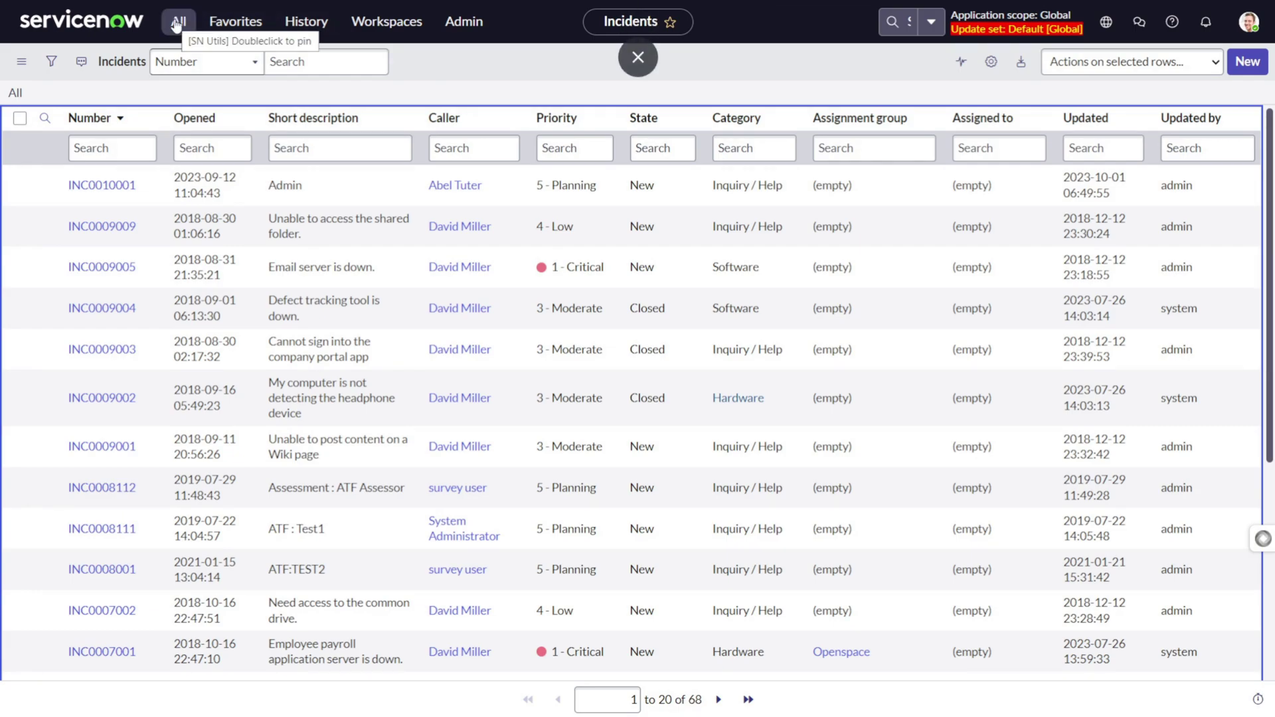
Step: Reopen the incident List Control from the history, set List edit type to Save immediately (cell edit mode) and save the record
click(307, 21)
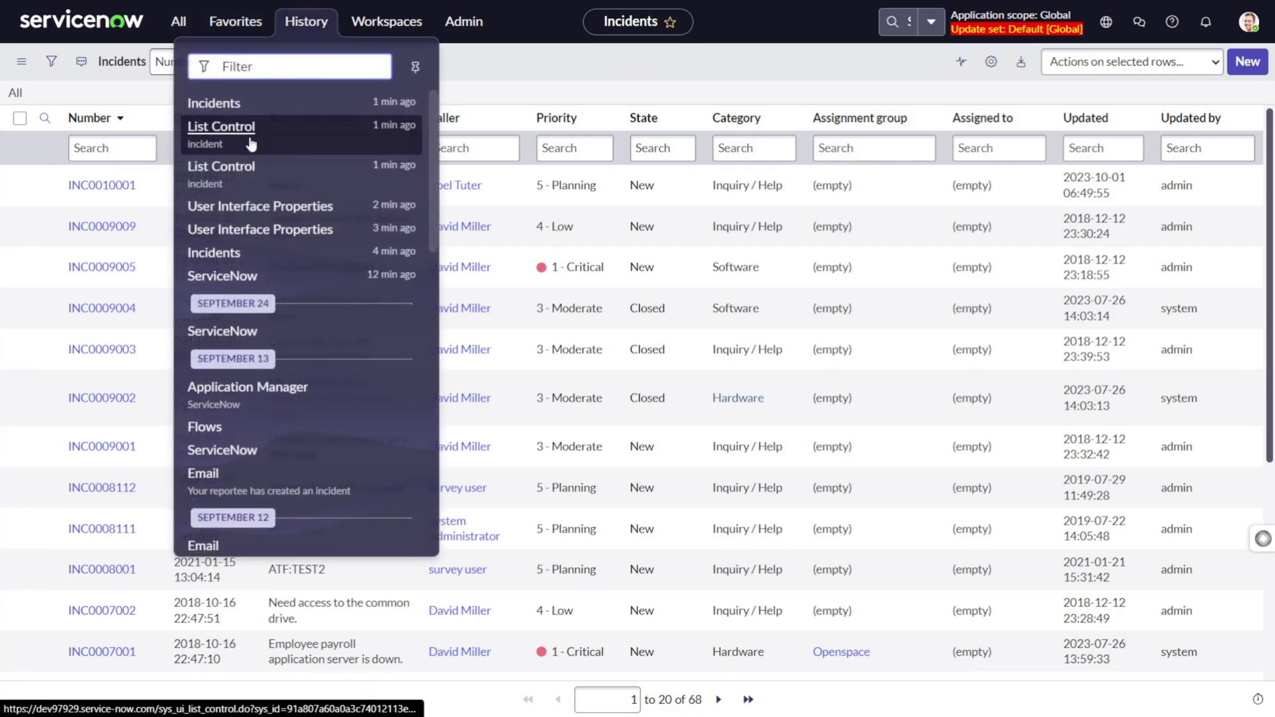
click(338, 146)
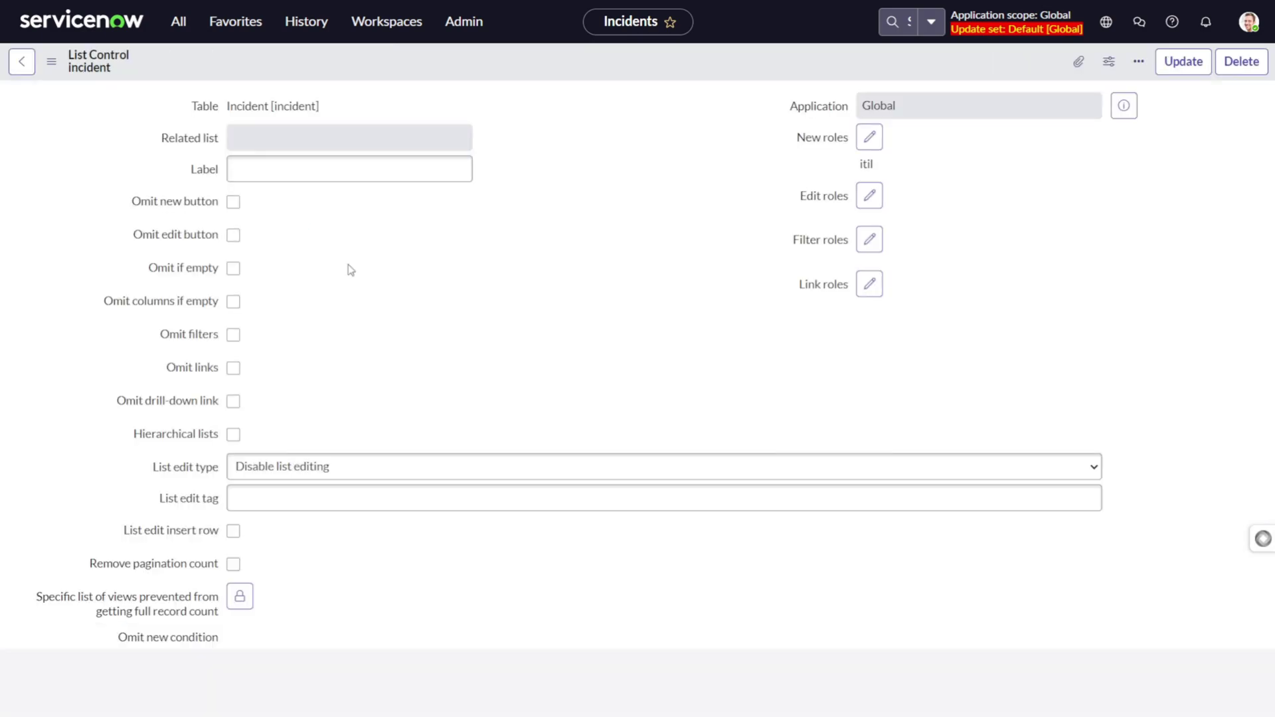
scroll(260, 399, down, 1)
click(279, 382)
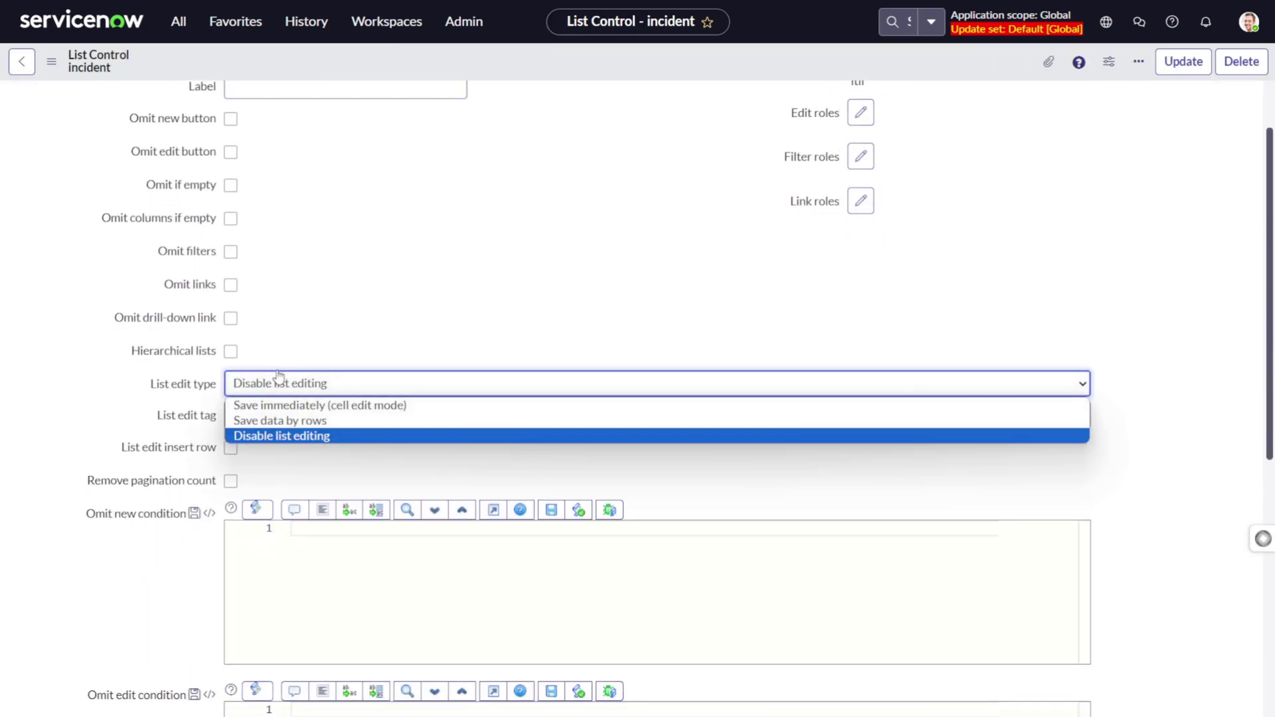
click(282, 406)
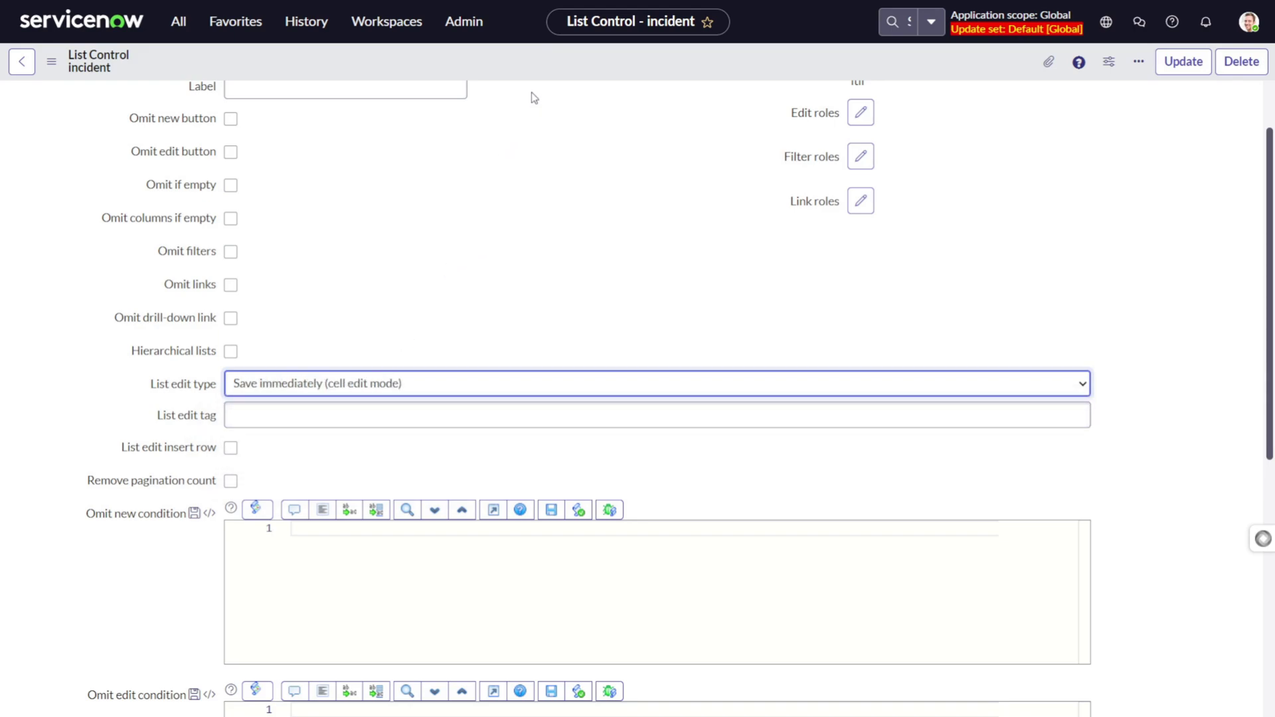
right_click(545, 70)
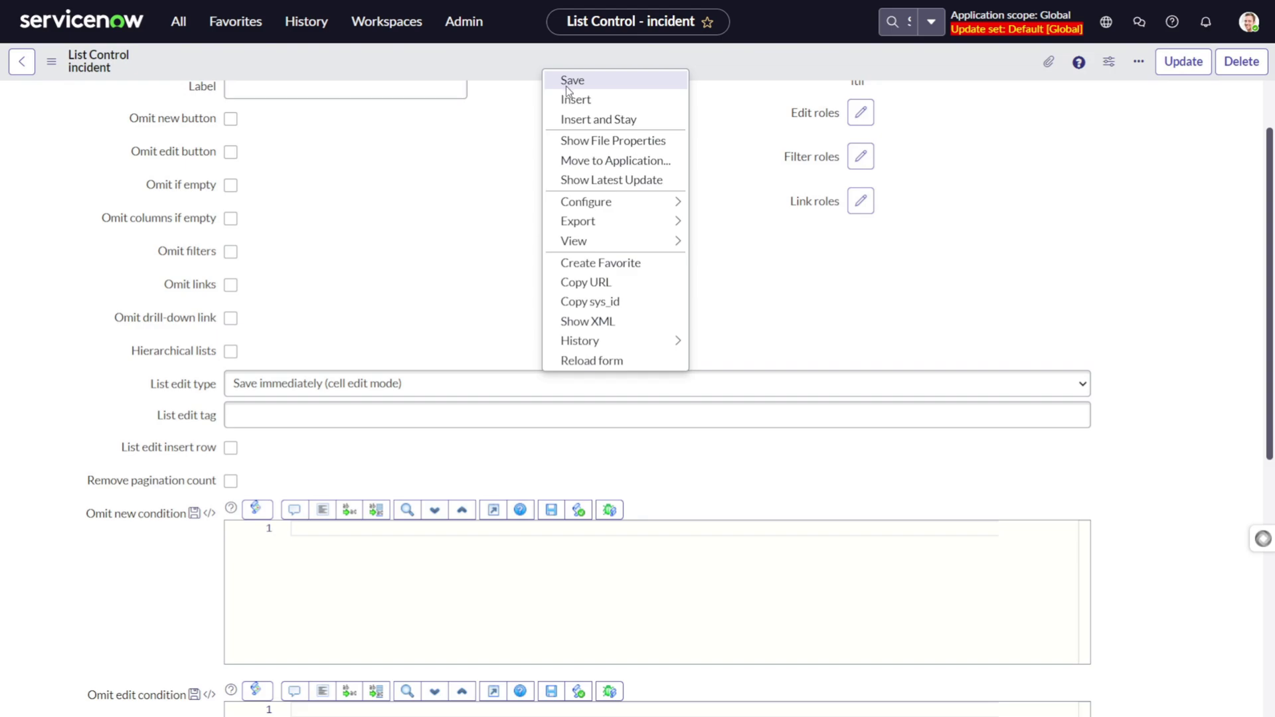
click(567, 82)
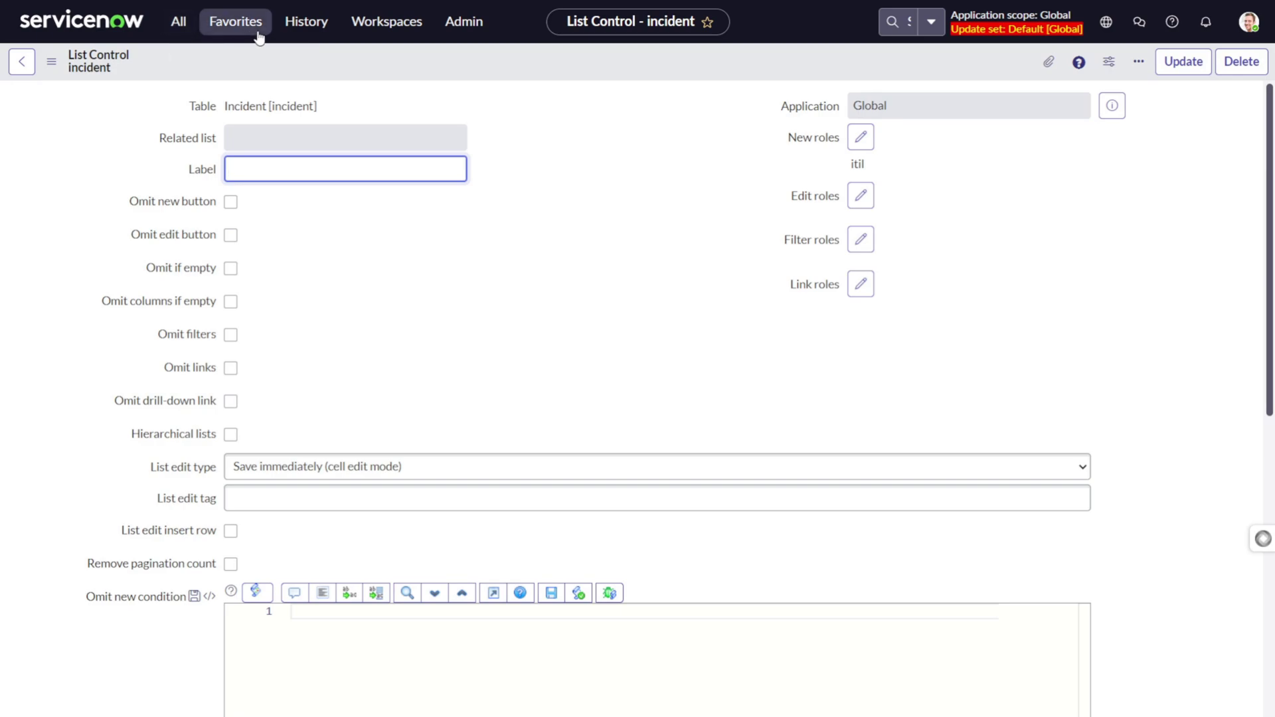
Step: Return to the incident list through the navigation history
click(306, 21)
click(201, 169)
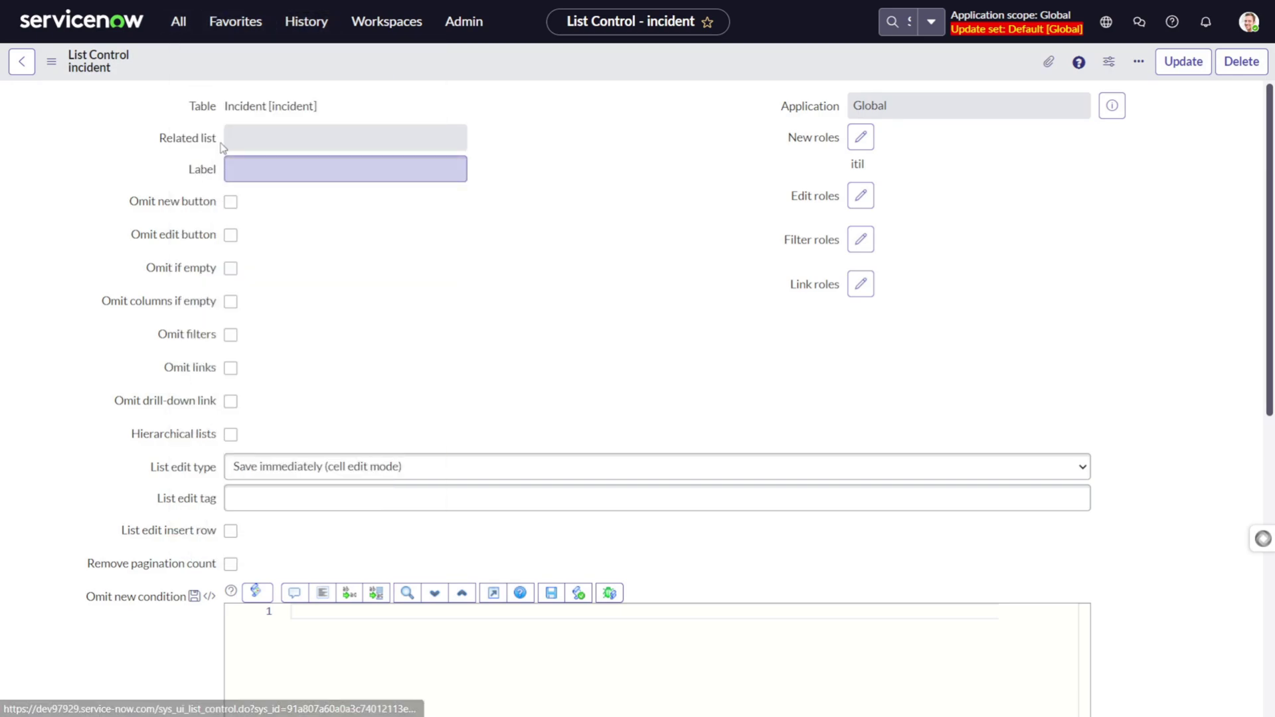
click(305, 20)
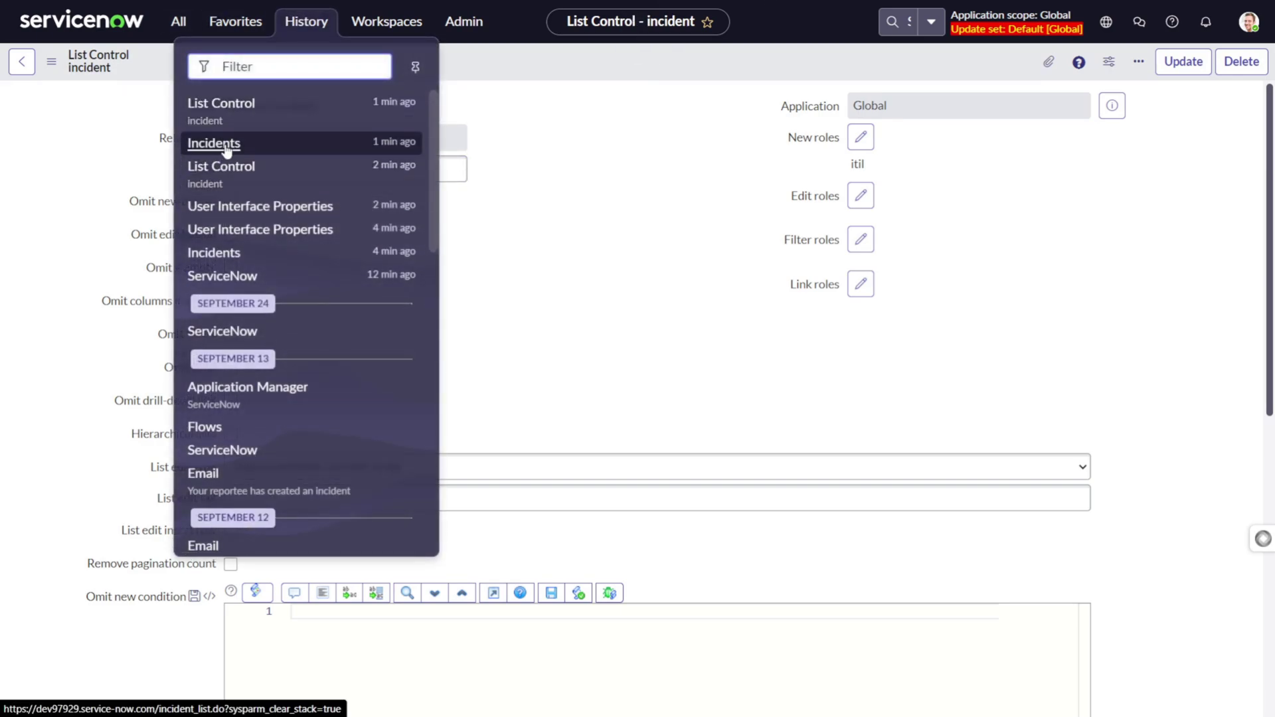
click(231, 143)
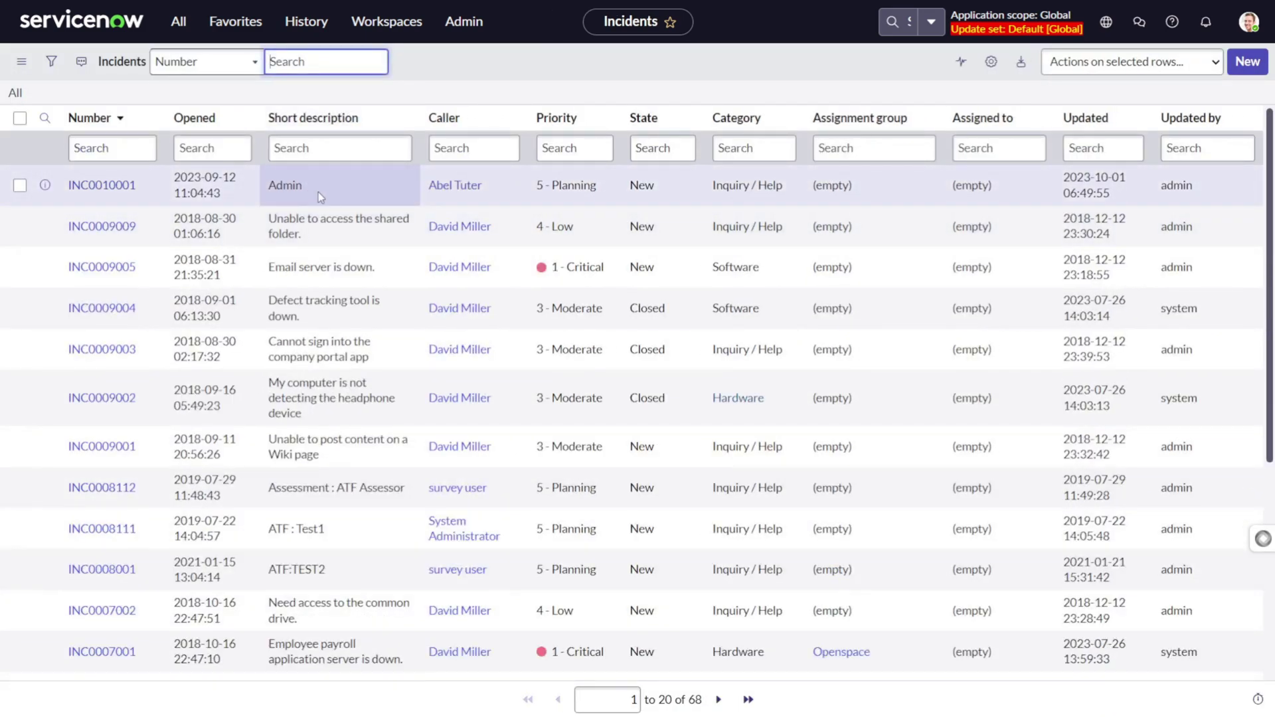
Step: Open the first incident's short description for inline editing, inspect the cell editor enlarged, and cancel the edit
click(342, 190)
double_click(341, 190)
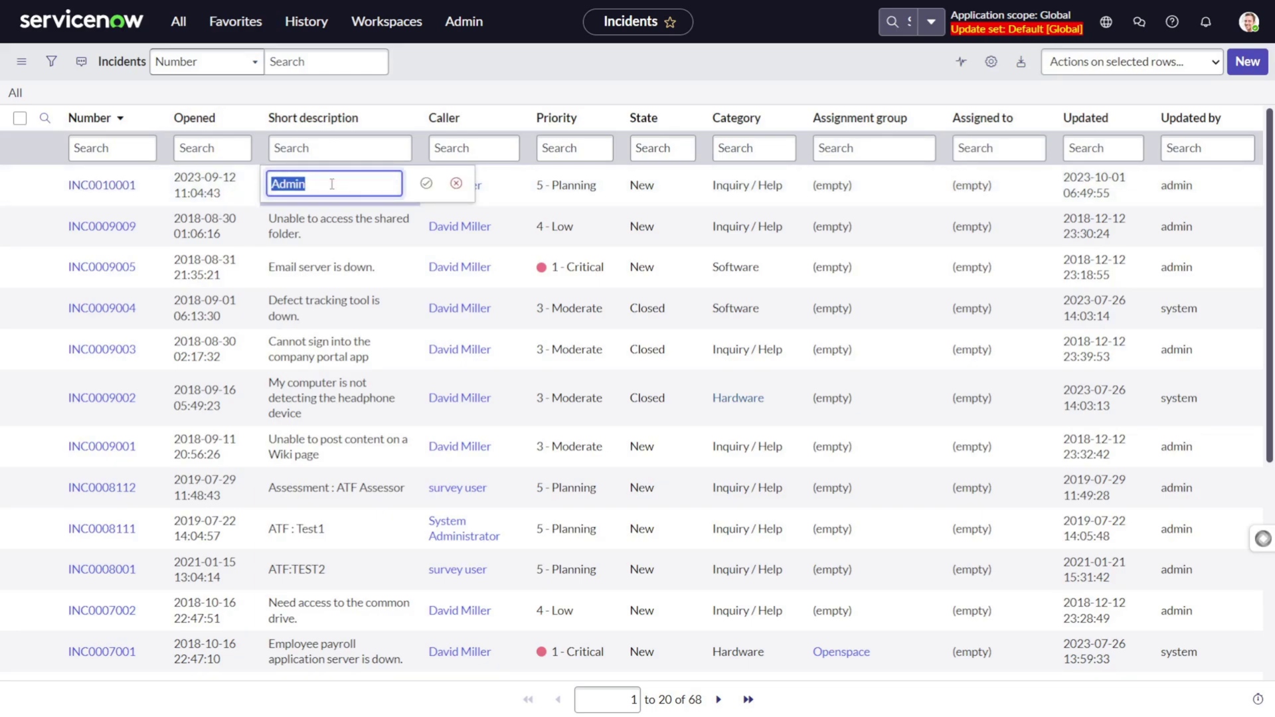
key(ctrl+plus)
key(ctrl+plus)
key(ctrl+plus)
key(ctrl+plus)
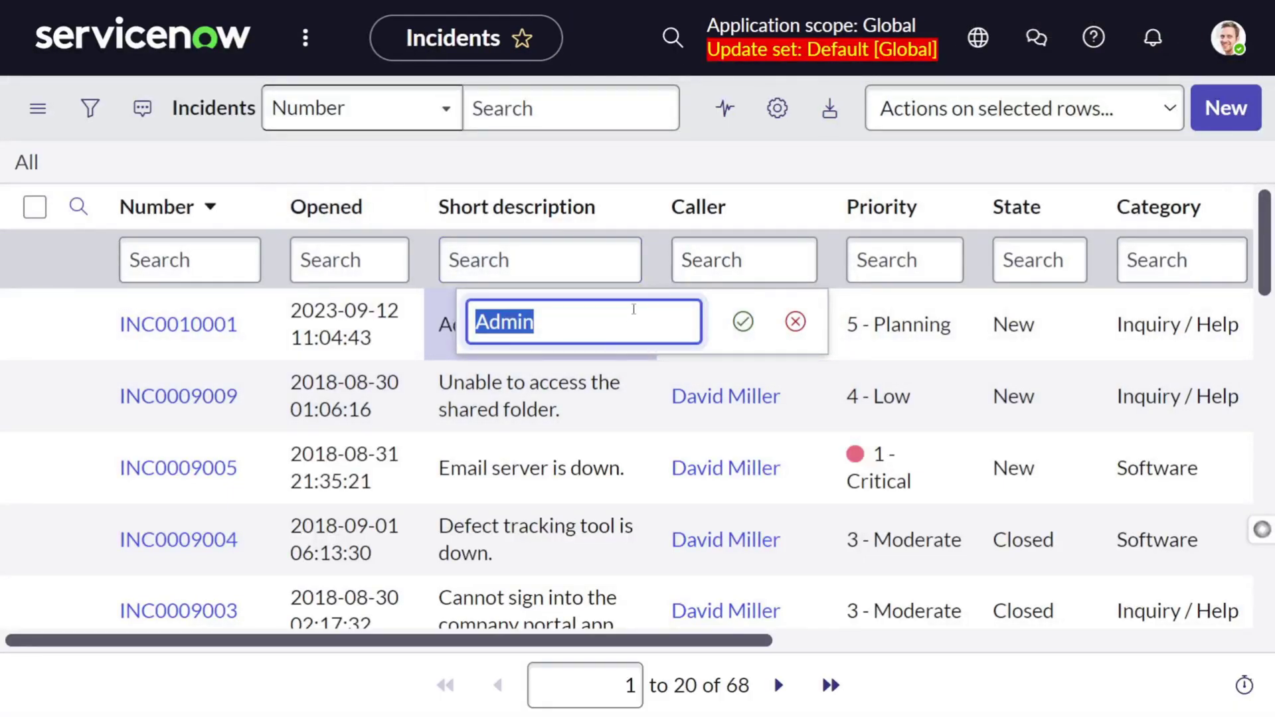
key(ctrl+minus)
key(ctrl+minus)
key(ctrl+minus)
key(ctrl+minus)
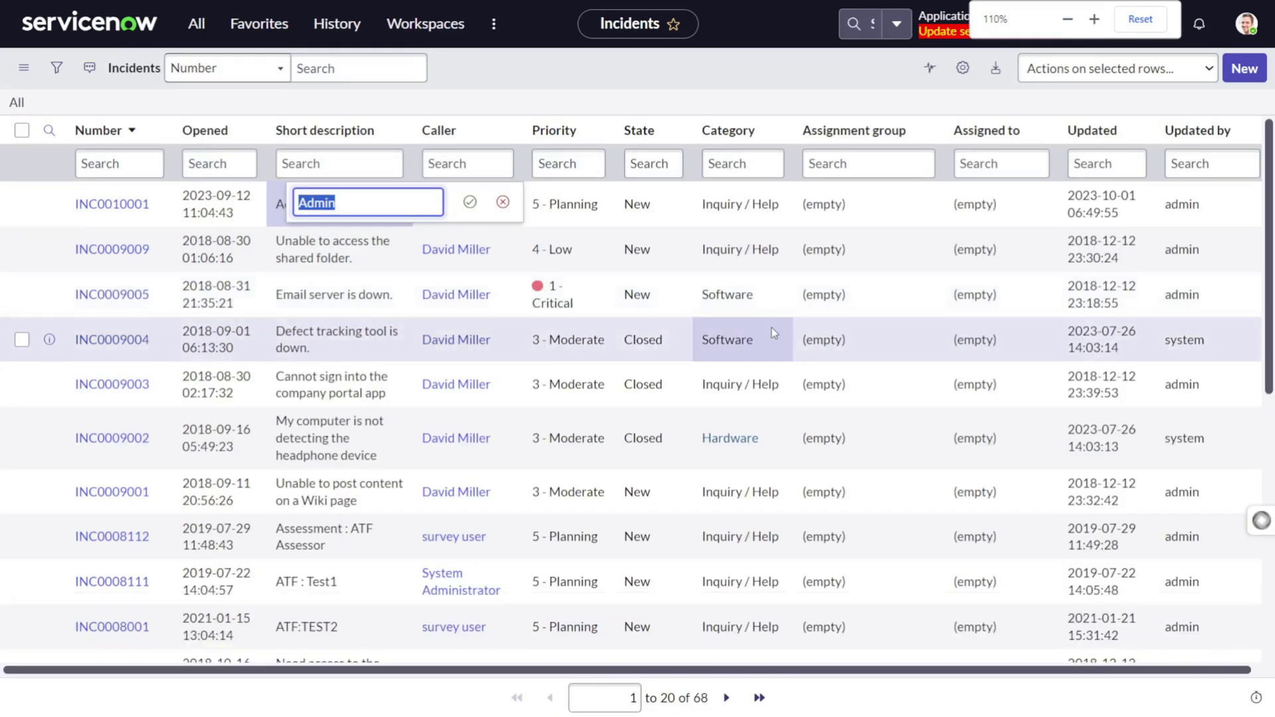
click(464, 180)
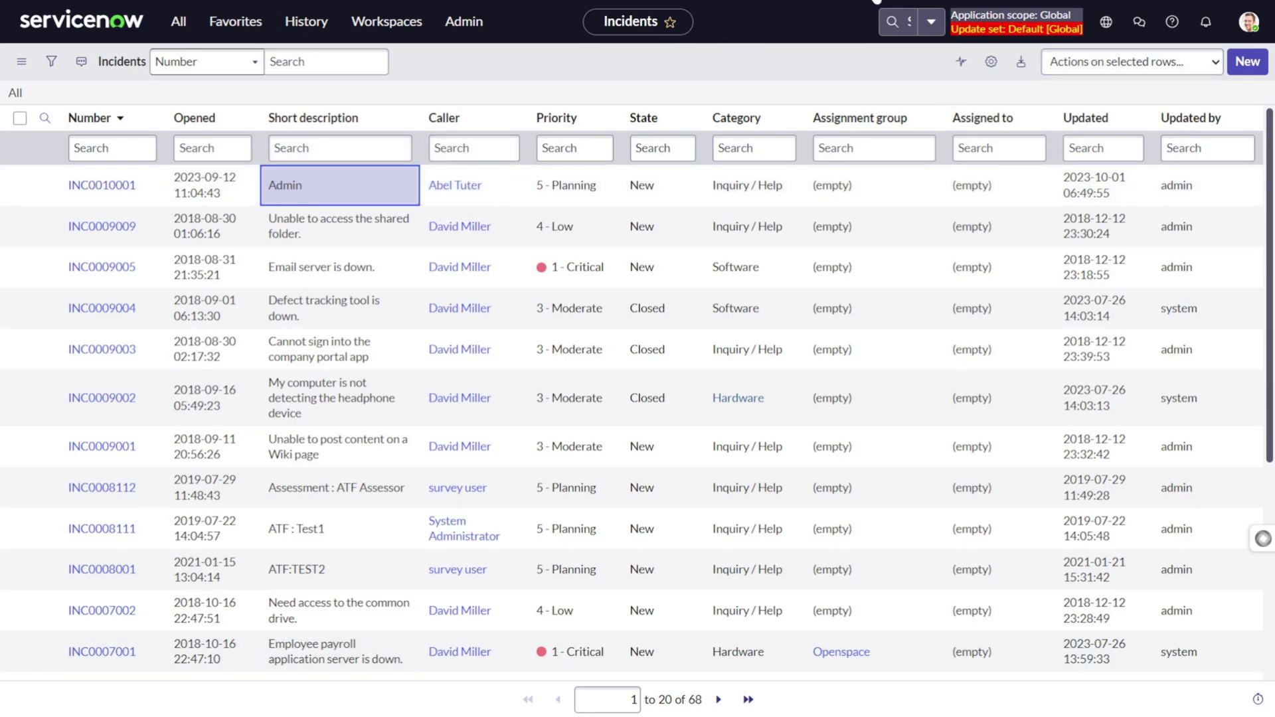
Step: Elevate the current session to the security_admin role
click(516, 118)
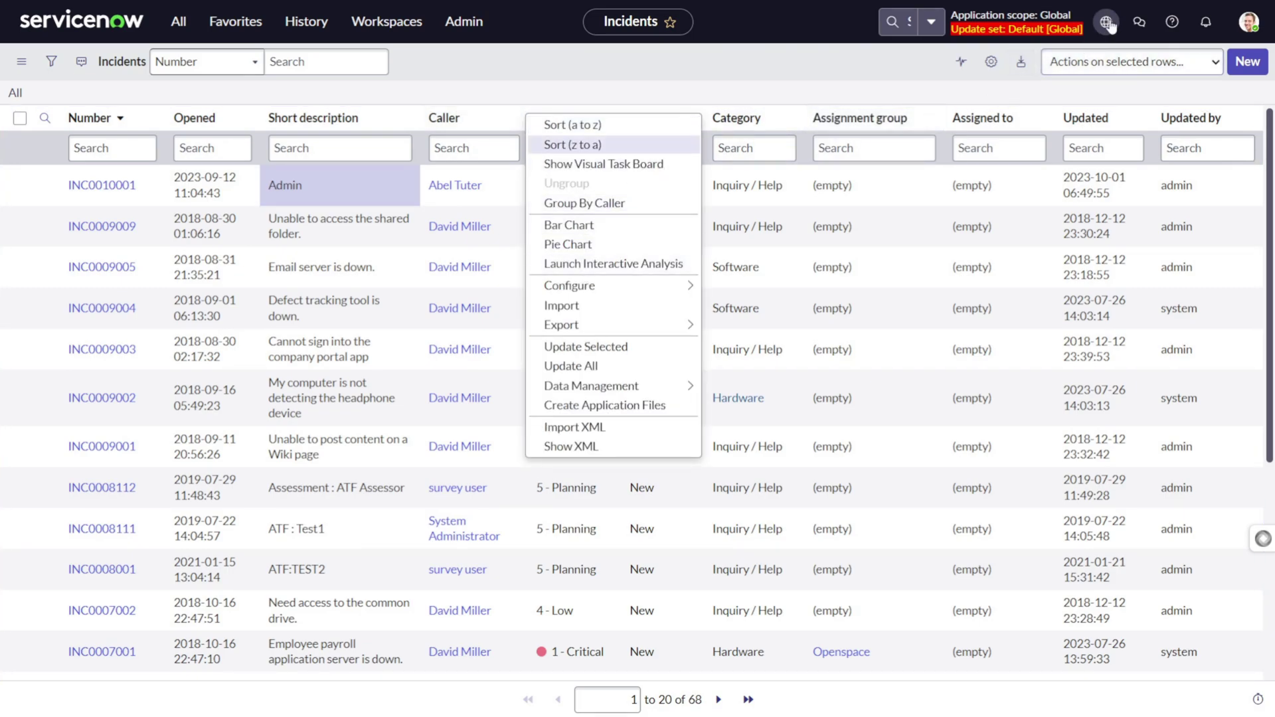
click(1248, 21)
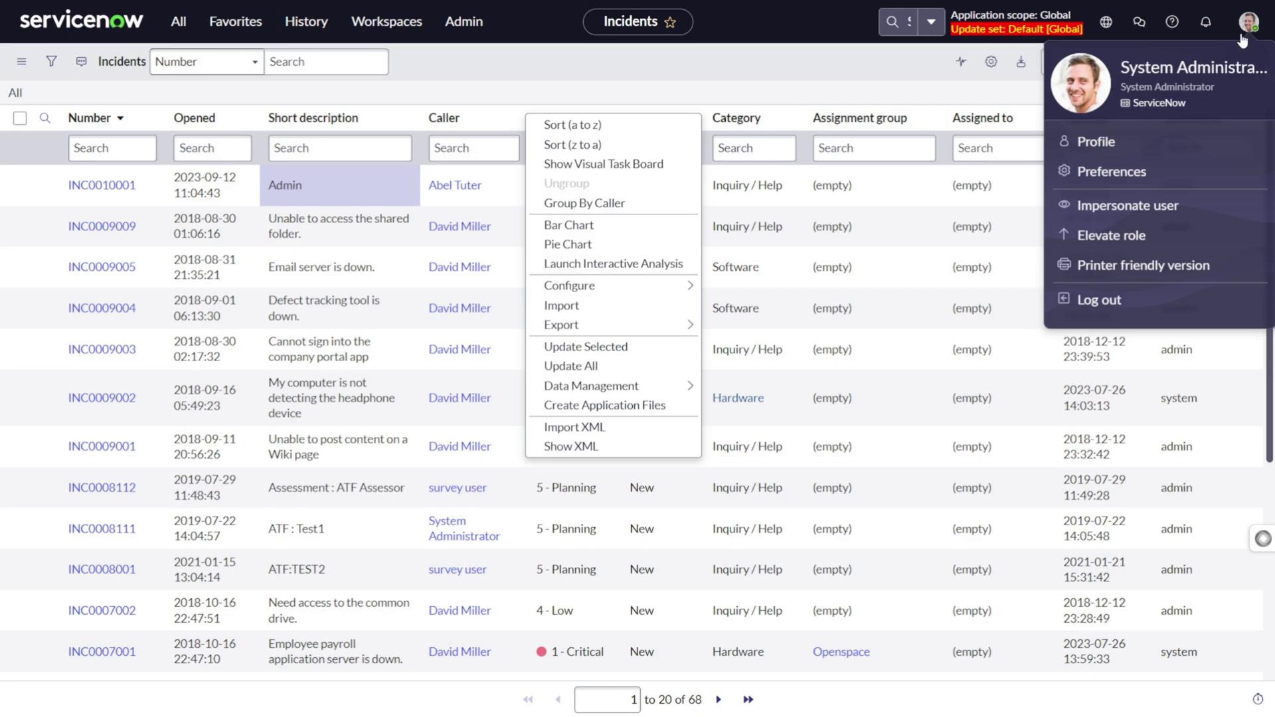
click(1119, 233)
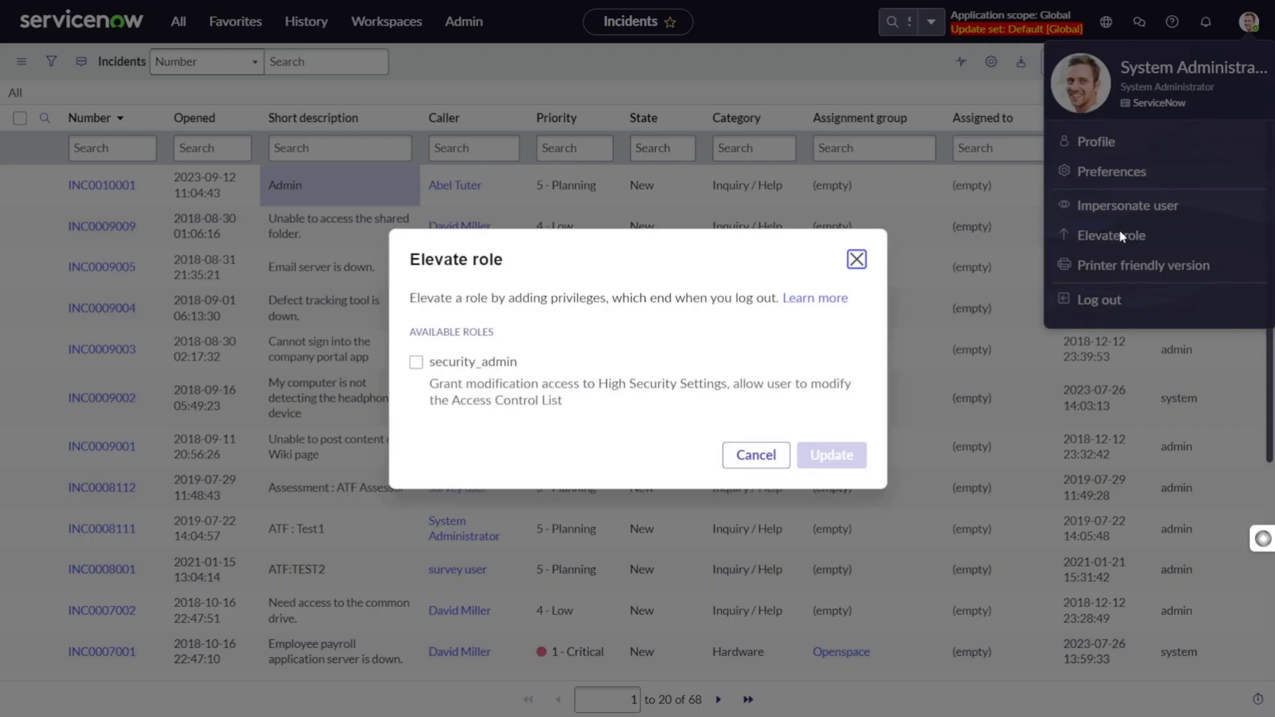
click(510, 364)
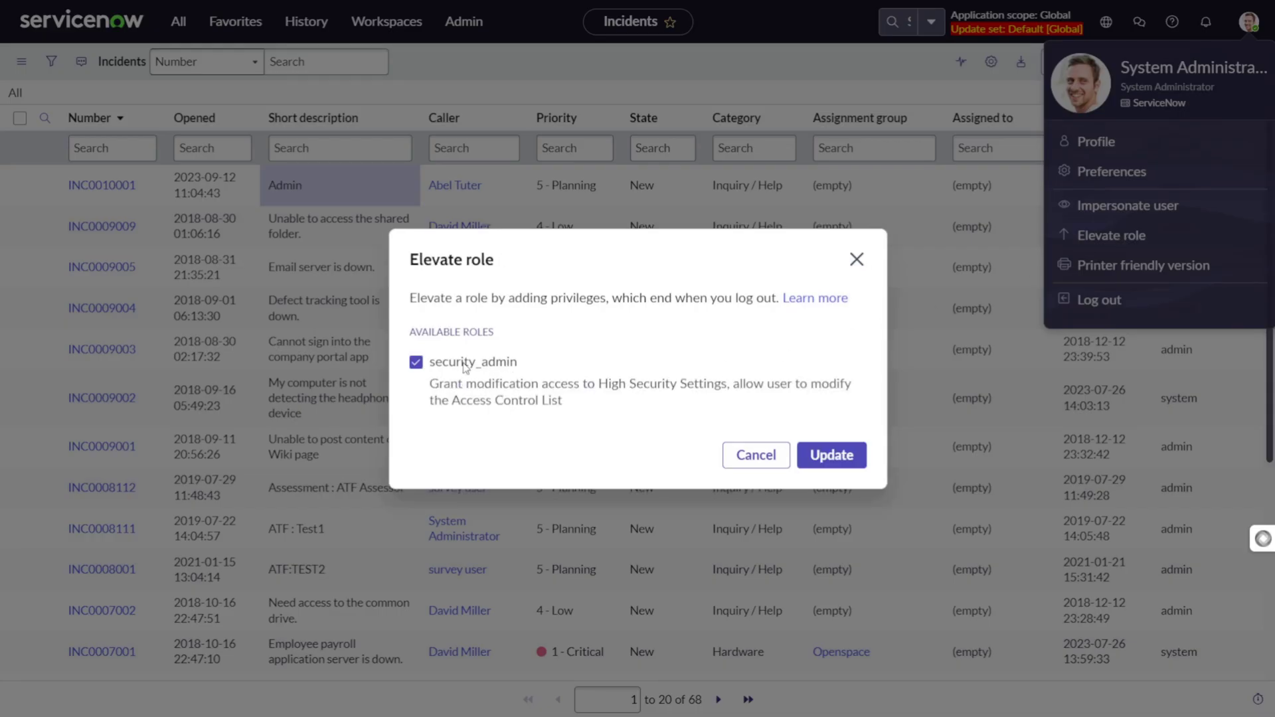
click(826, 458)
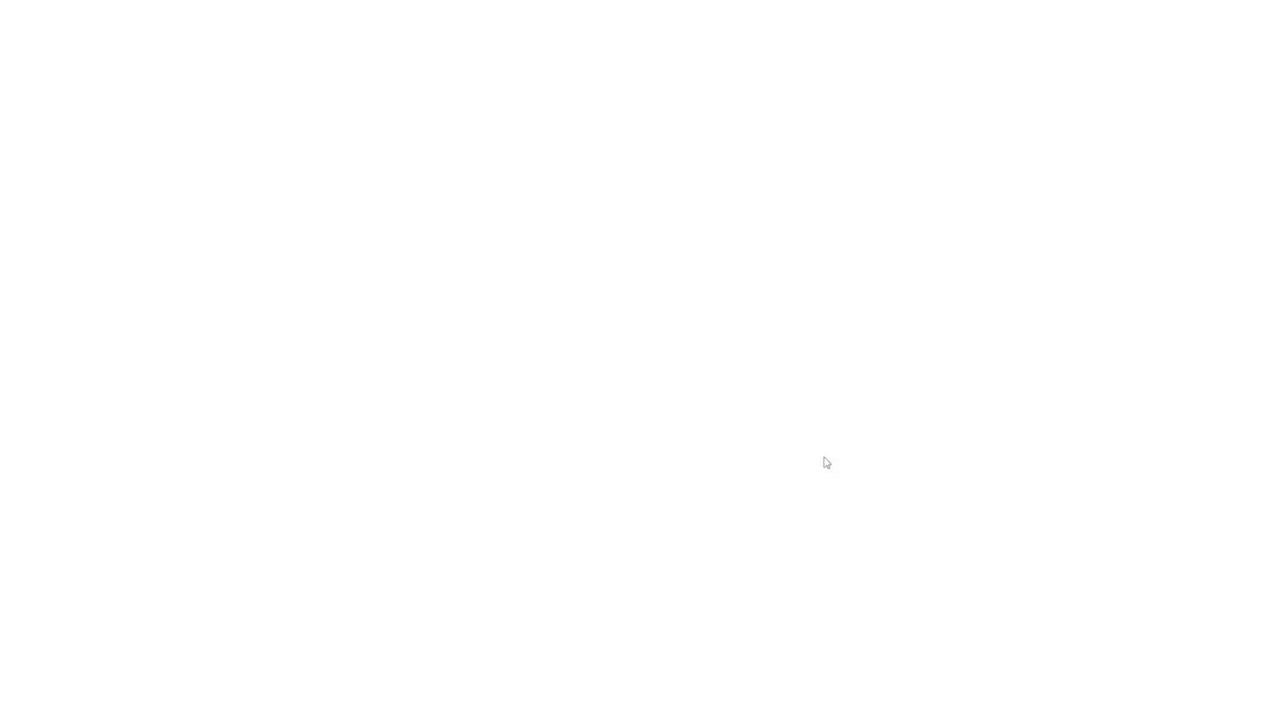
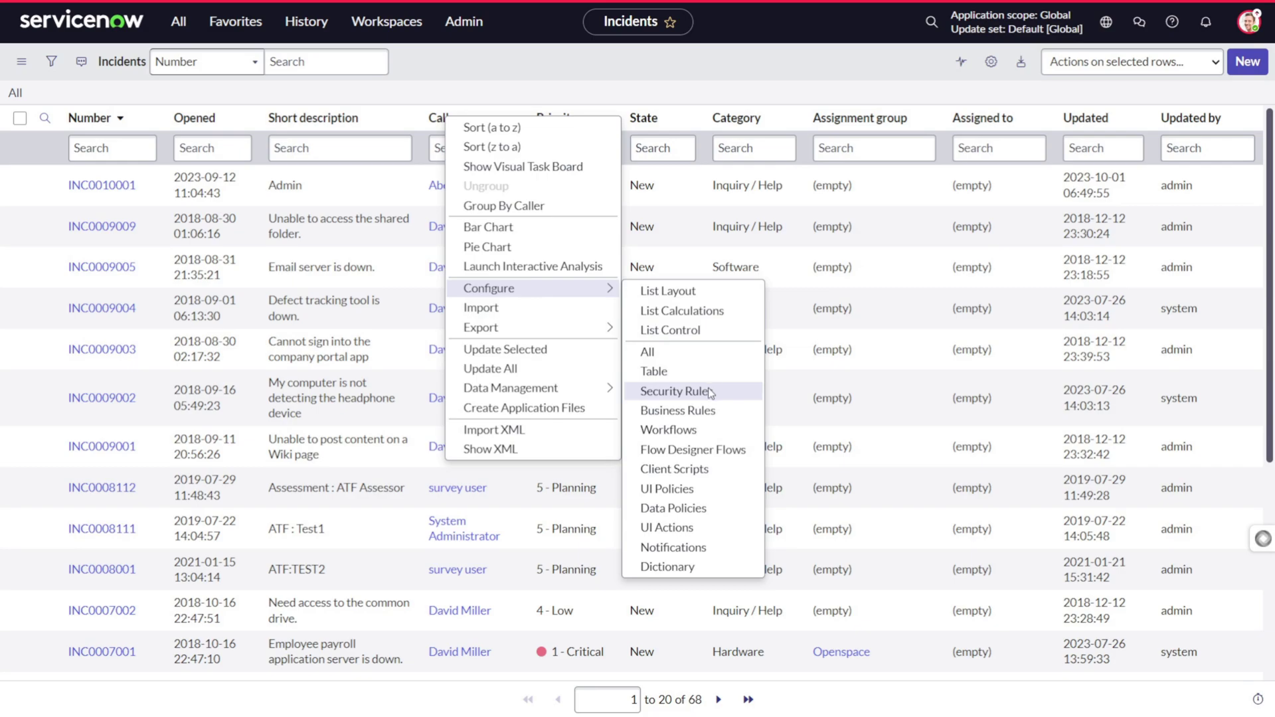
Step: Create a new access control from the incident table's security rules, with the operation set to list_edit
click(710, 393)
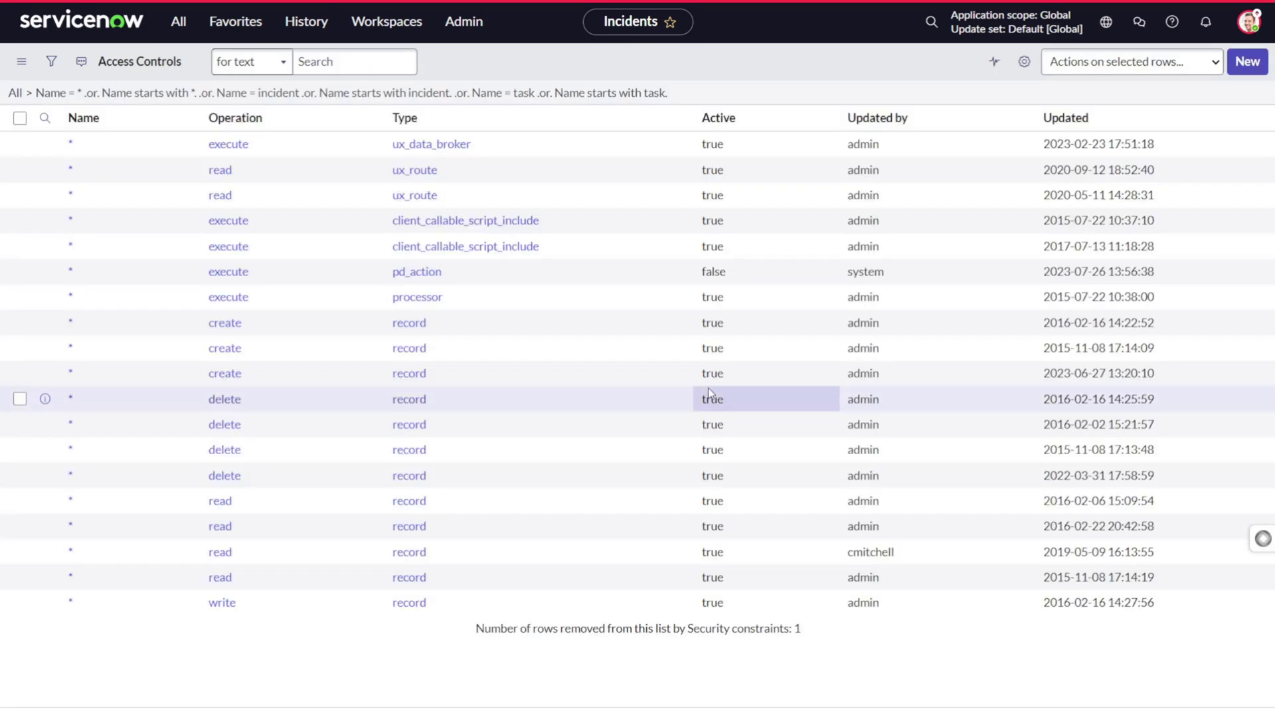
click(1240, 67)
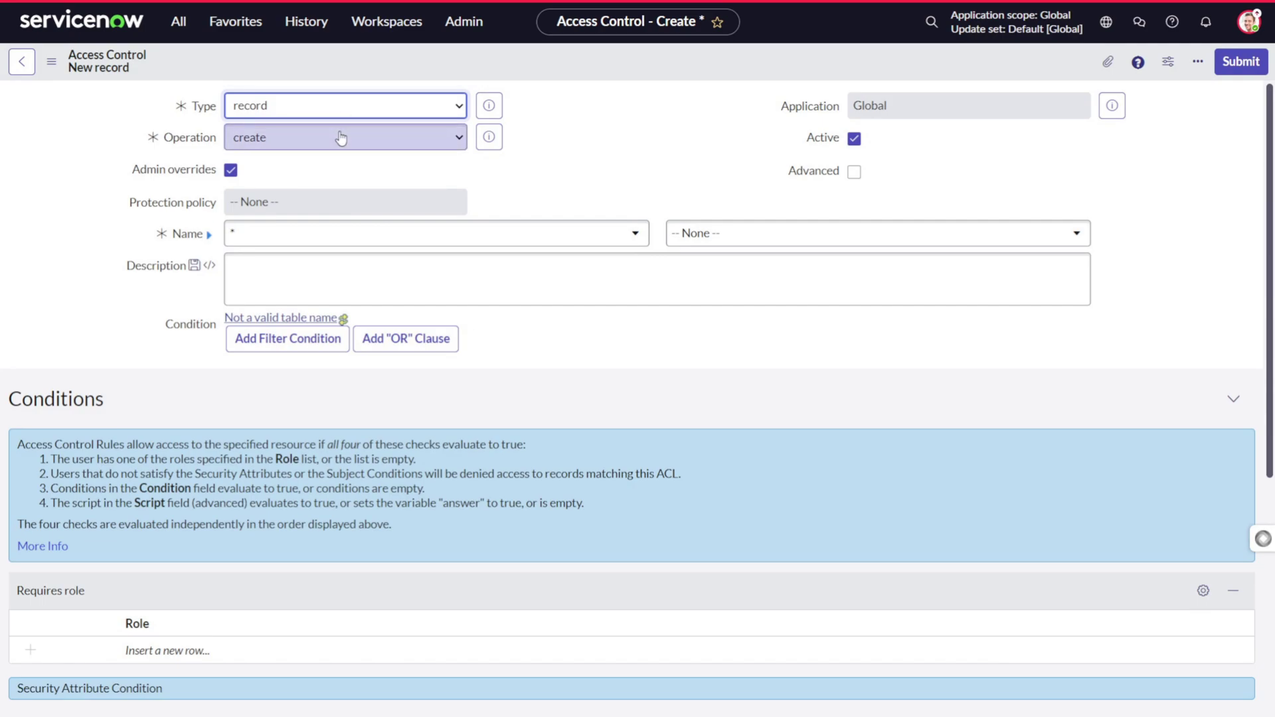
click(341, 137)
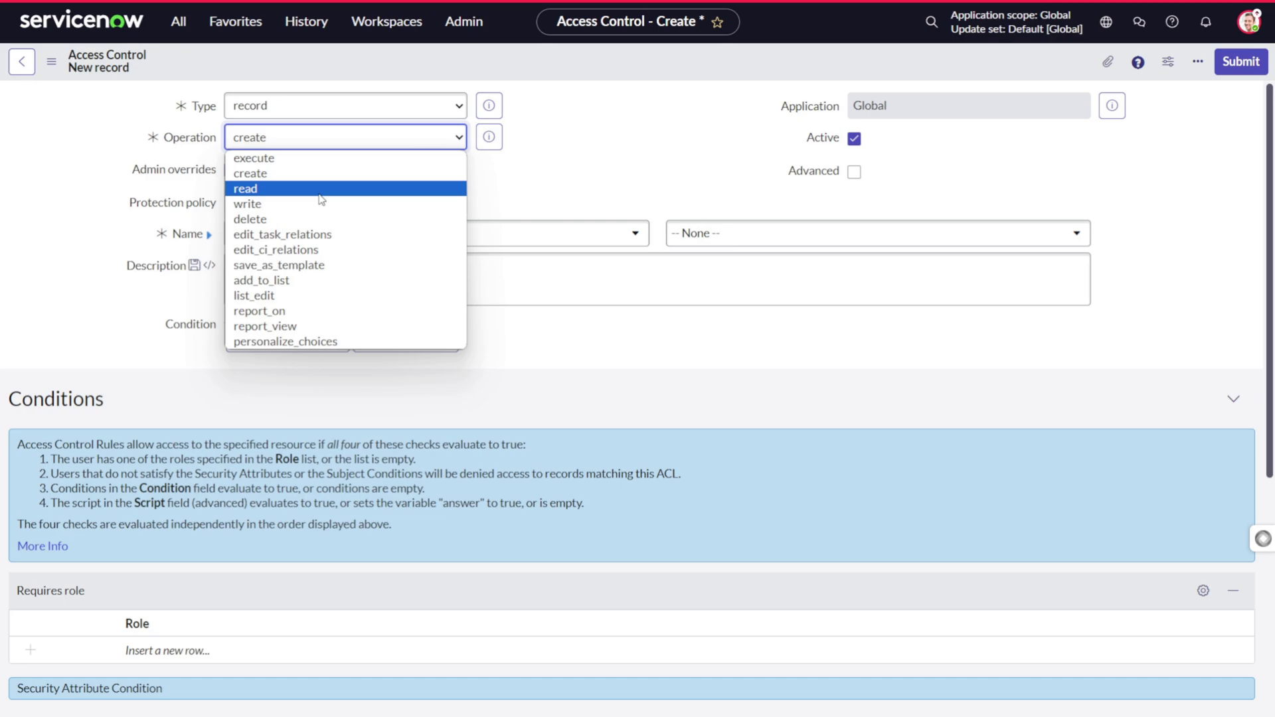
key(Escape)
key(l)
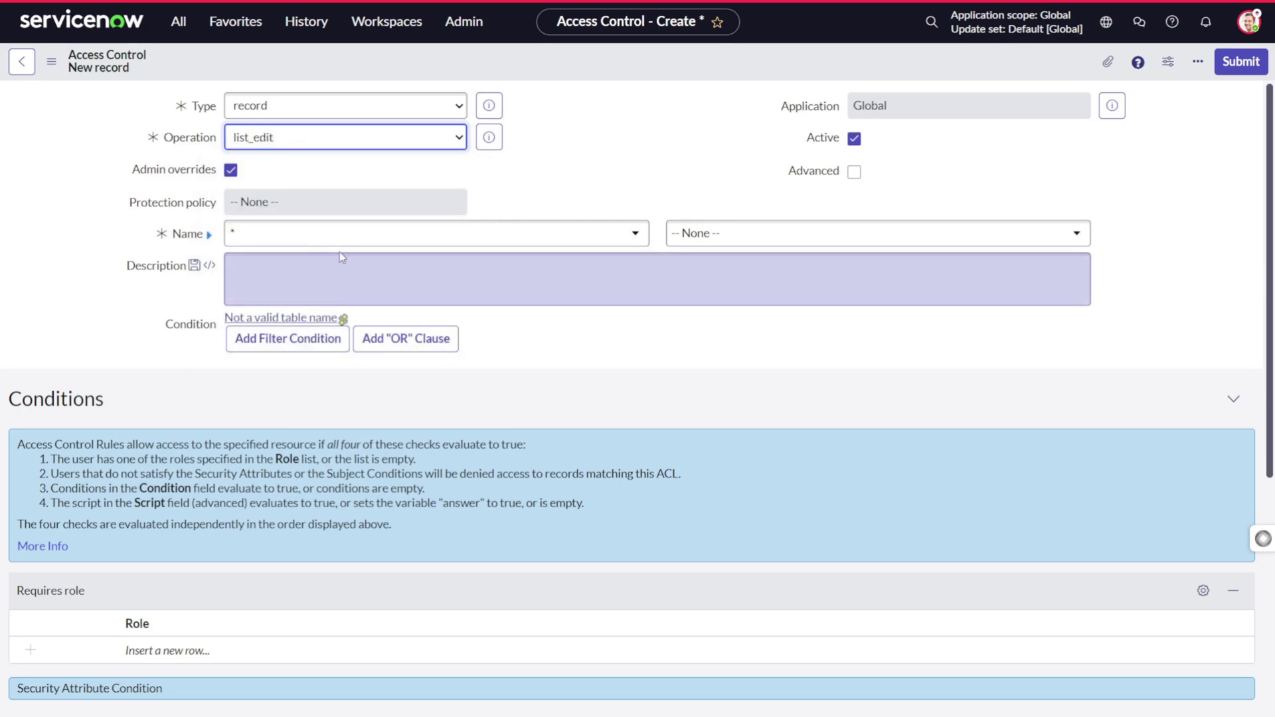
Step: Name the access control for the Incident [incident] table and apply it to all fields (*)
click(414, 243)
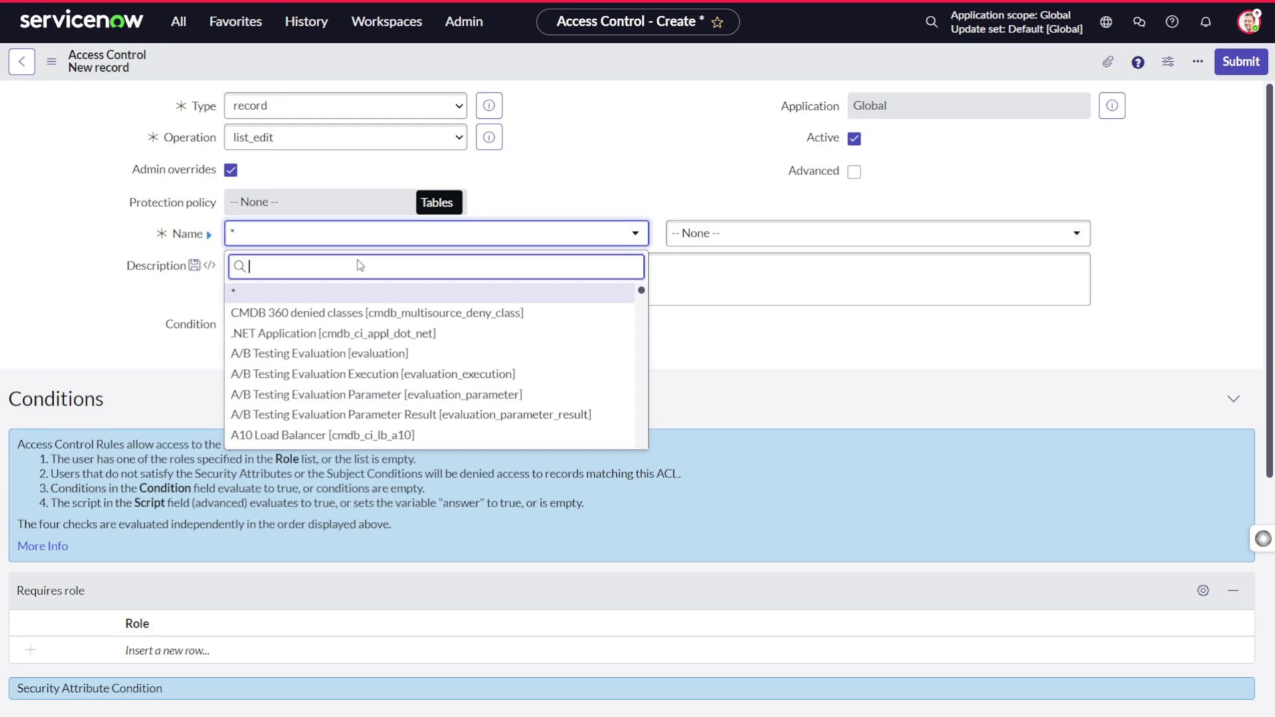
text(inciden)
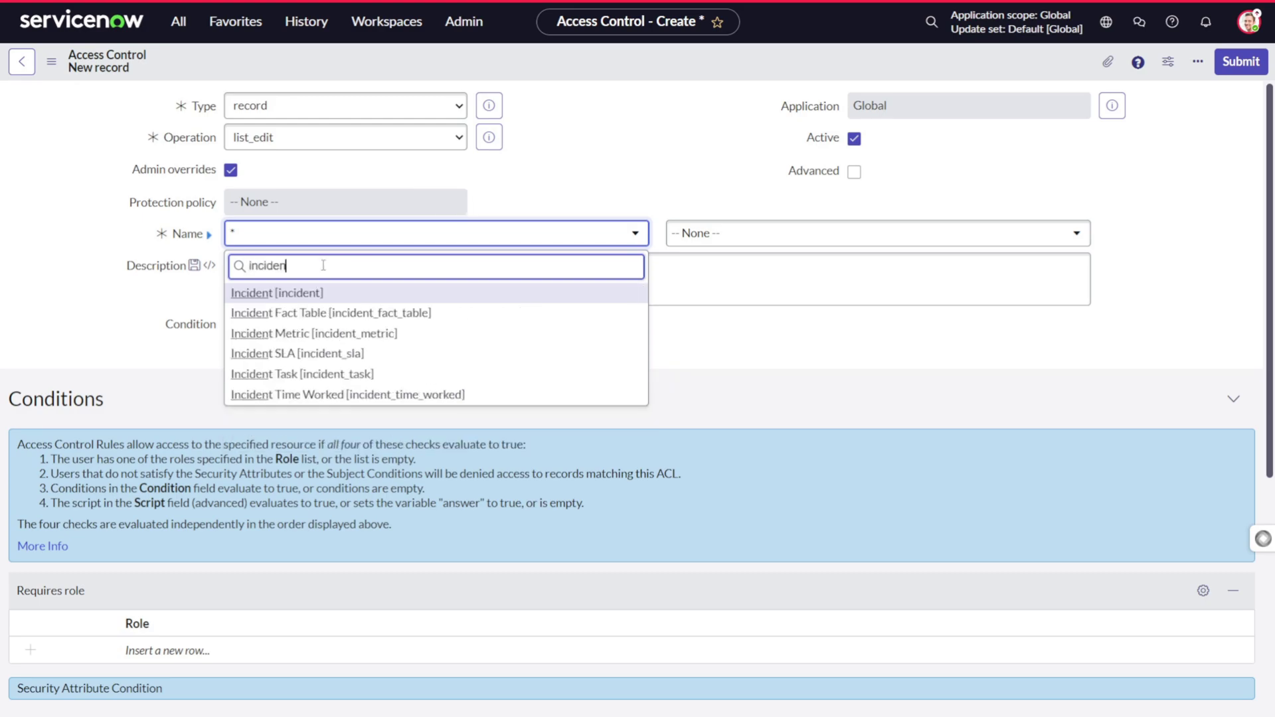
click(284, 294)
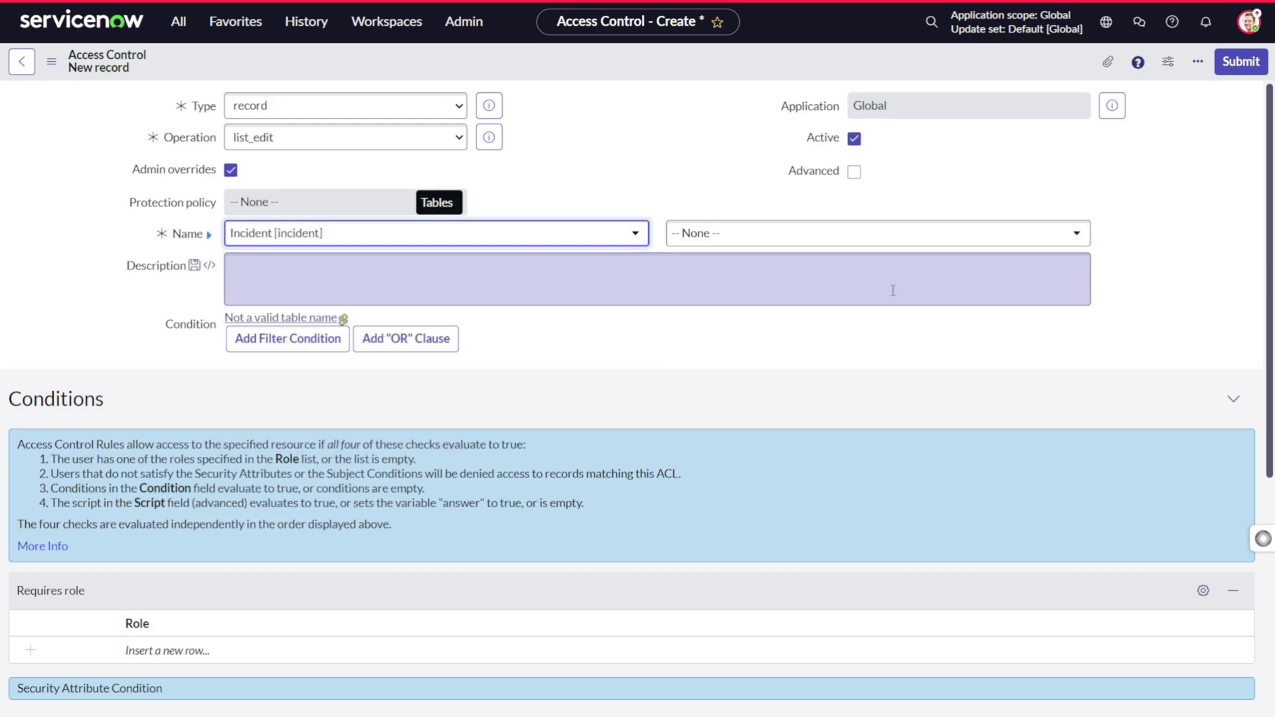
click(783, 239)
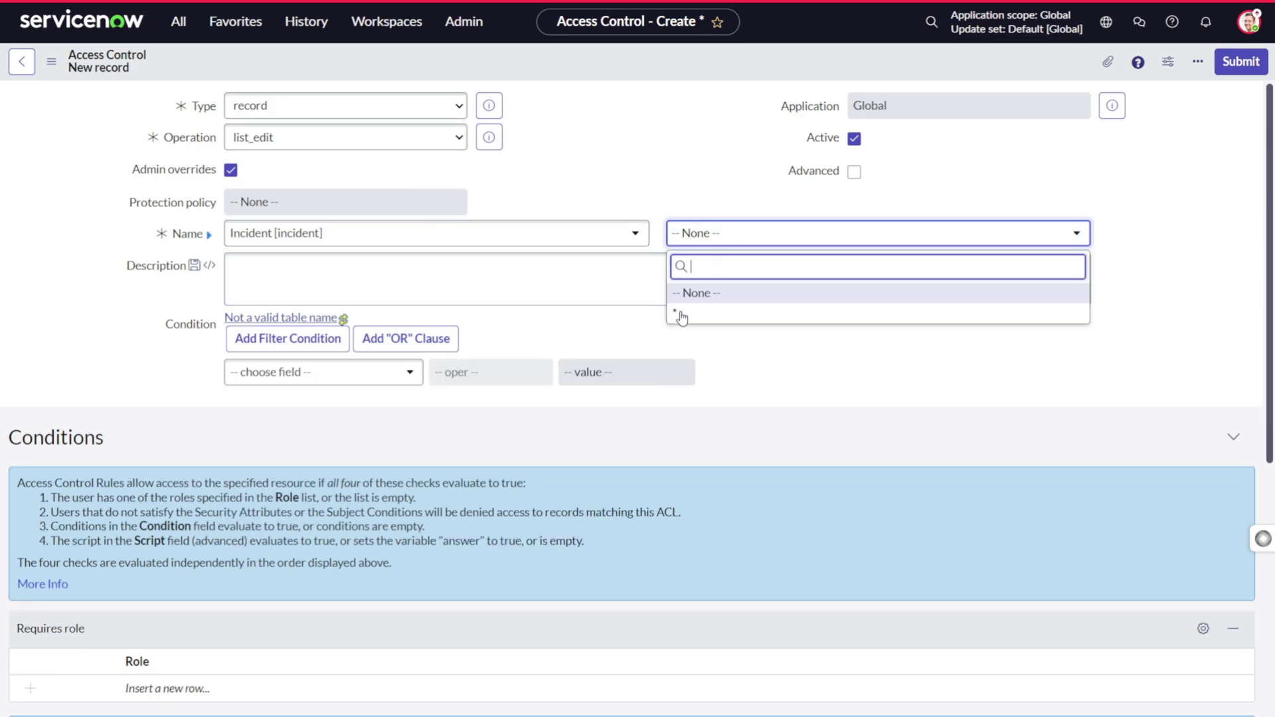
click(677, 311)
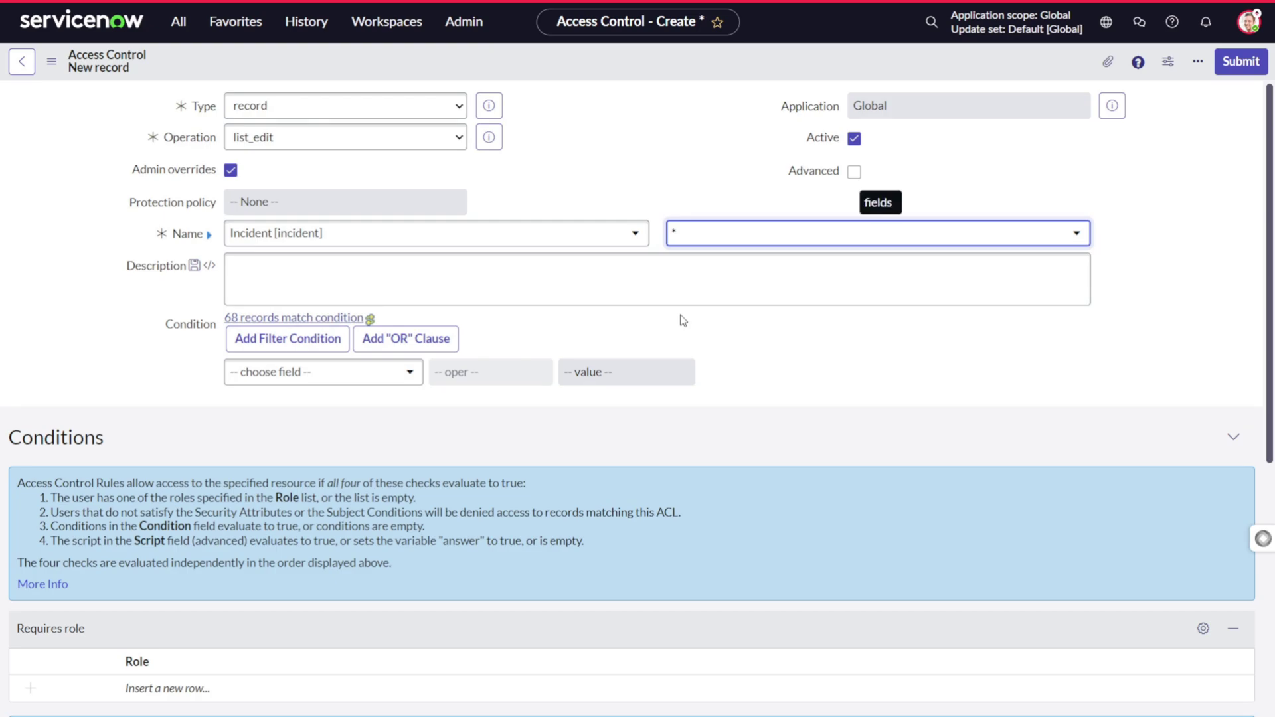
Step: Add the admin role to the roles required by the access control
scroll(638, 504, down, 5)
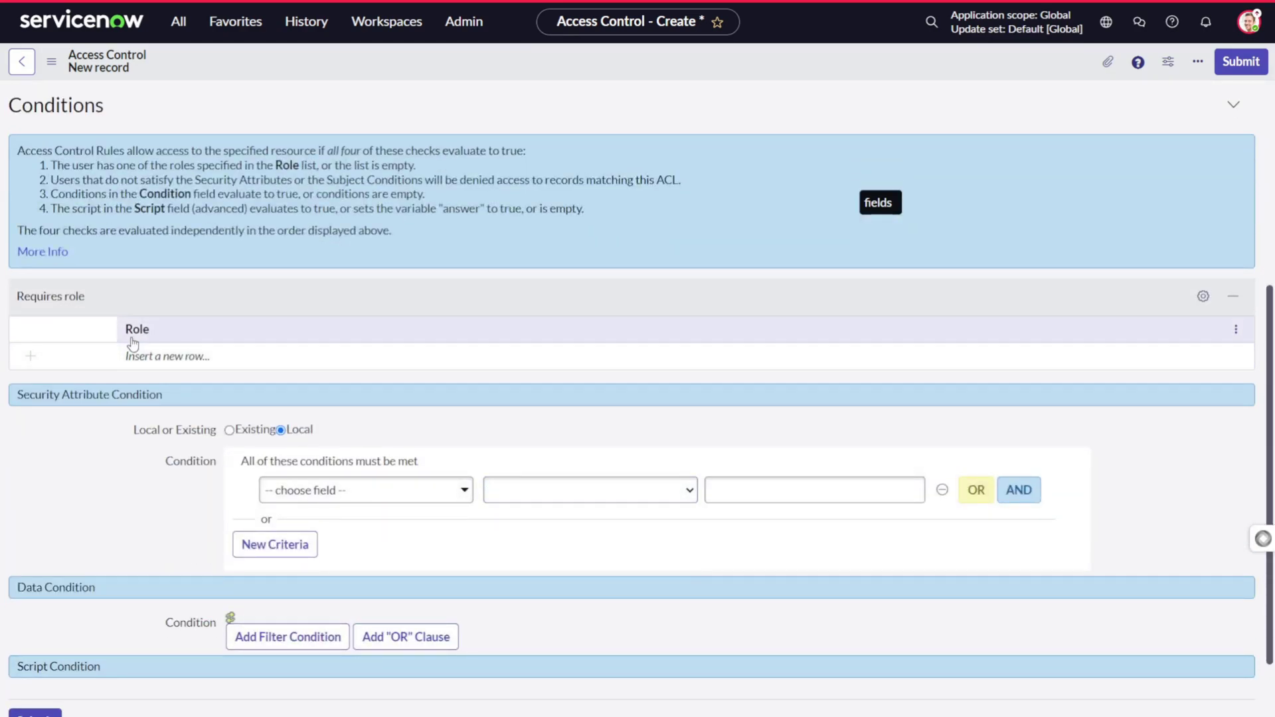
double_click(166, 356)
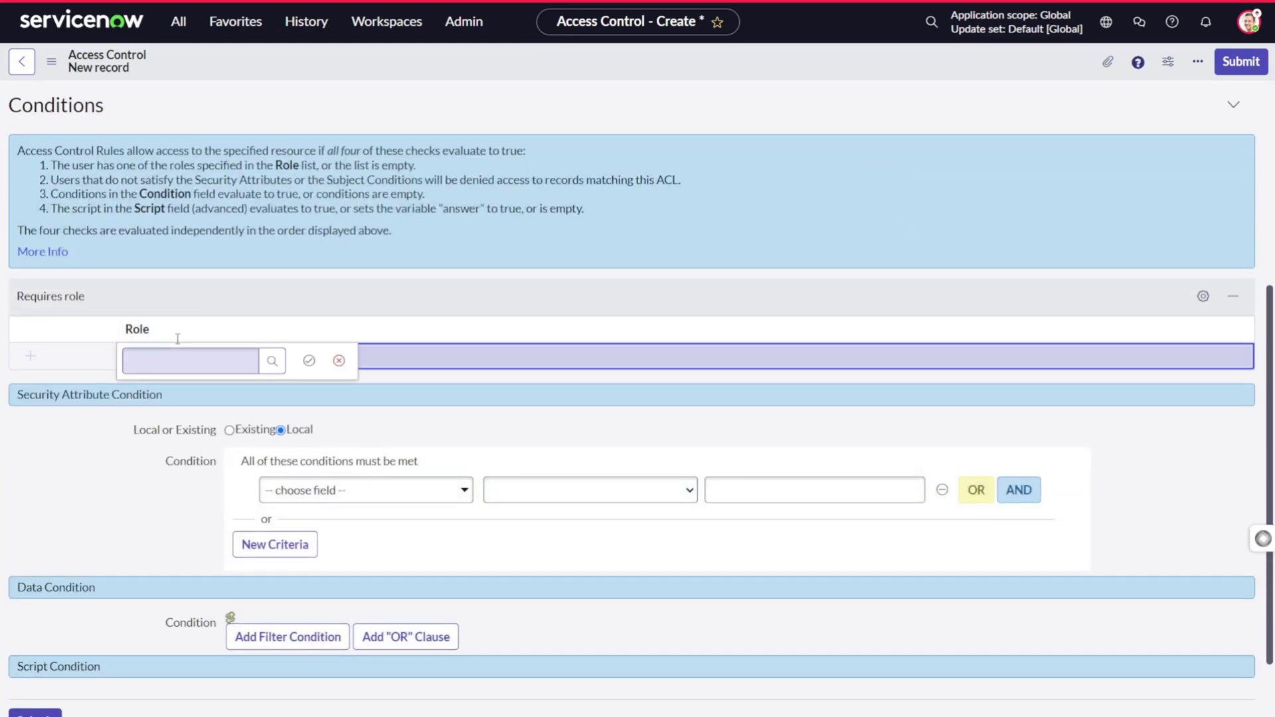
text(admin)
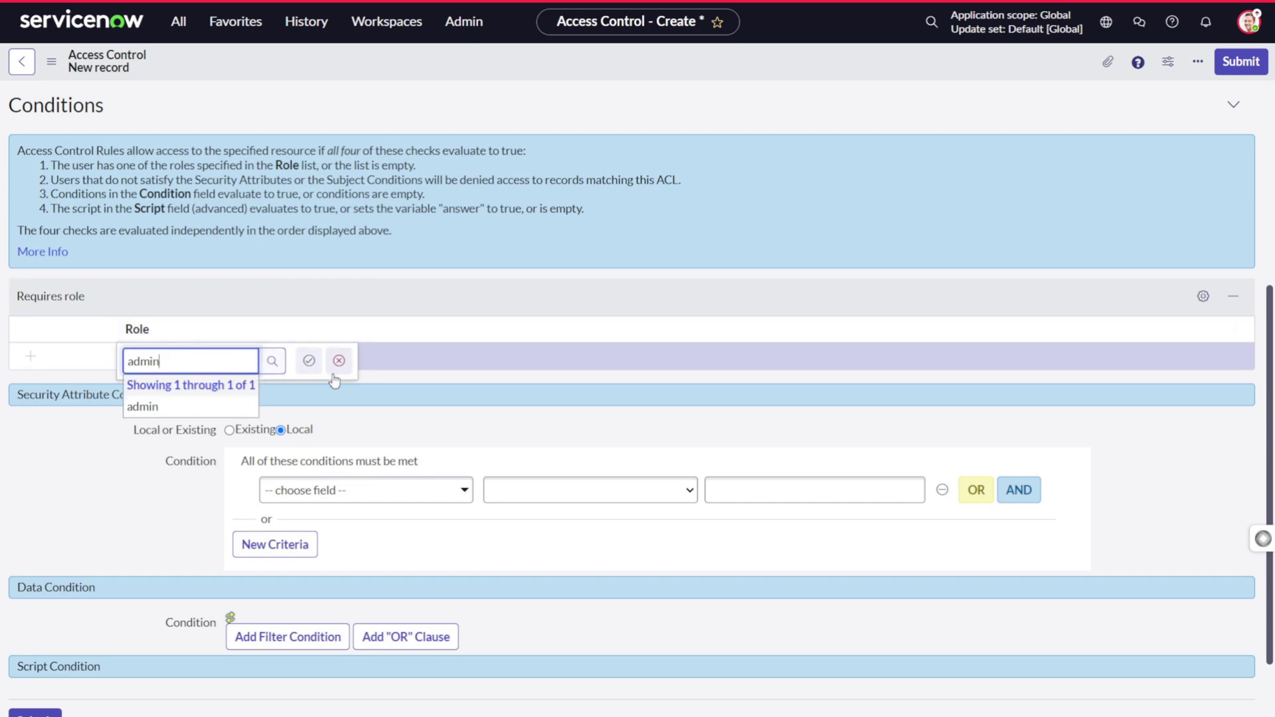
click(148, 408)
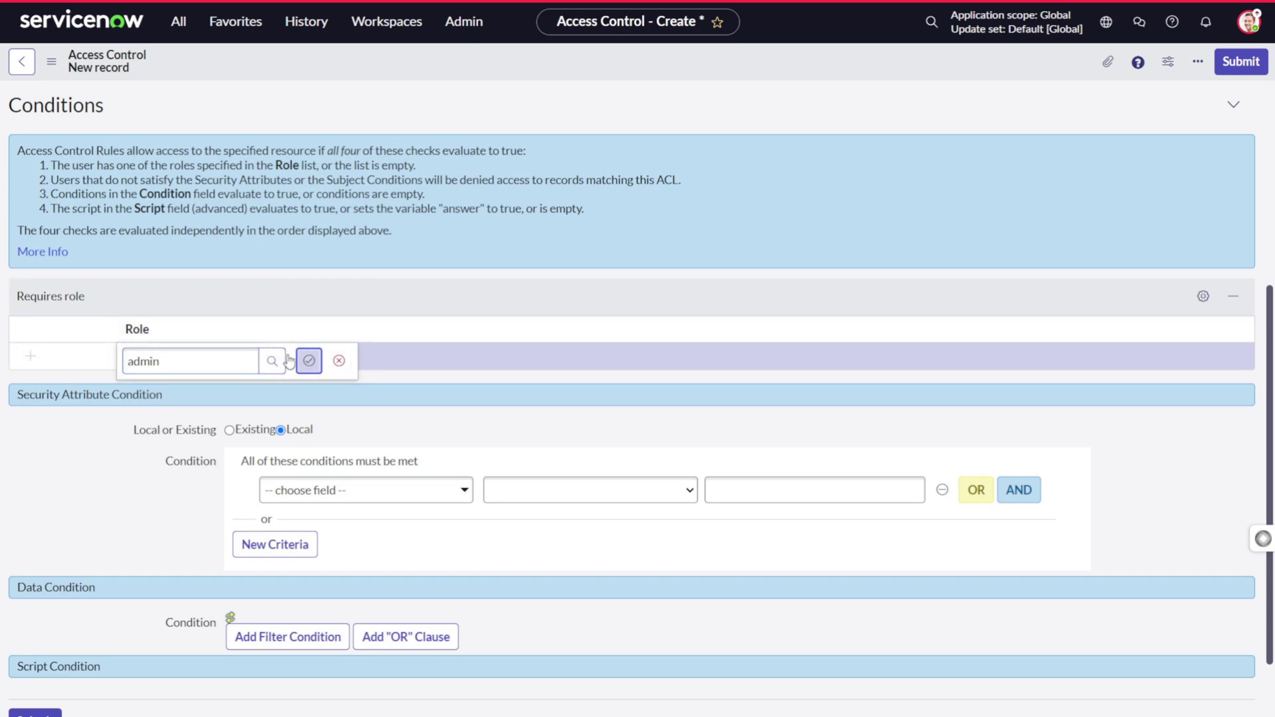
click(309, 361)
scroll(398, 313, up, 5)
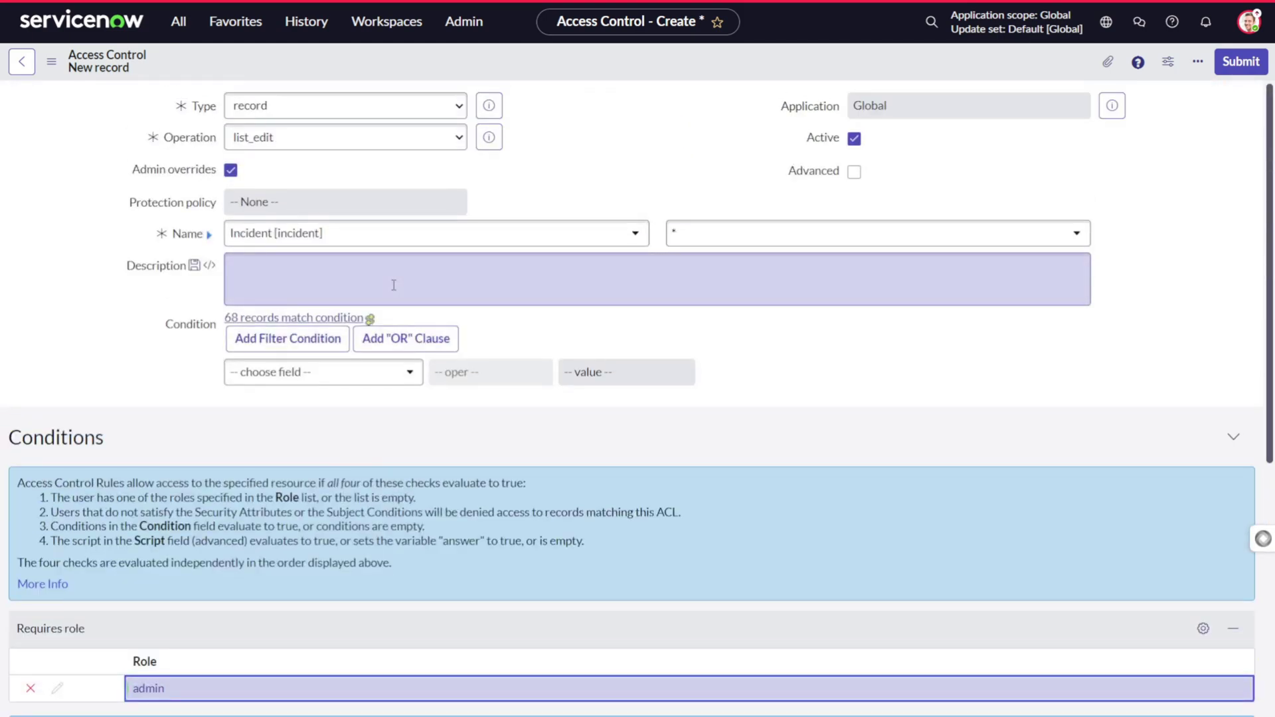
right_click(444, 63)
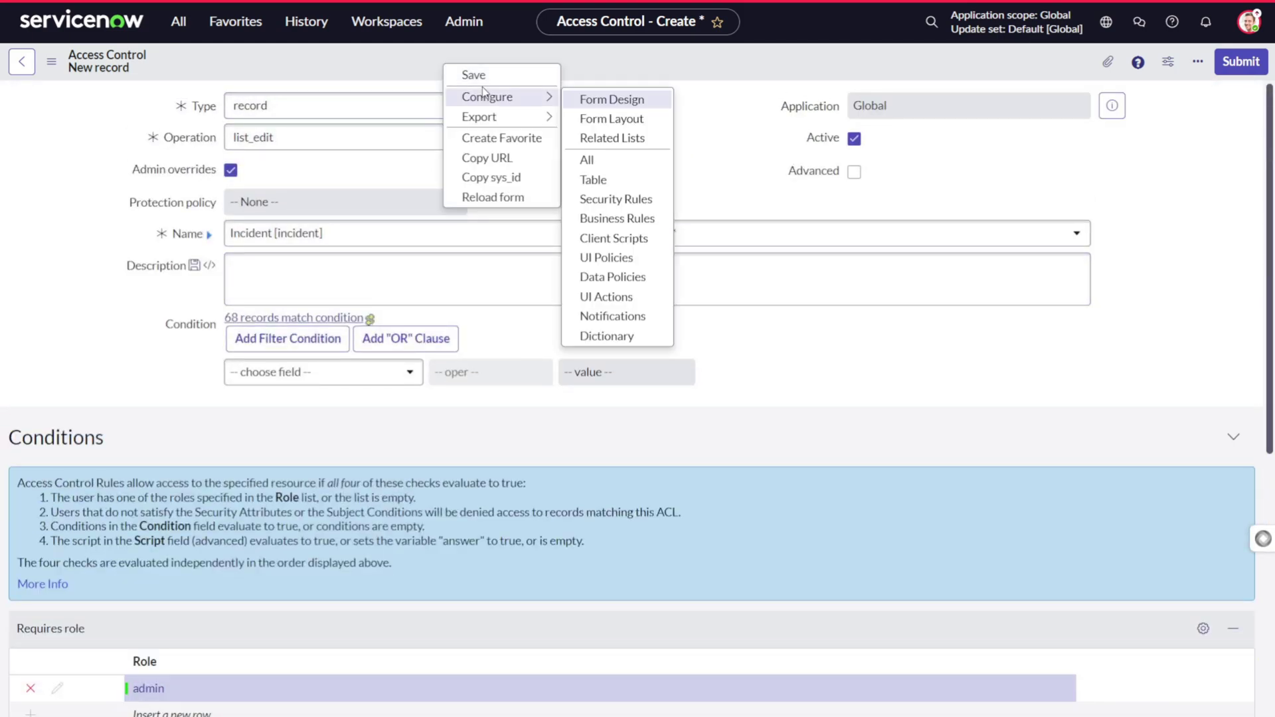
click(472, 77)
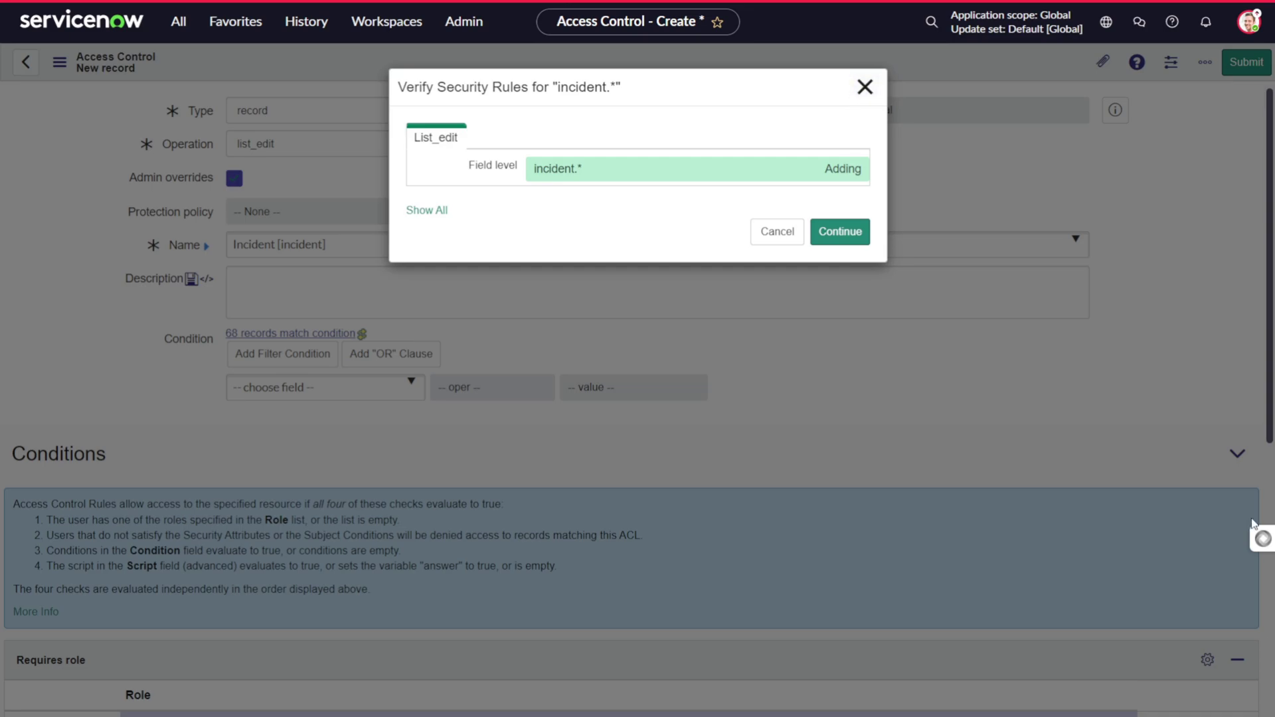
click(865, 88)
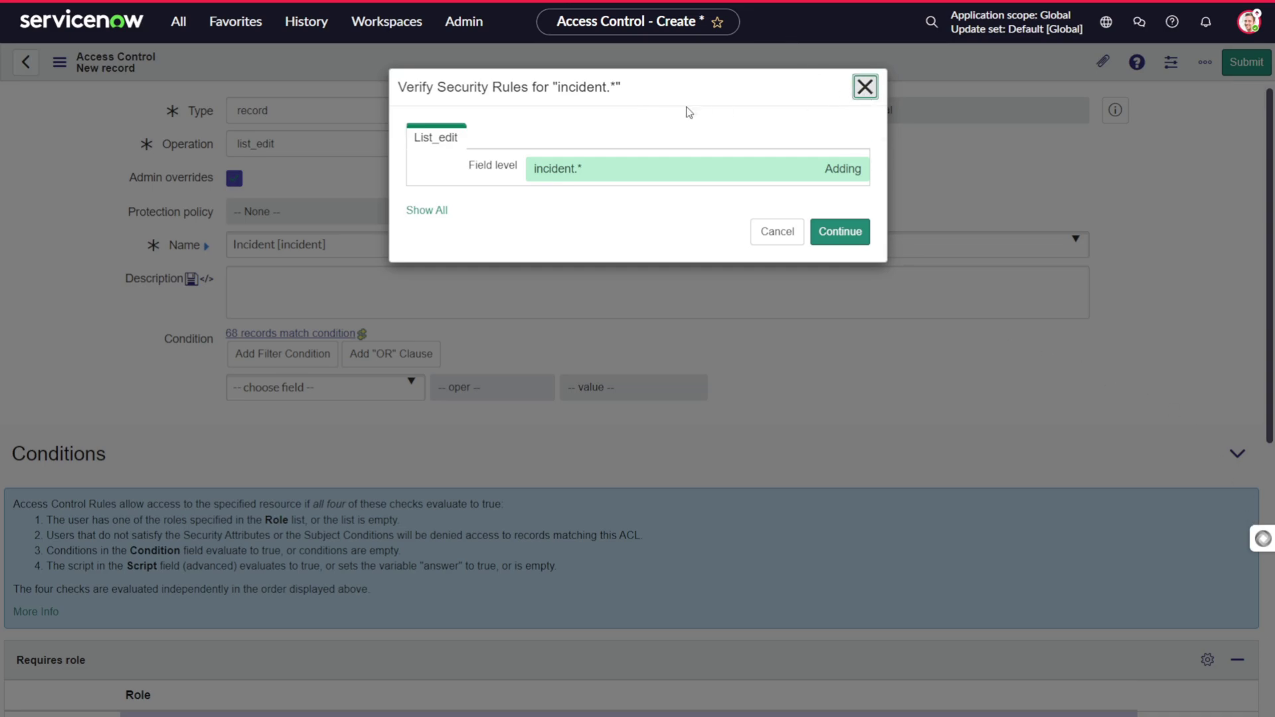
click(174, 16)
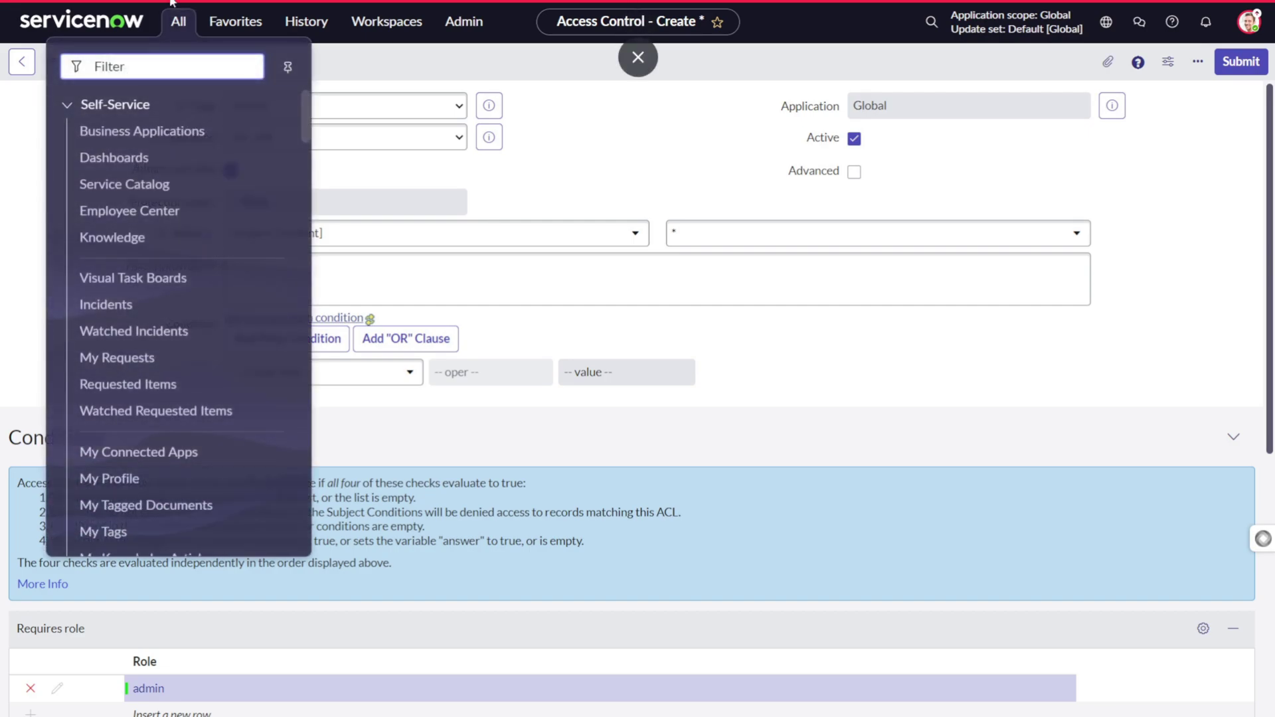
text(incident.list)
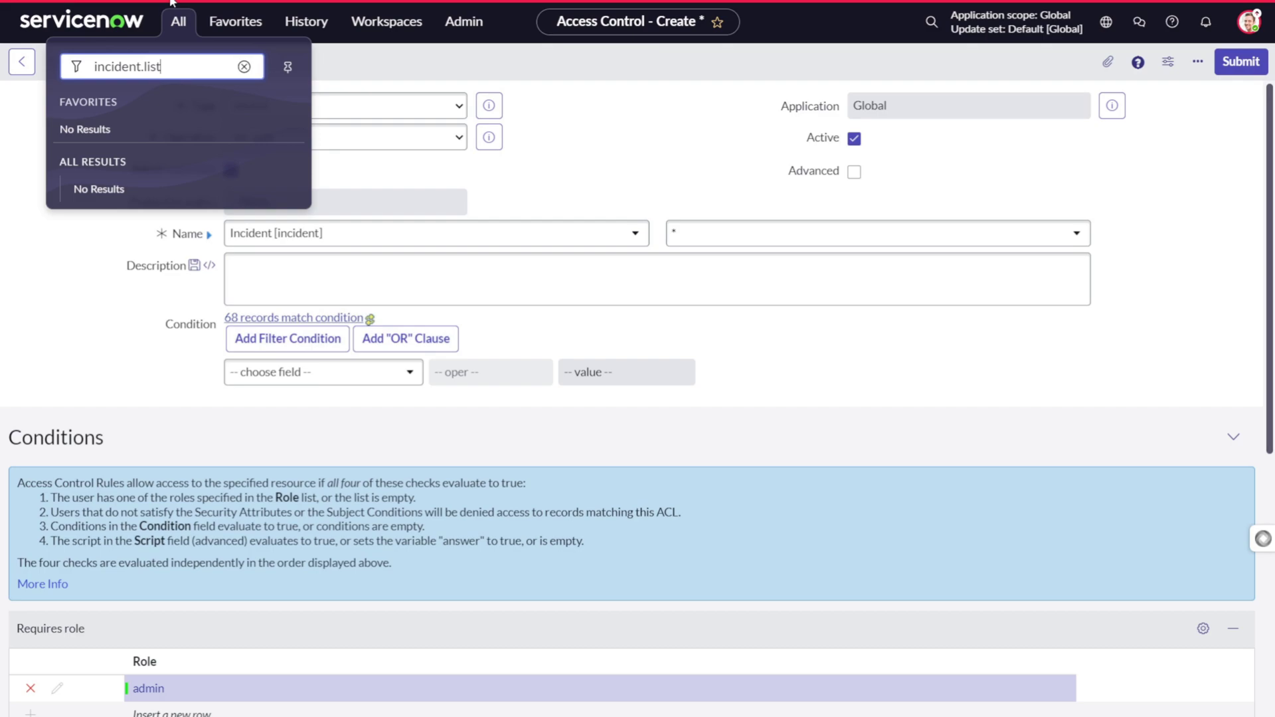
key(Return)
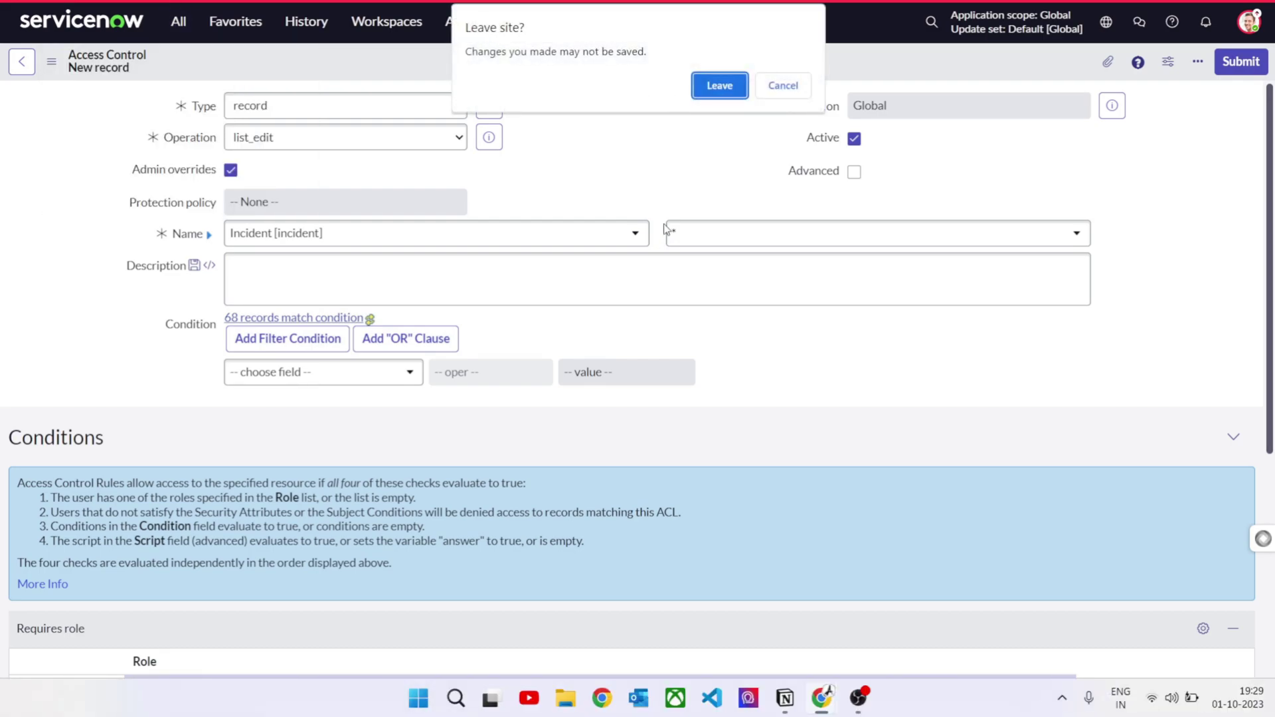
click(795, 90)
Step: Save the access control and continue past the security rule verification for incident.*
right_click(695, 63)
click(722, 83)
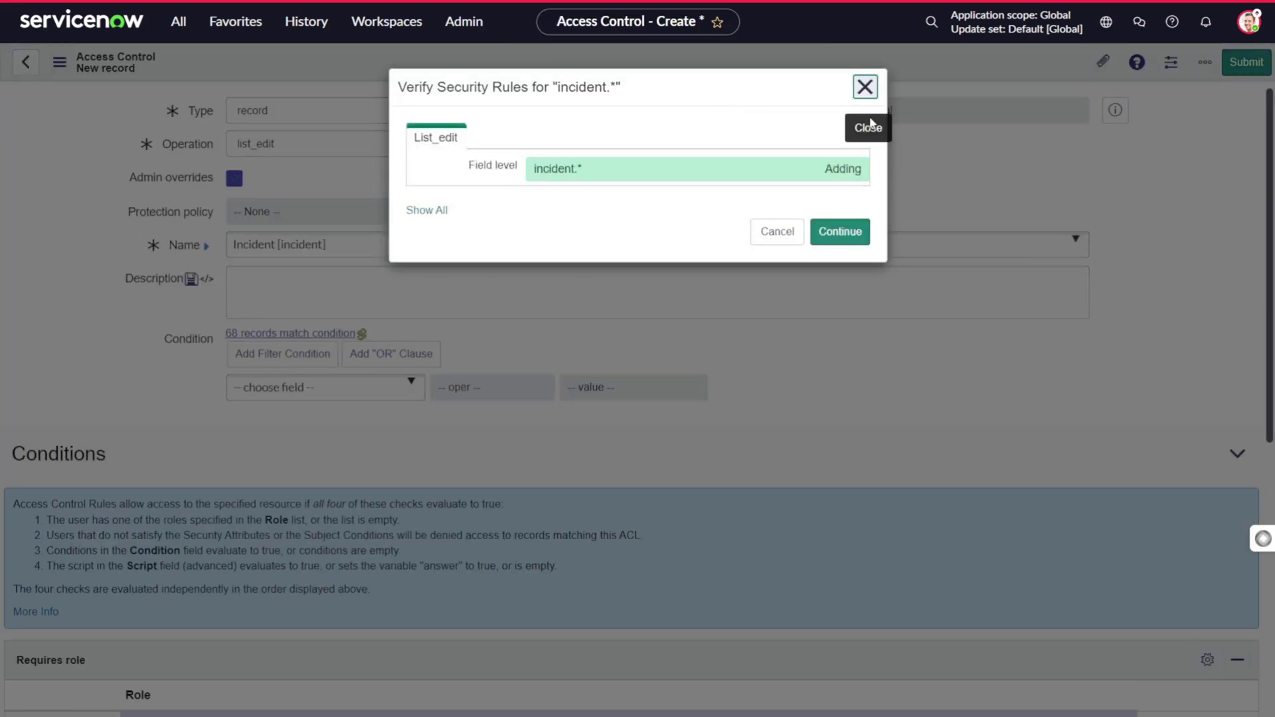
click(837, 233)
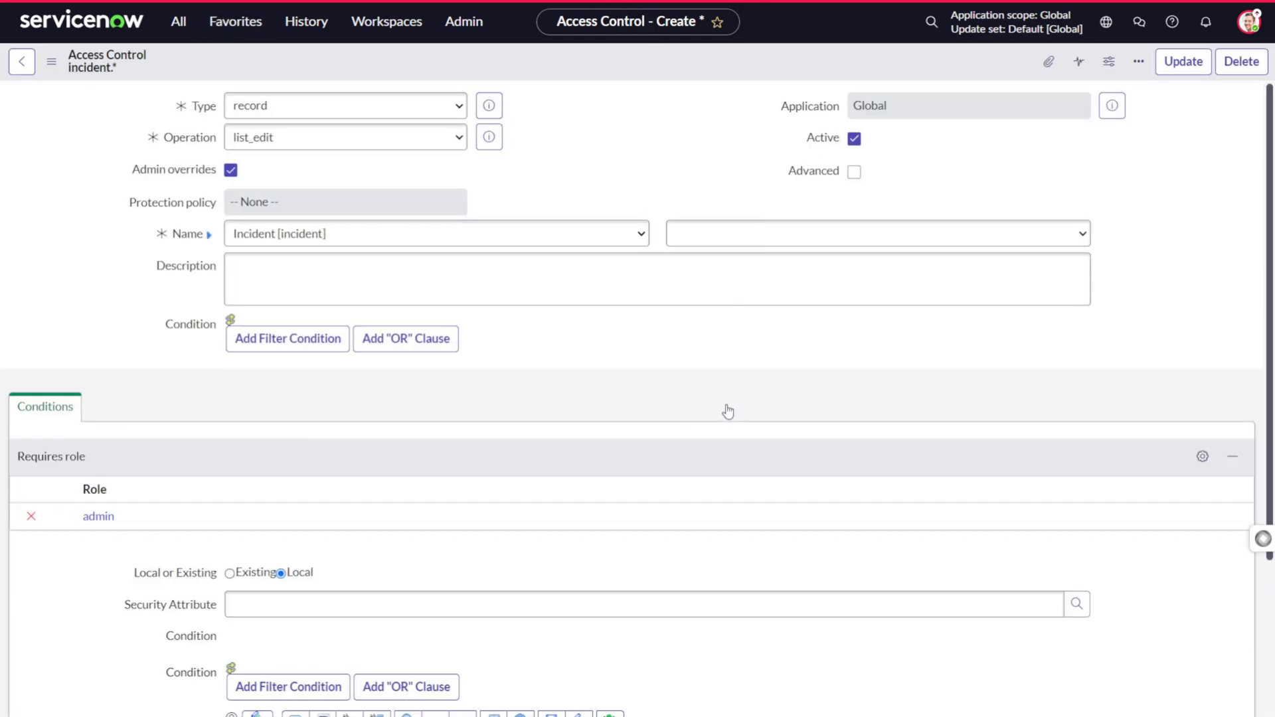
scroll(760, 505, down, 5)
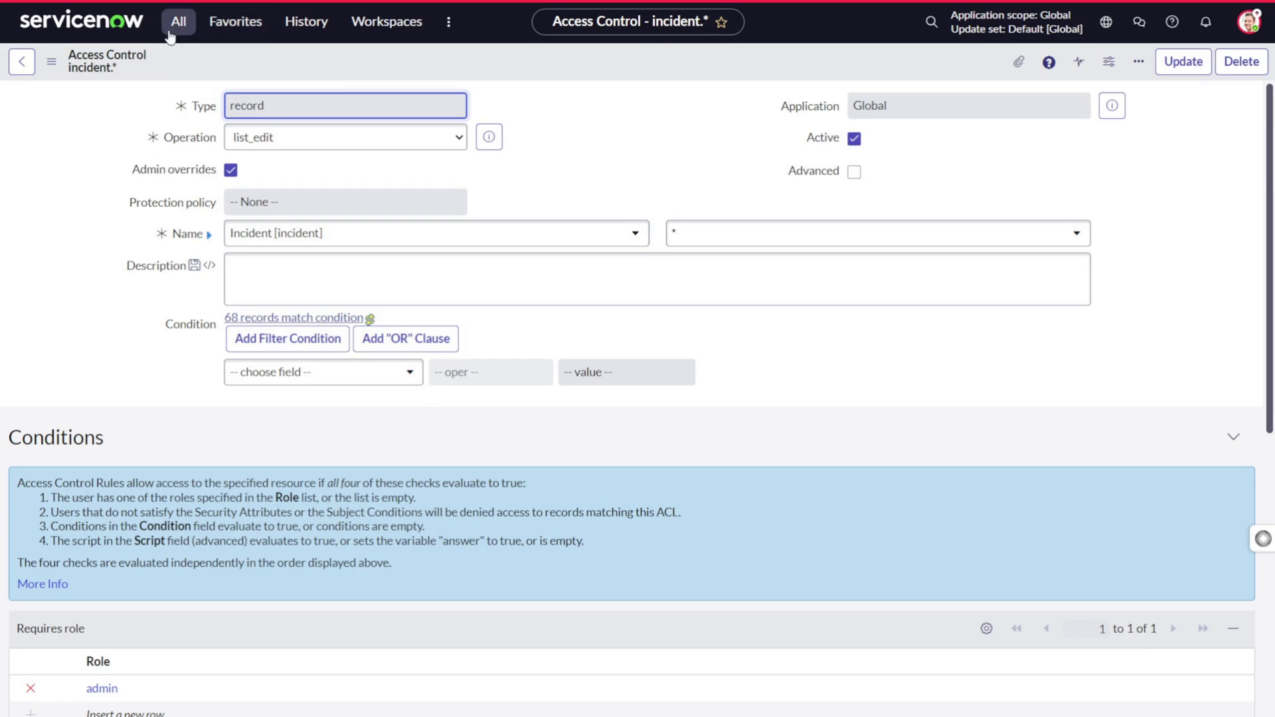
Step: Return to the incident list from the history, try inline editing of the first incident's short description as administrator, and cancel it
click(319, 37)
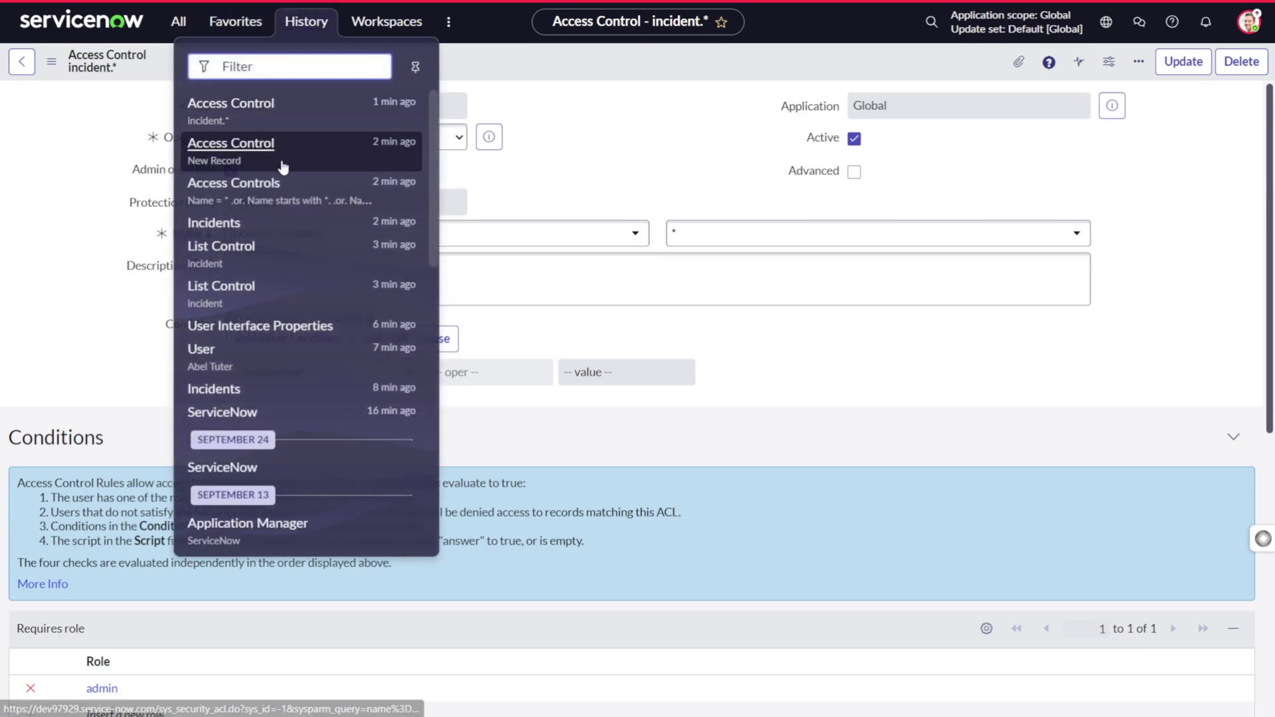
click(233, 229)
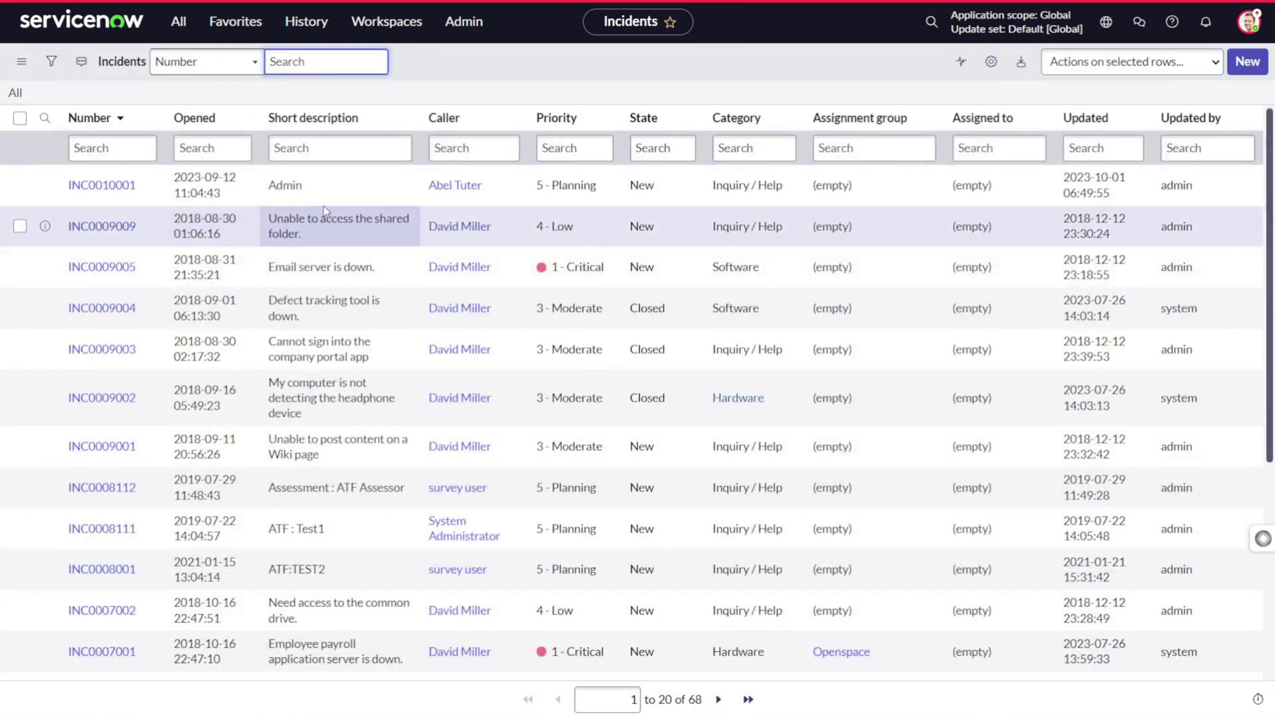
click(326, 200)
double_click(327, 199)
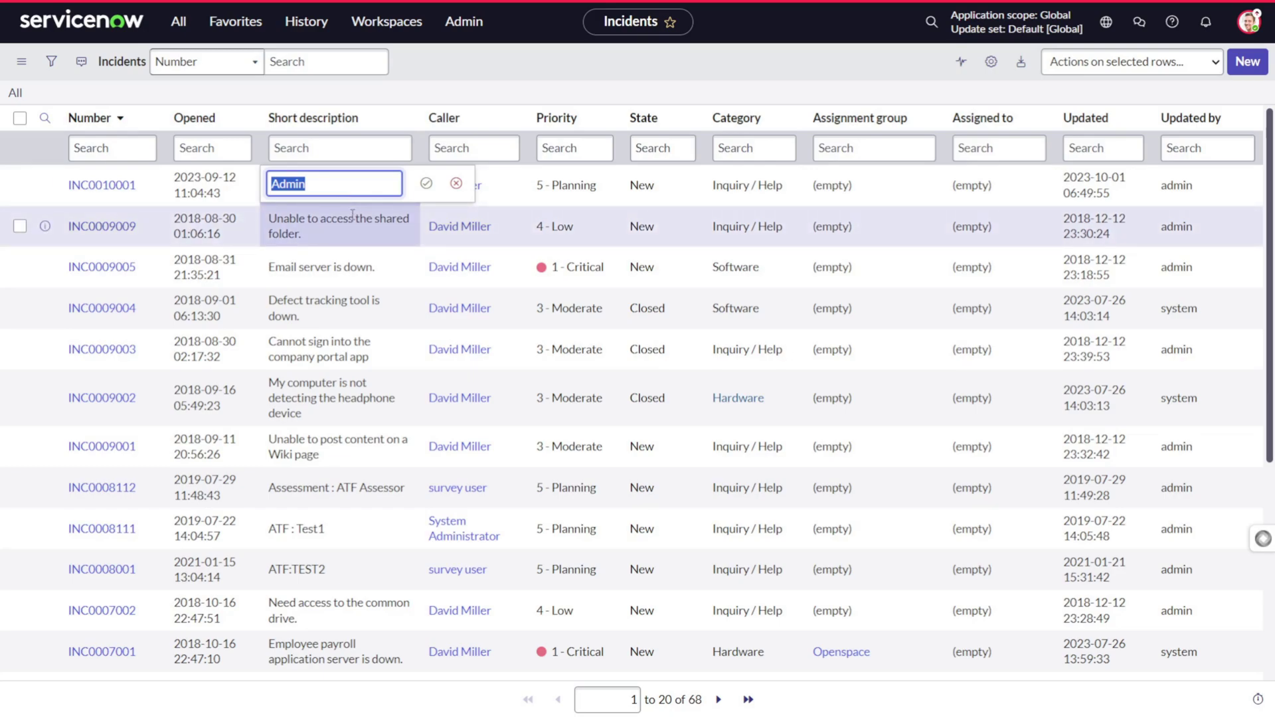
click(466, 193)
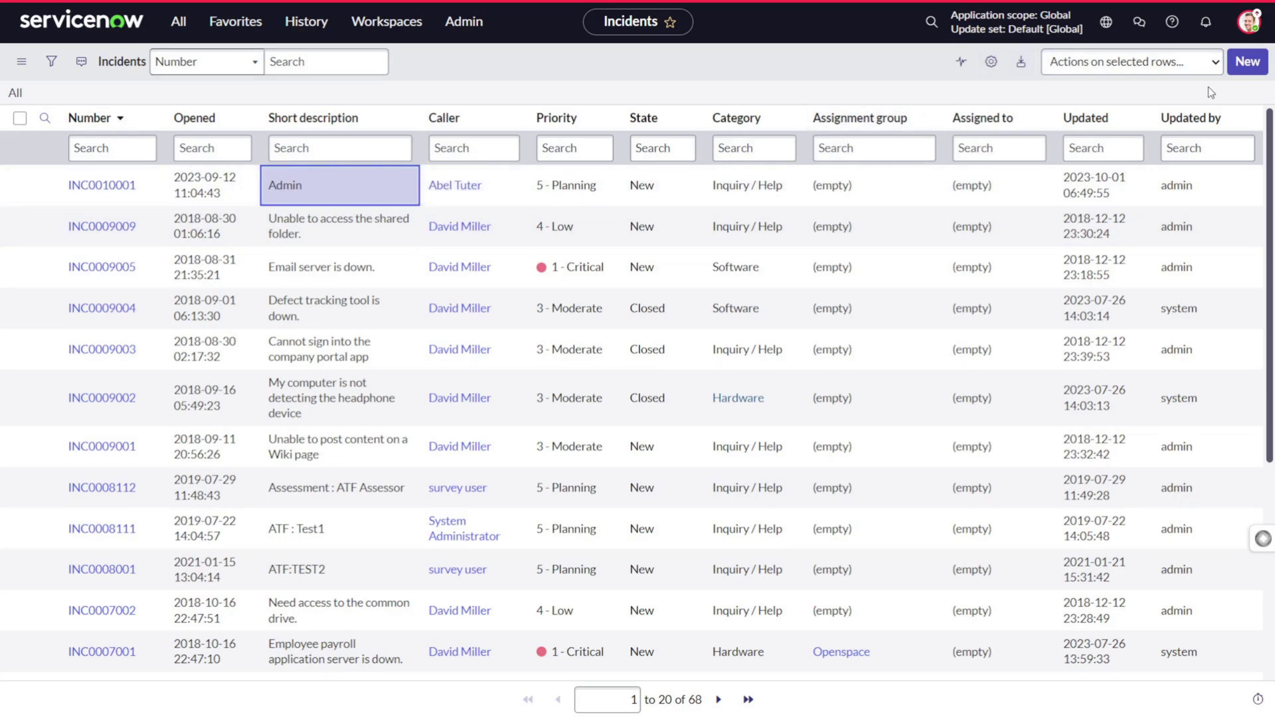
Step: Impersonate the first user offered in the user list and dismiss the release introduction
click(1251, 28)
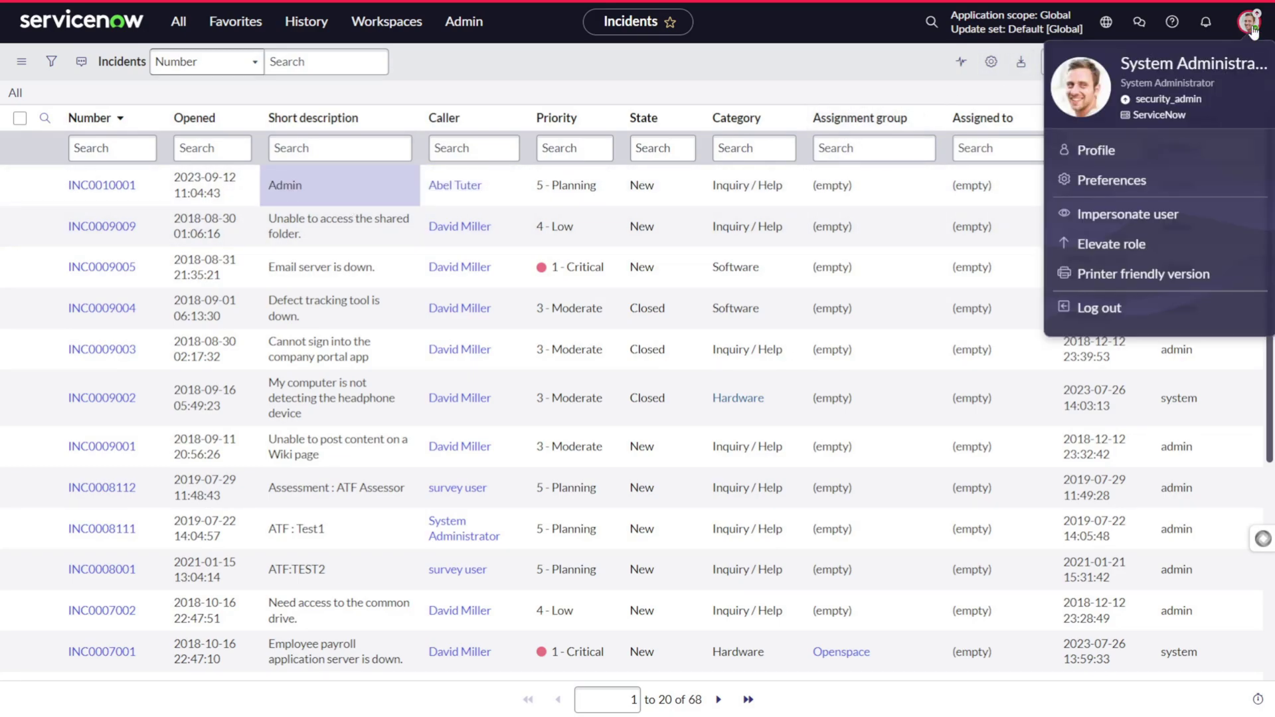
click(1162, 212)
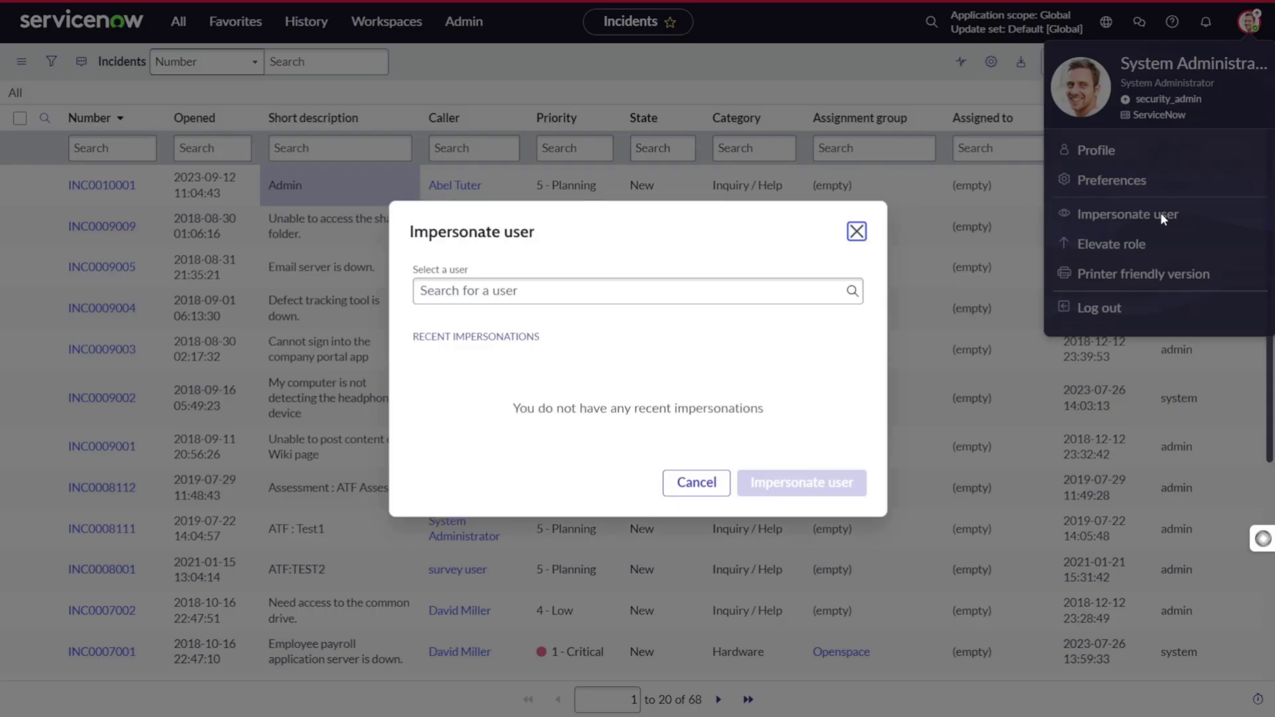
click(663, 274)
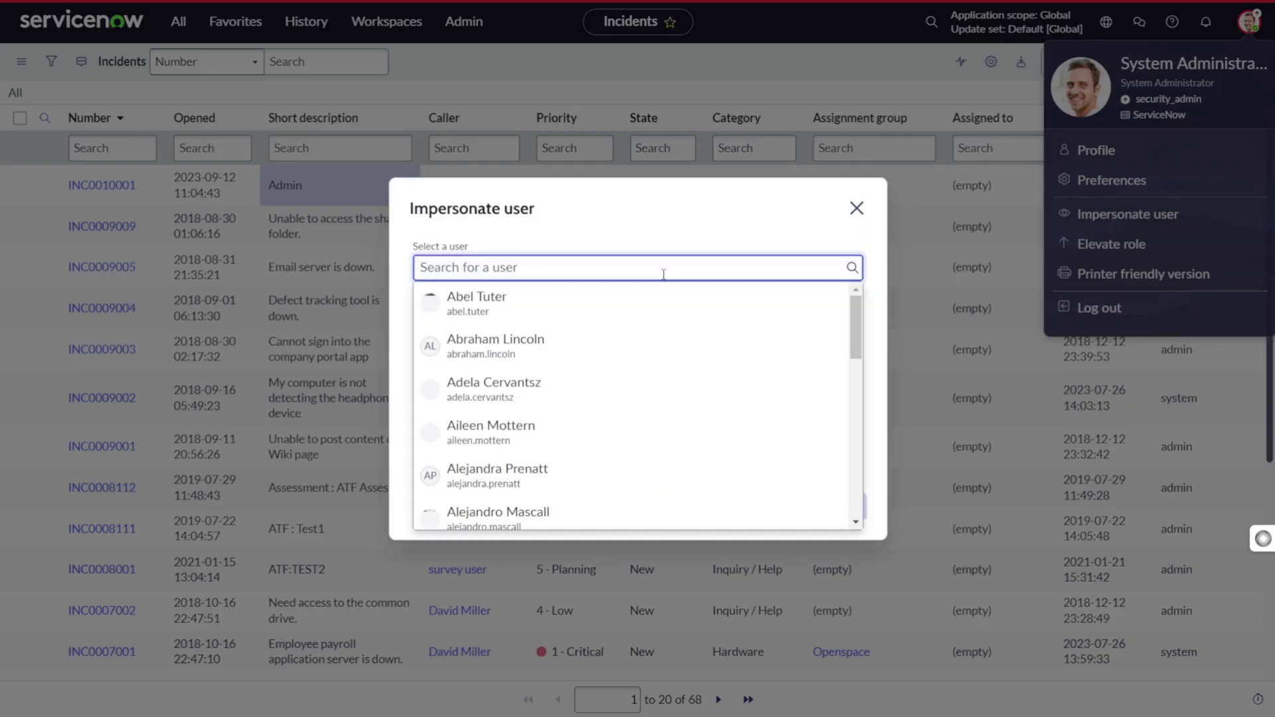
click(542, 311)
click(819, 514)
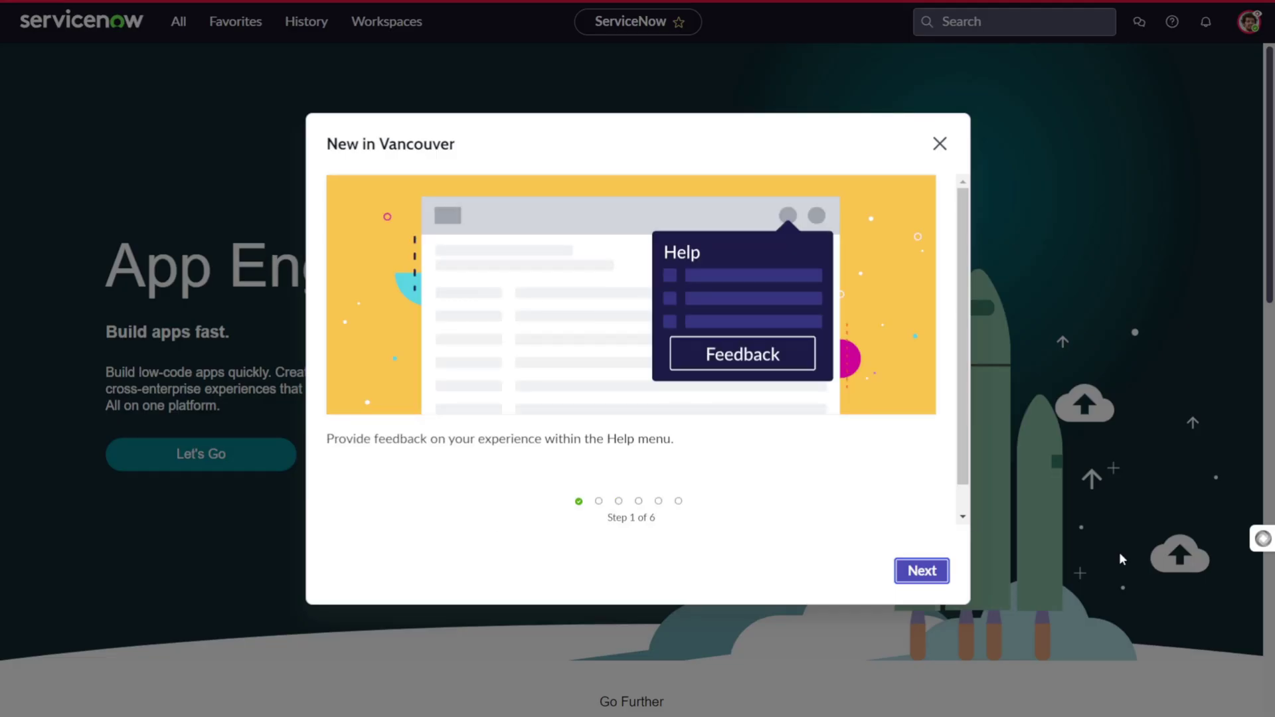
click(939, 144)
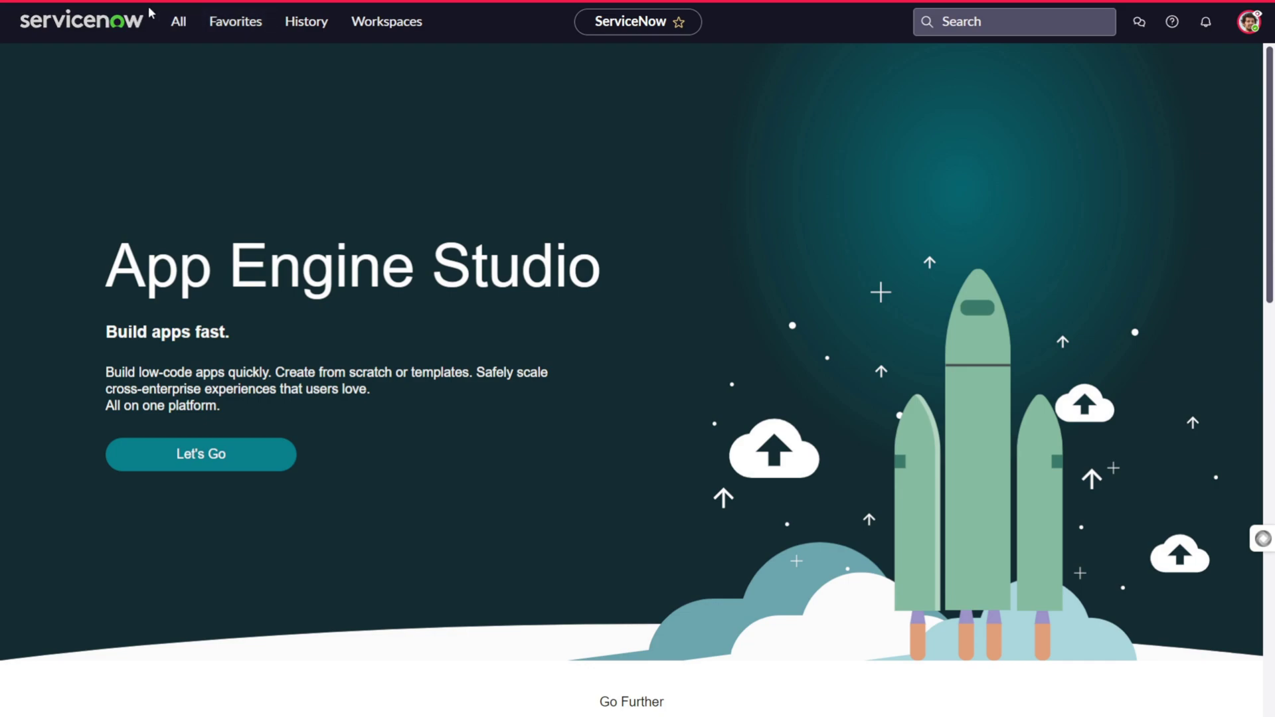
Step: Open the incident list as the impersonated user with incident.list
click(182, 31)
text(incid)
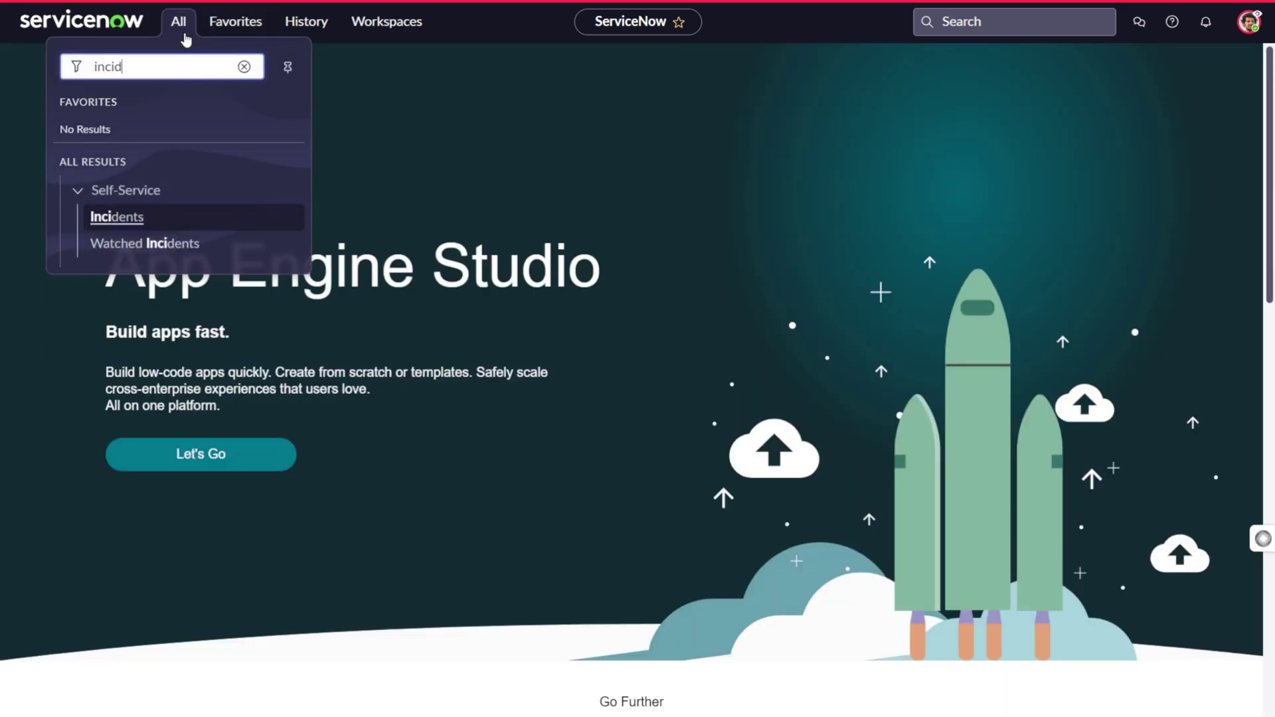
text(ent.)
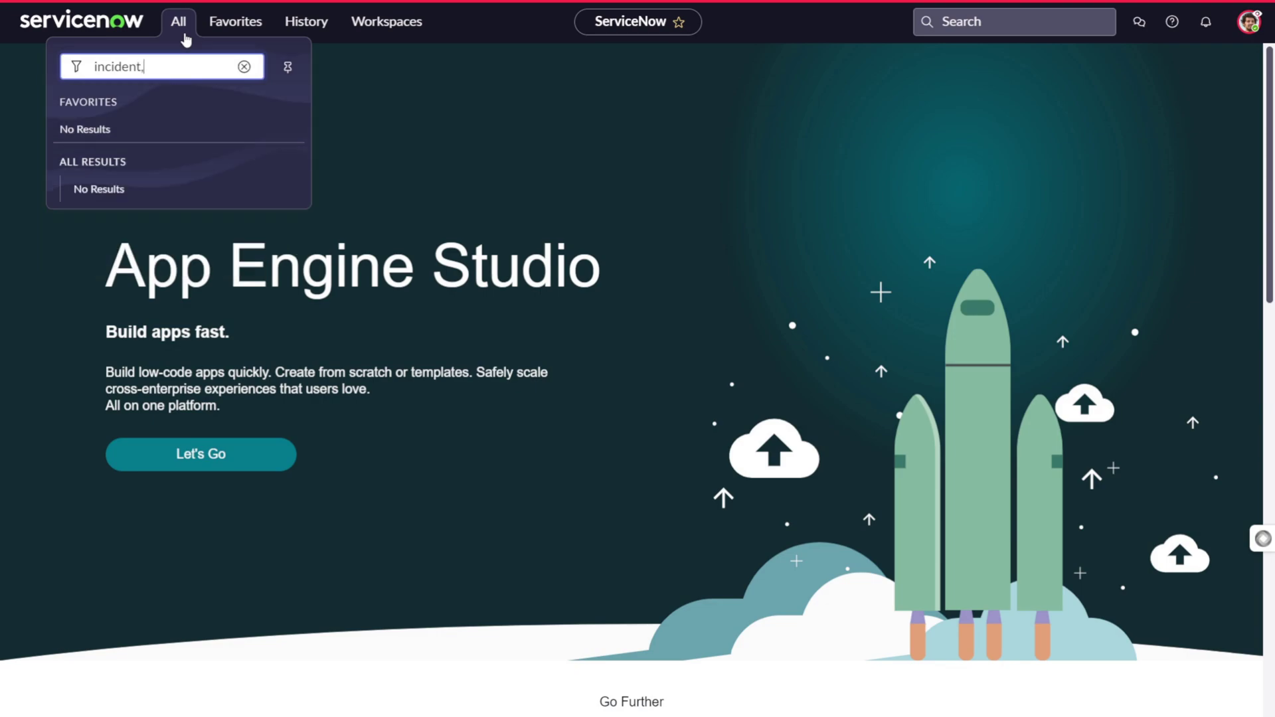
text(list)
key(Return)
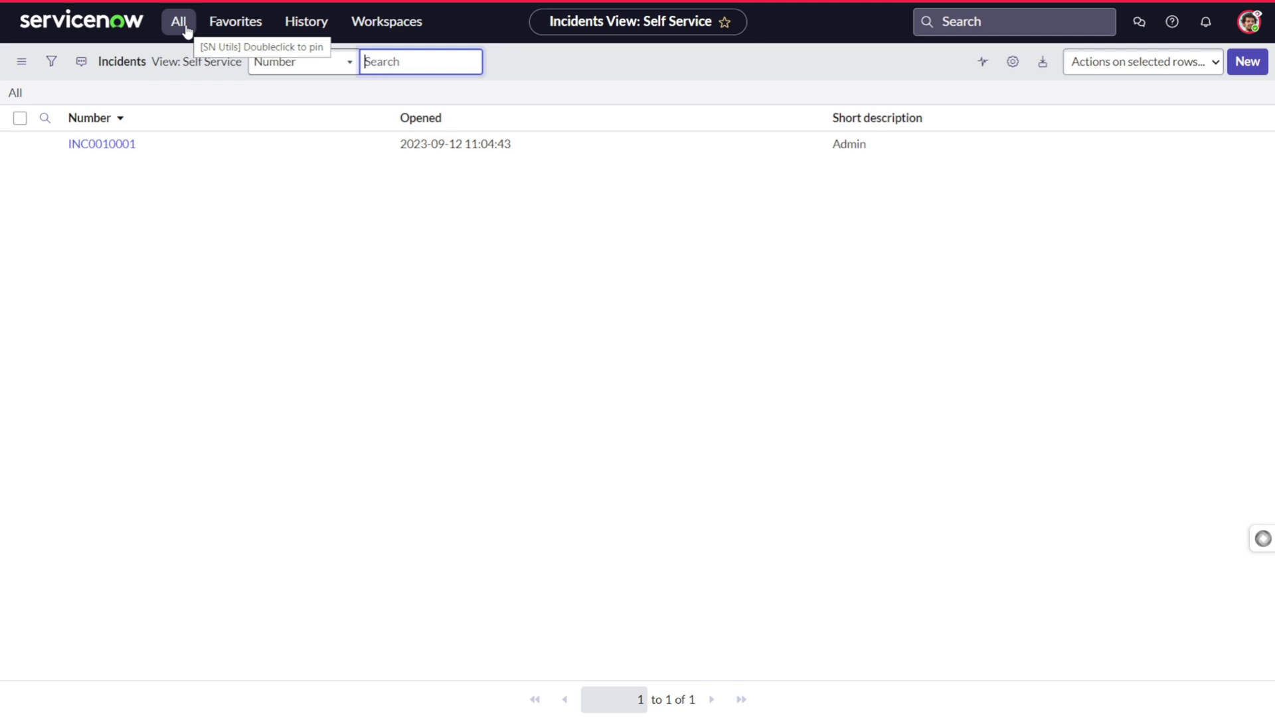
Step: Try to edit the listed incident's short description inline as the impersonated user and examine the security notice
click(927, 145)
double_click(928, 145)
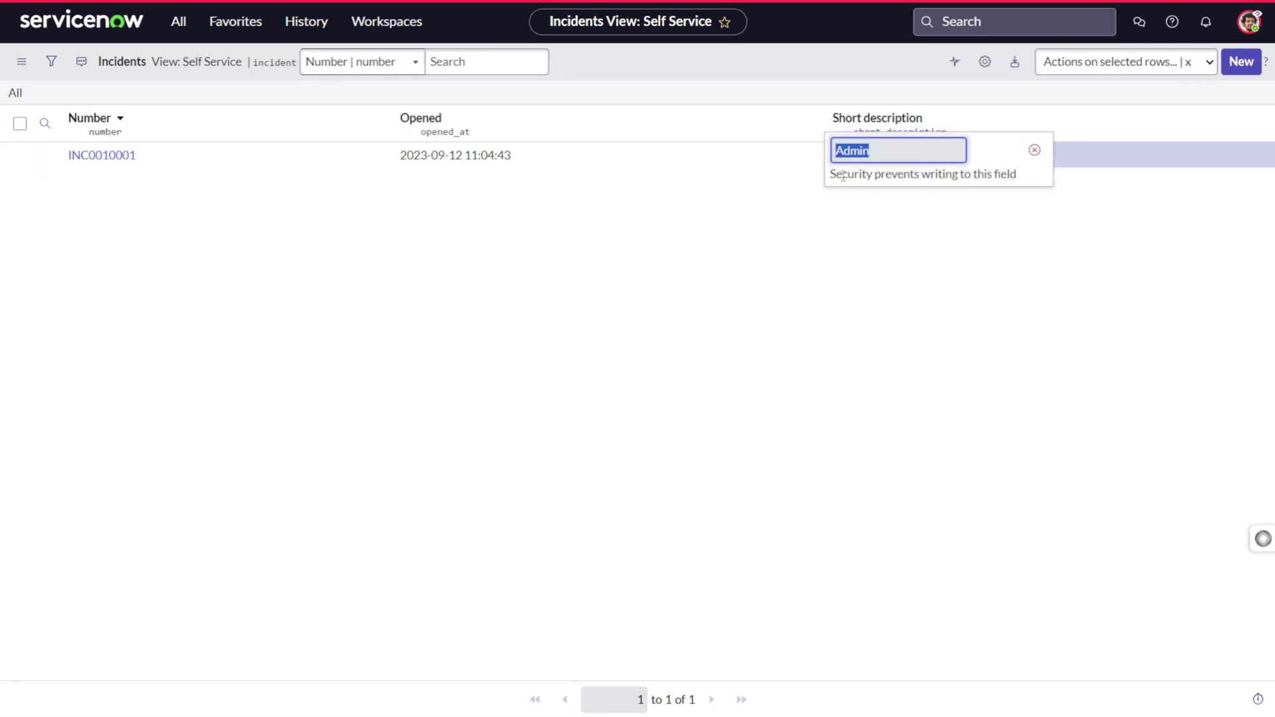
drag(832, 174, 951, 161)
drag(843, 174, 1013, 172)
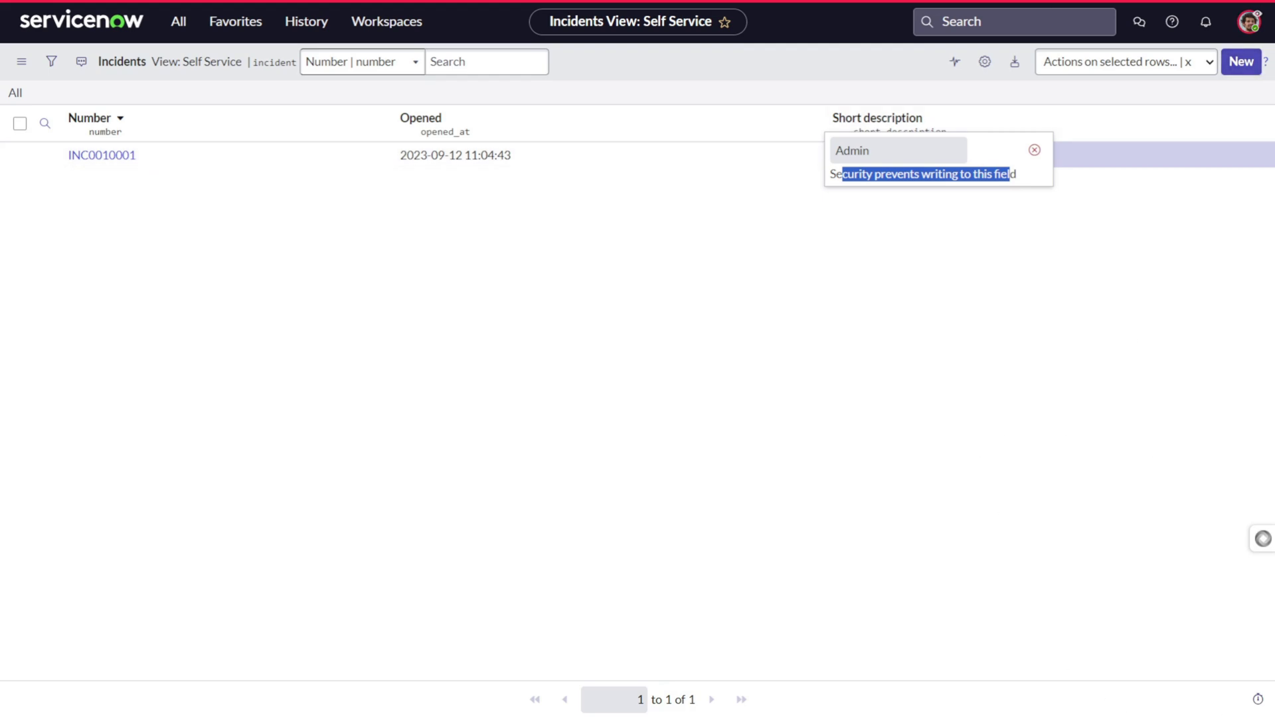
Step: End the impersonation and reopen the incident.* access control record from the history
click(1249, 21)
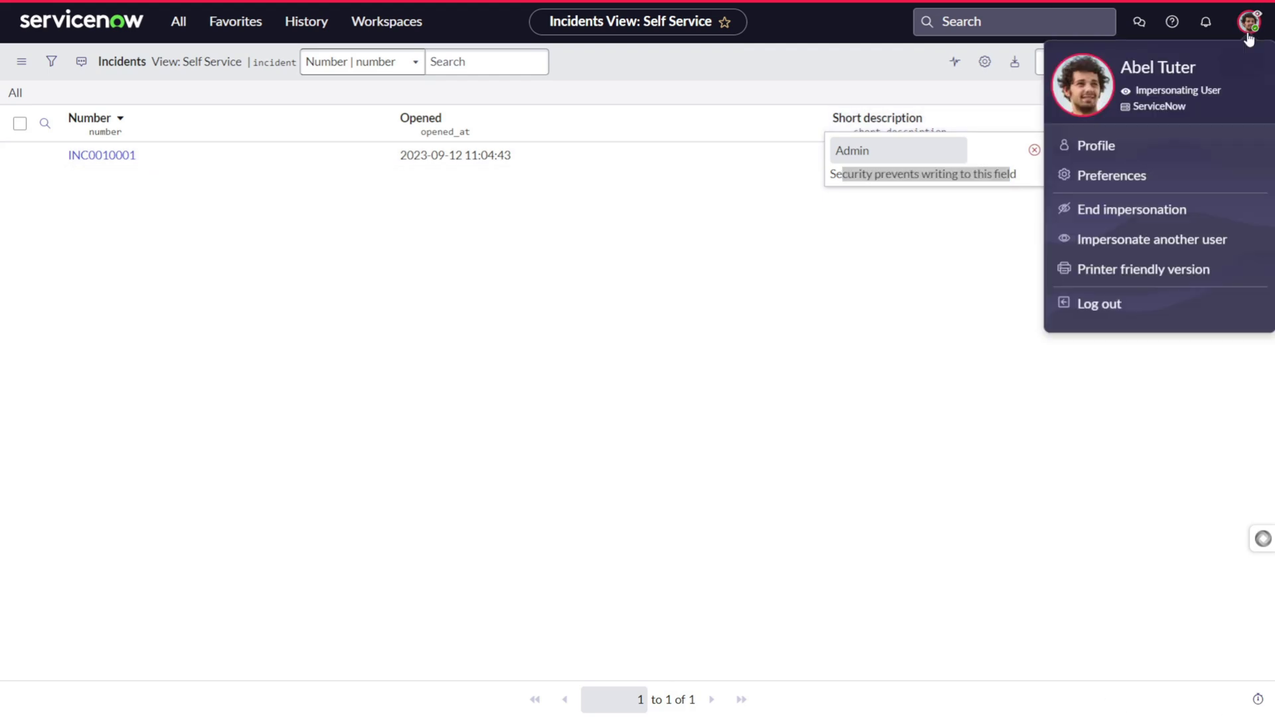
click(1189, 211)
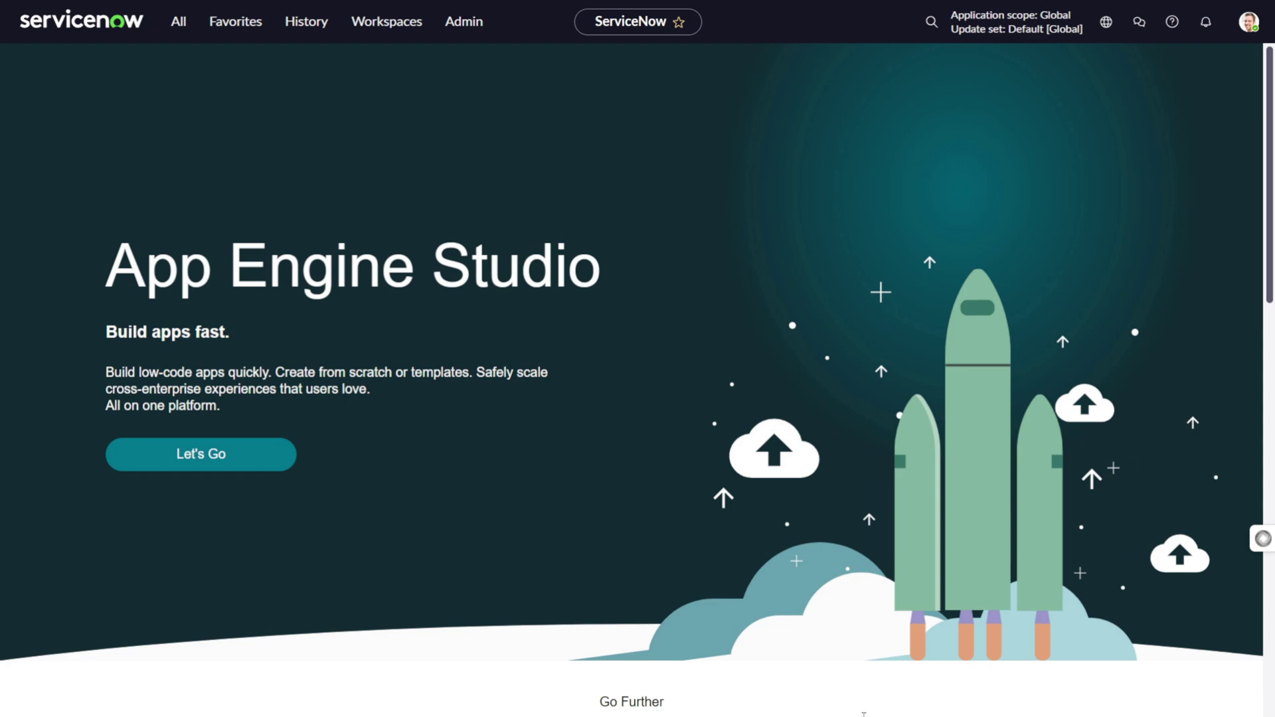
click(293, 28)
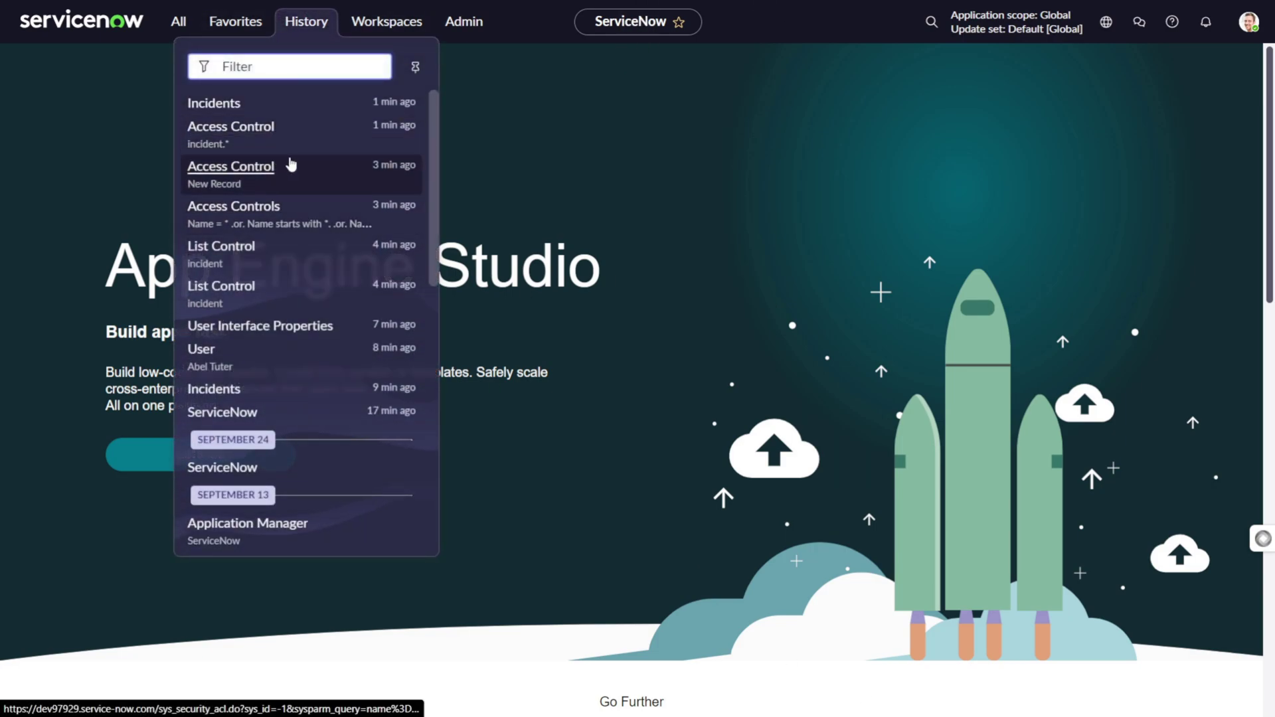
click(272, 130)
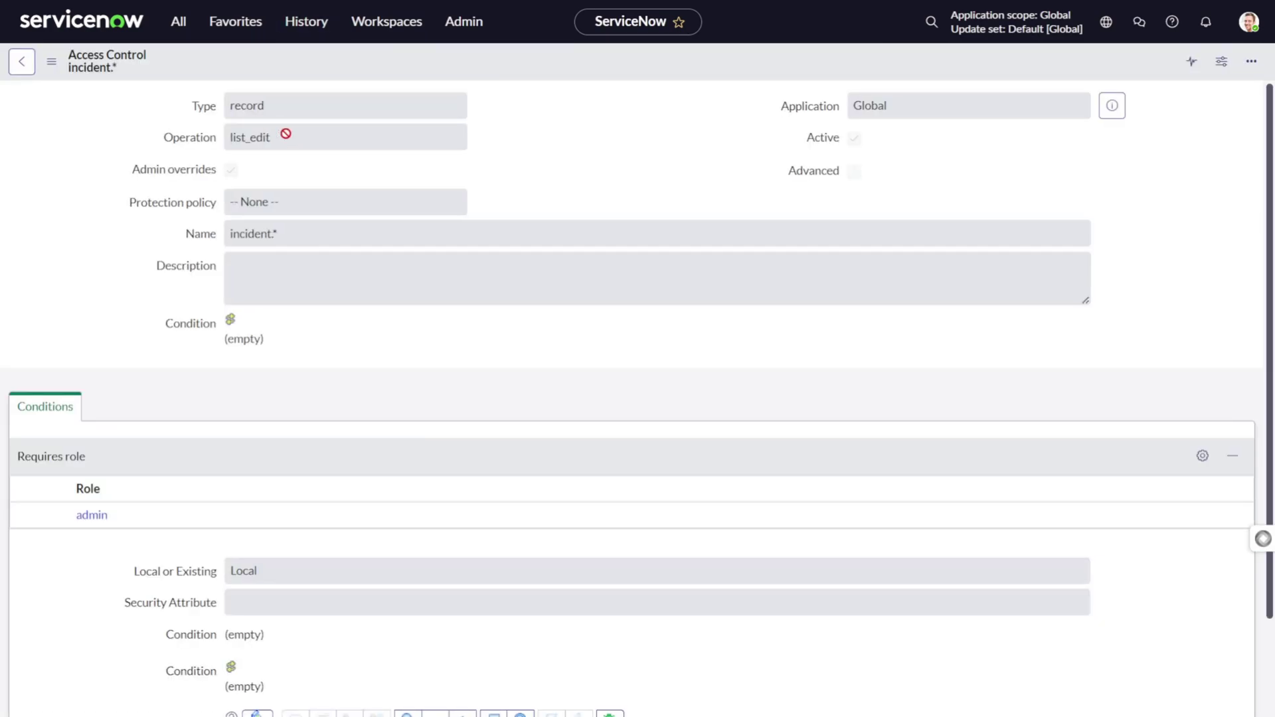
Step: Elevate the administrator session to the security_admin role so the access control can be modified
click(1256, 29)
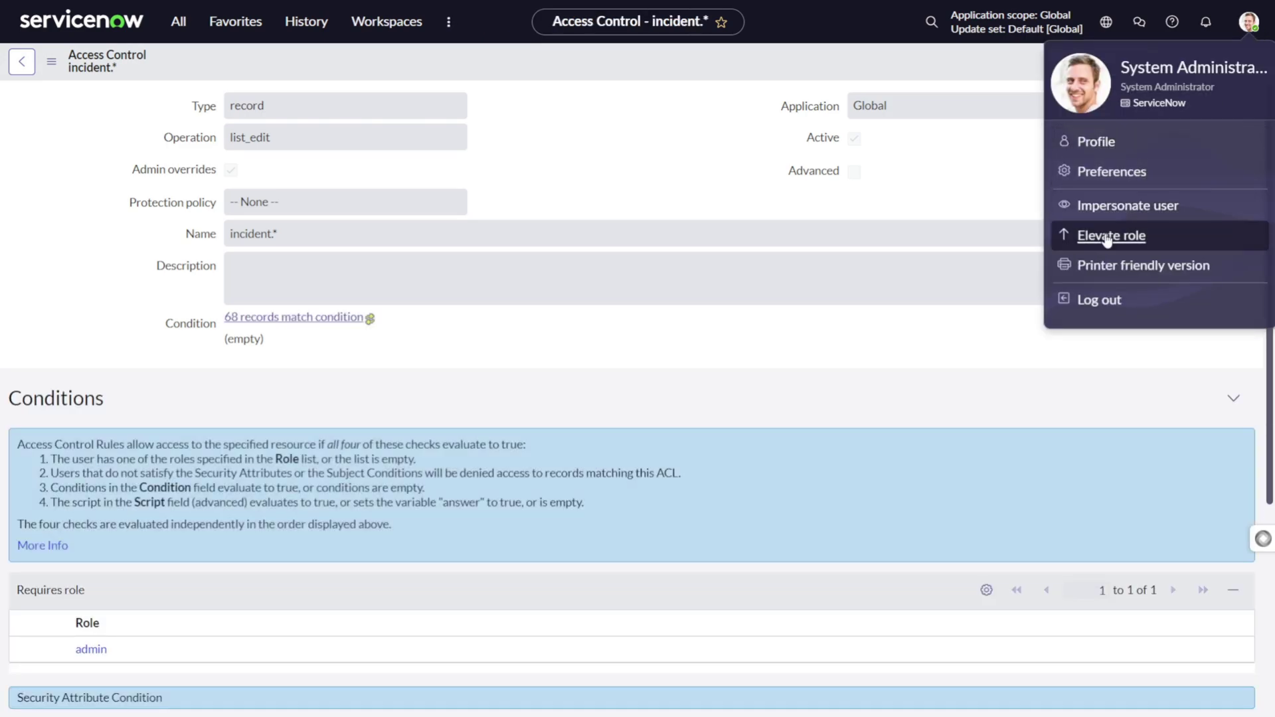
click(1106, 238)
click(459, 367)
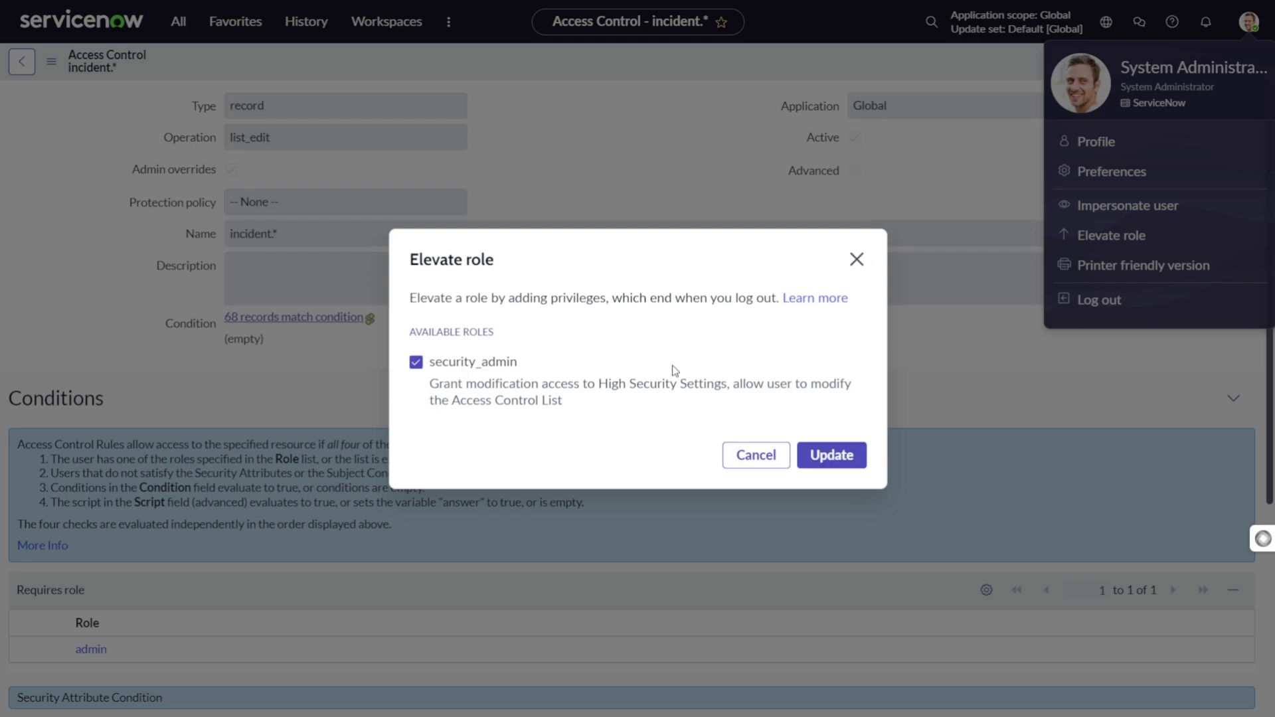
click(802, 463)
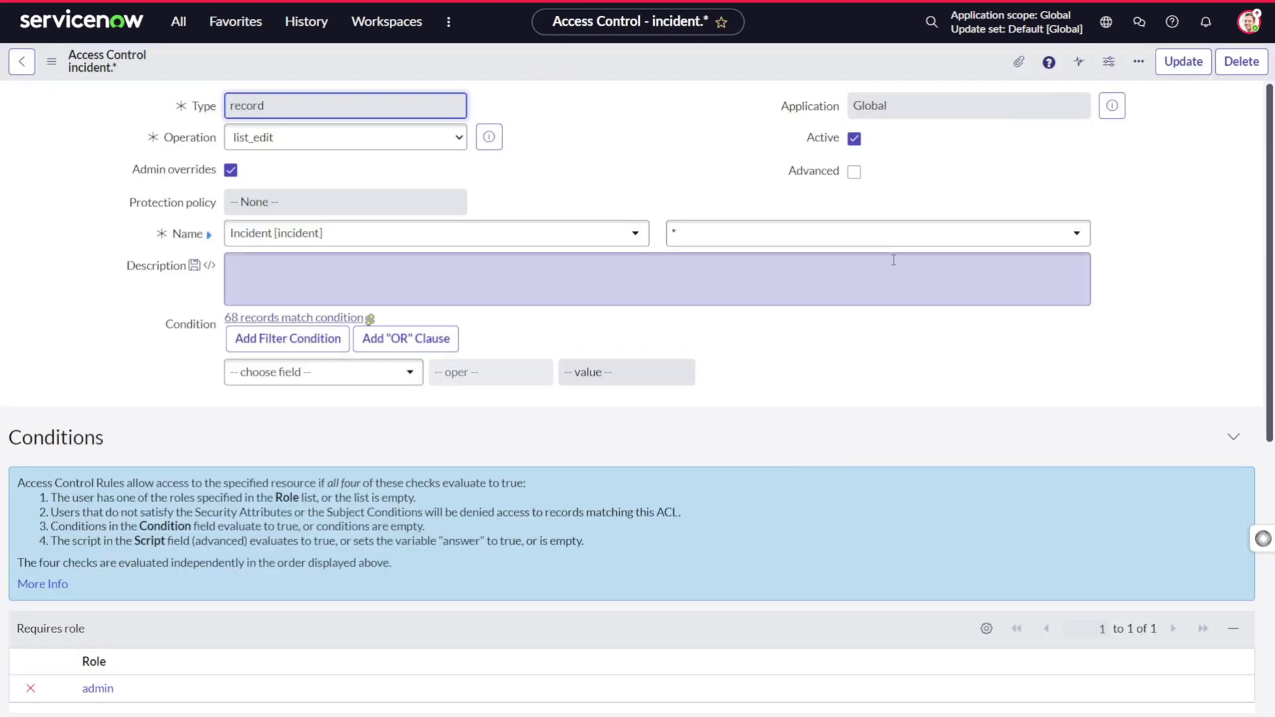
Step: Change the field in the incident access control's name from all fields to Caller
click(854, 241)
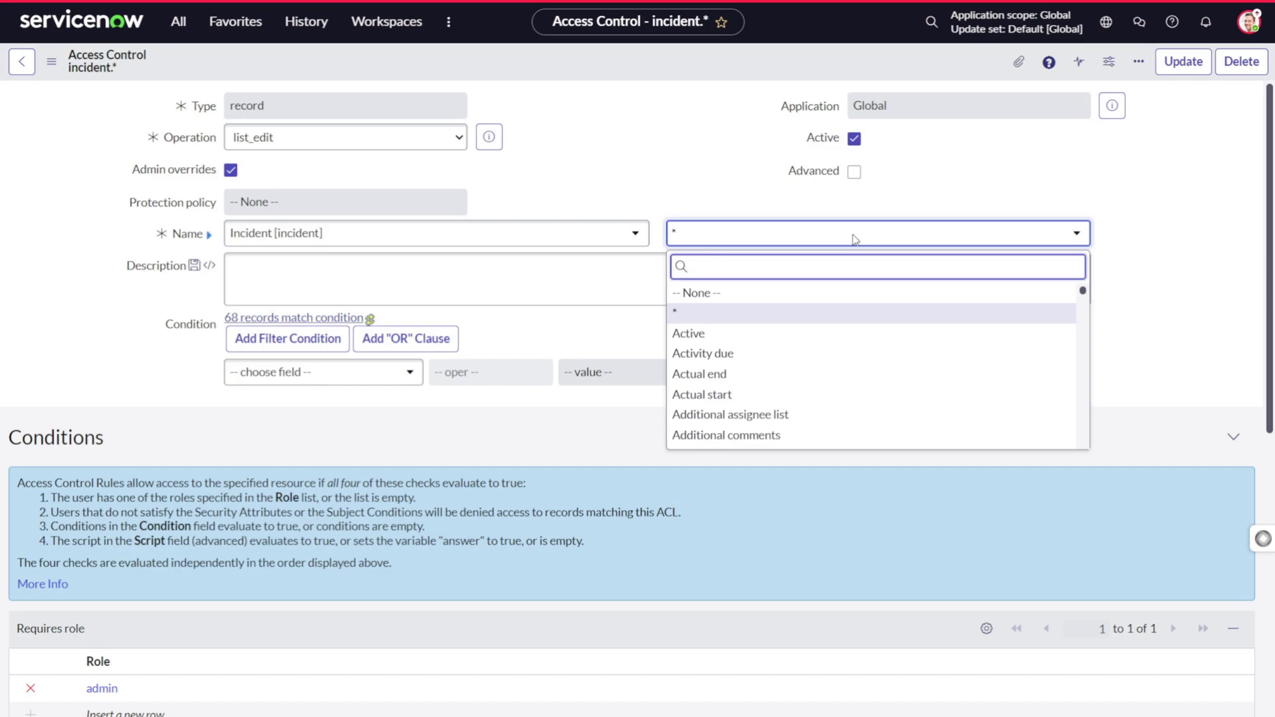
text(caller)
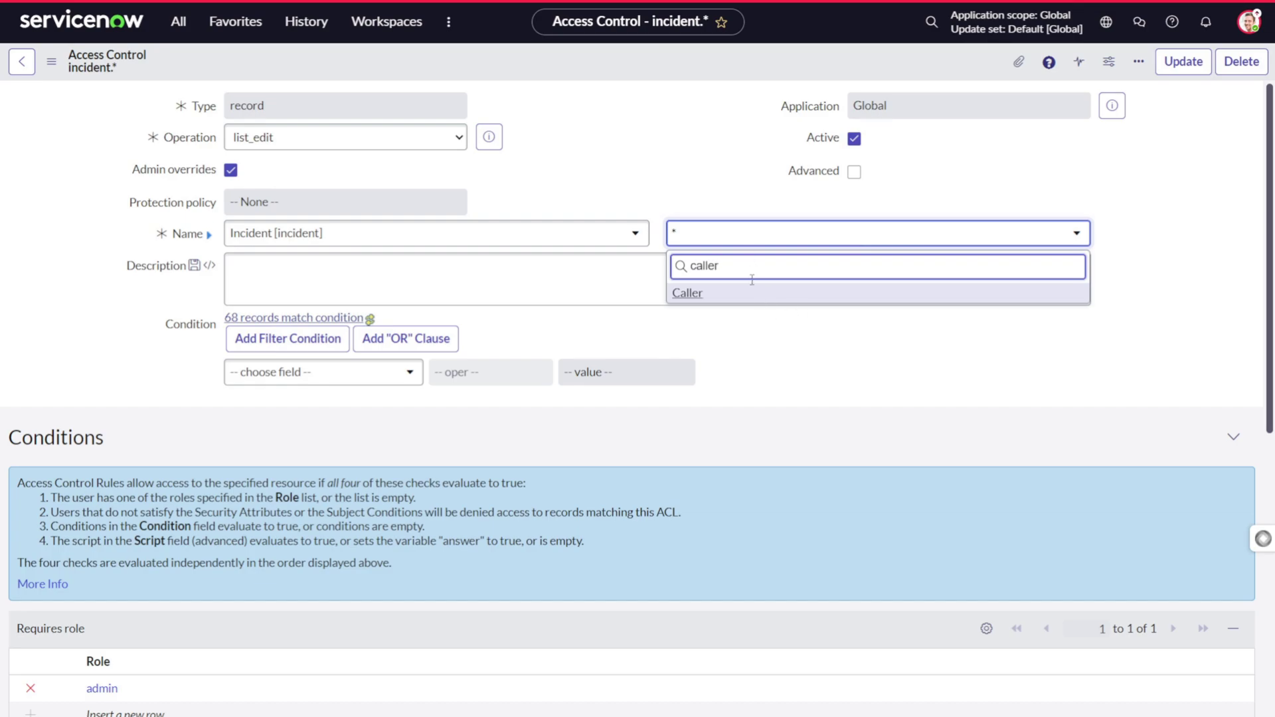
click(772, 292)
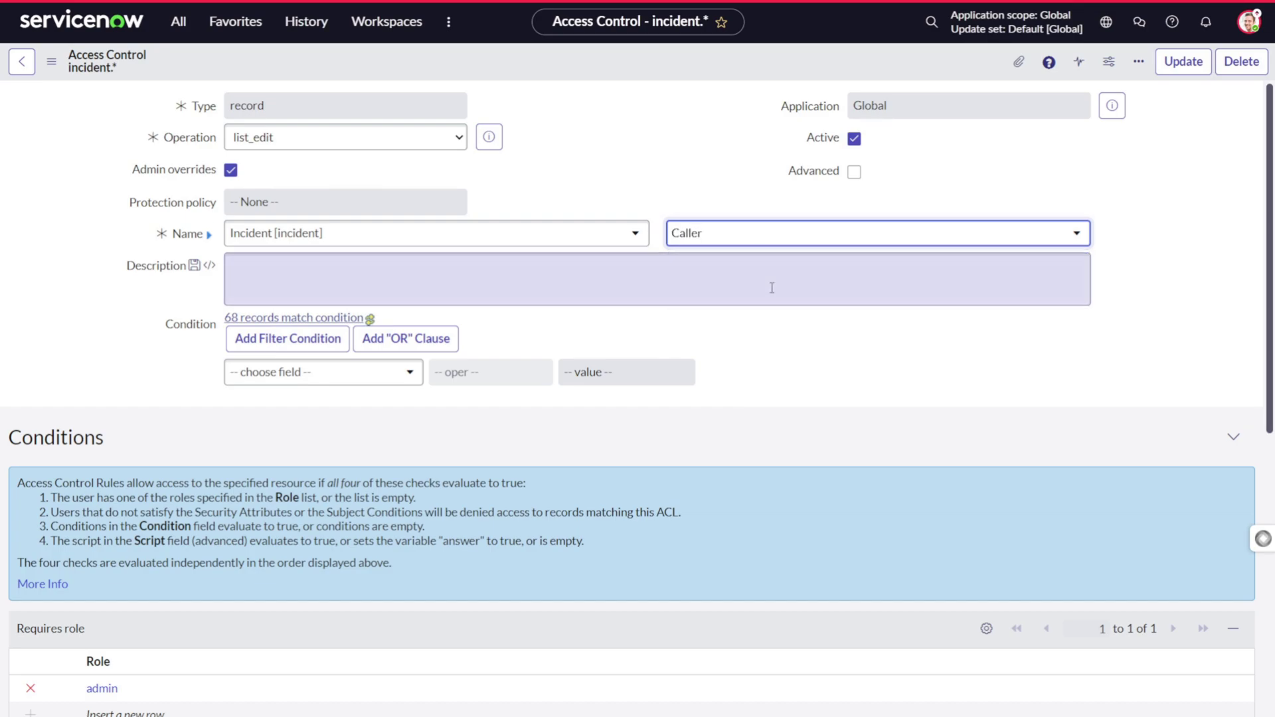